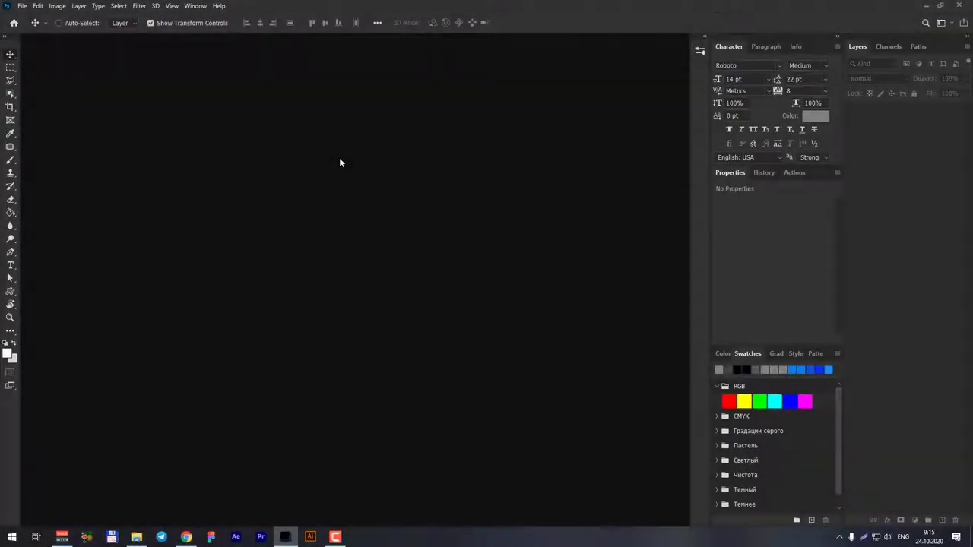
# Create a blank 1280 × 1280 px document in full-screen view with the Pen tool active
pyautogui.hotkey('ctrl', 'n')
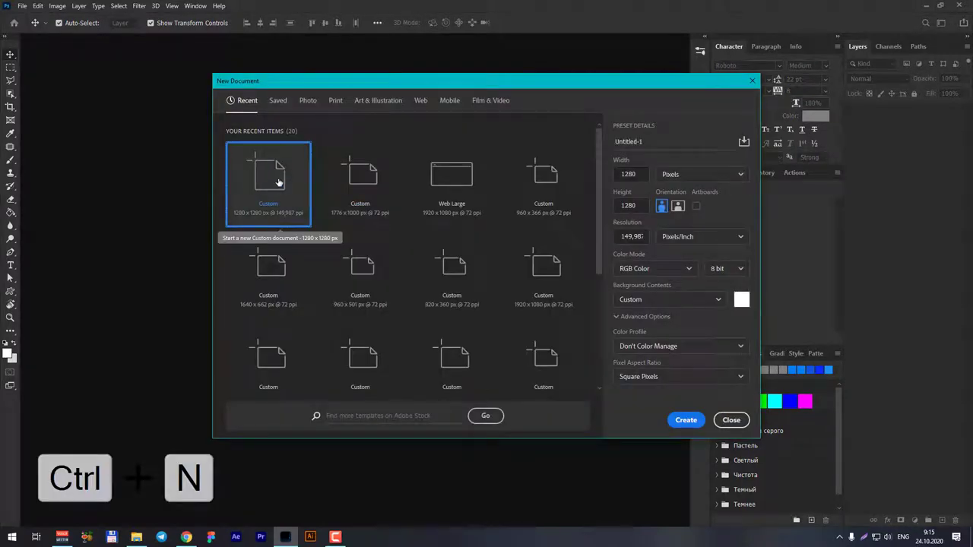
pyautogui.doubleClick(275, 185)
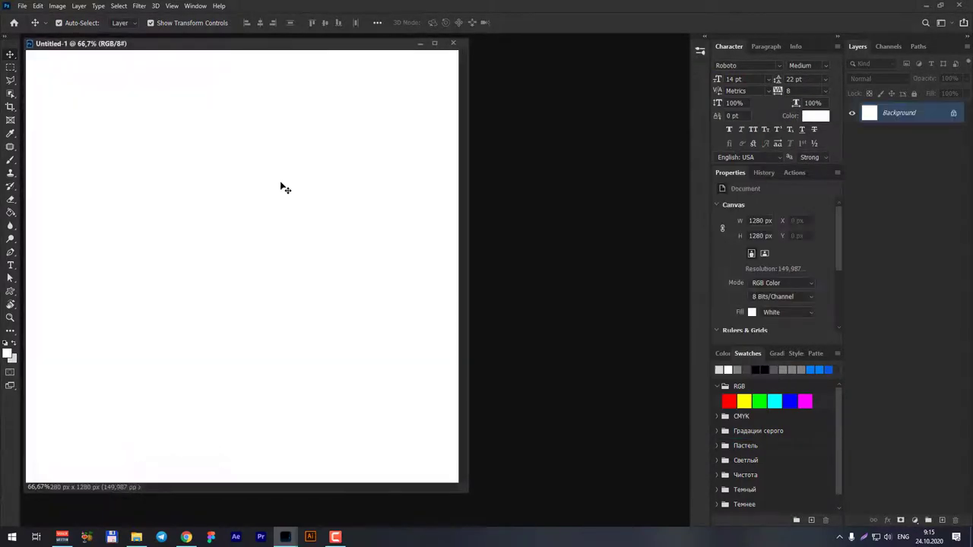
pyautogui.press('f')
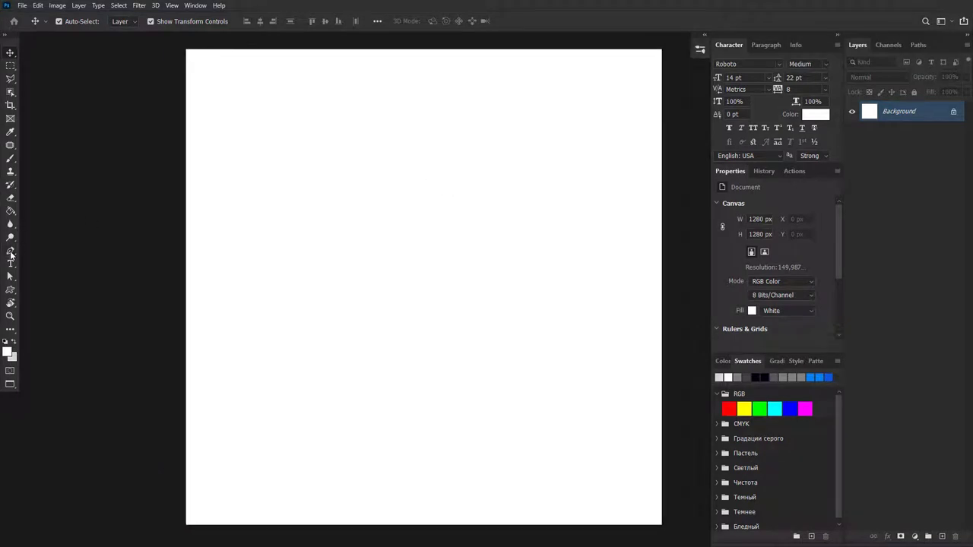
pyautogui.press('p')
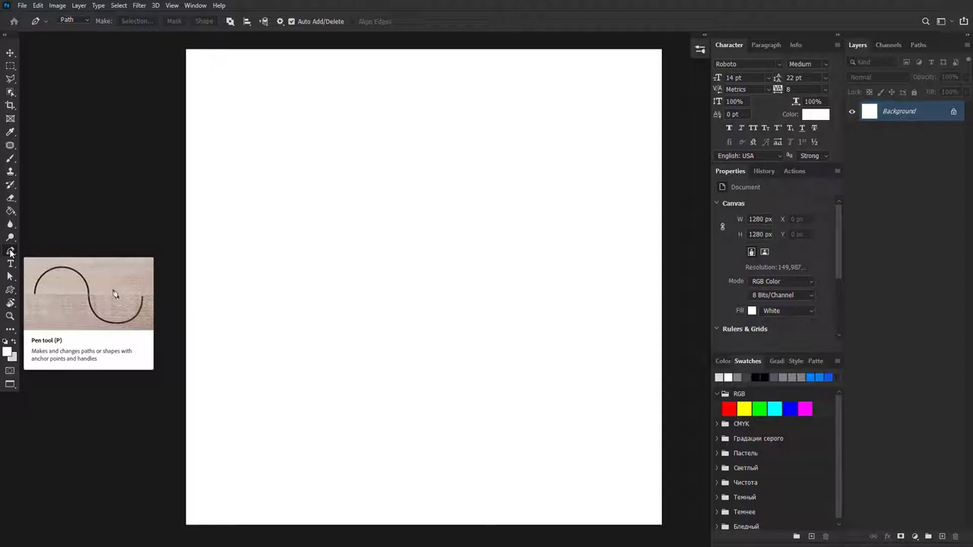
# Switch the standard Pen Tool's drawing mode from Path to Shape
pyautogui.rightClick(10, 253)
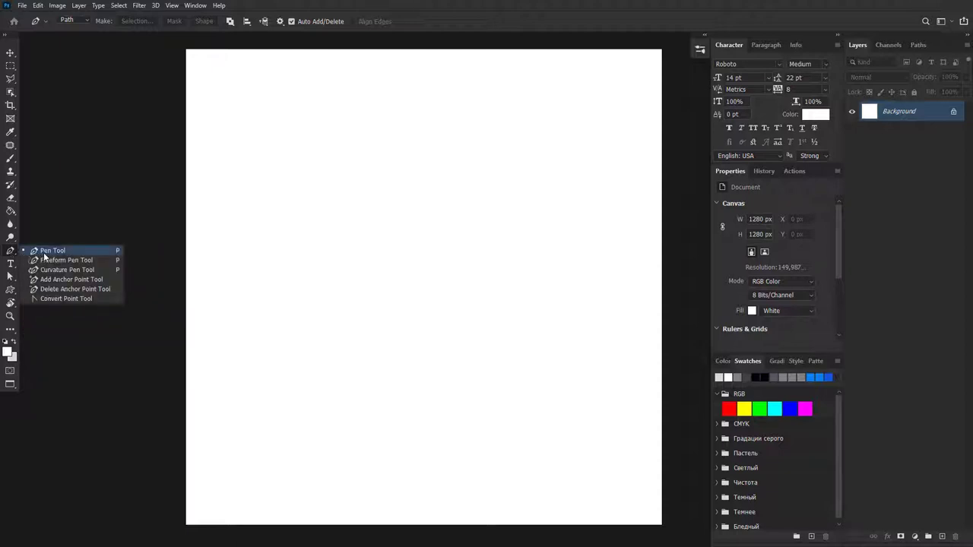
pyautogui.click(44, 254)
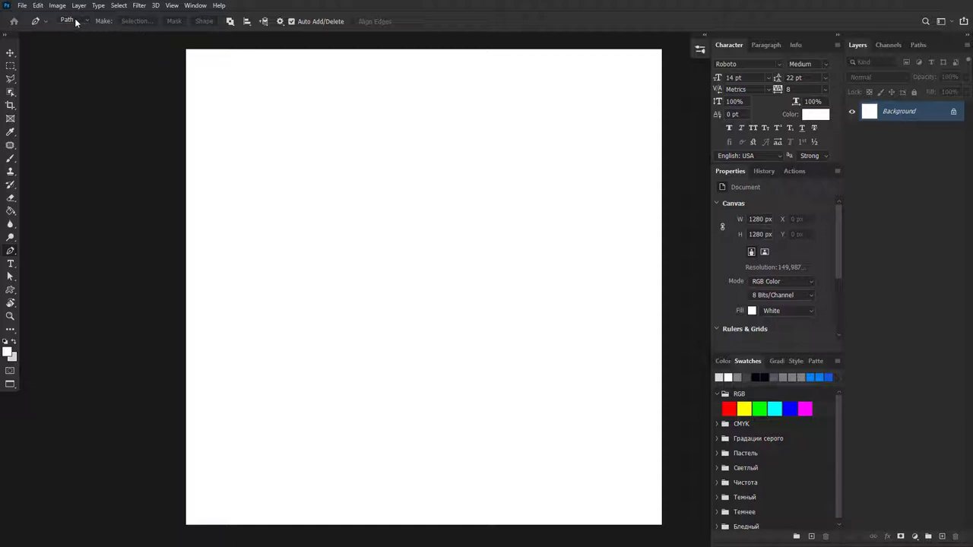
pyautogui.click(75, 22)
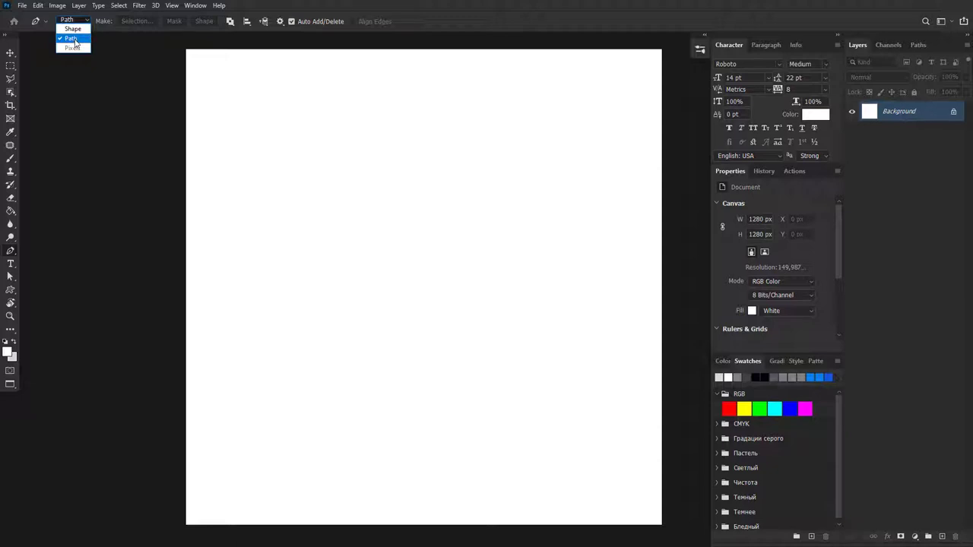
pyautogui.click(74, 39)
pyautogui.click(74, 21)
pyautogui.click(73, 28)
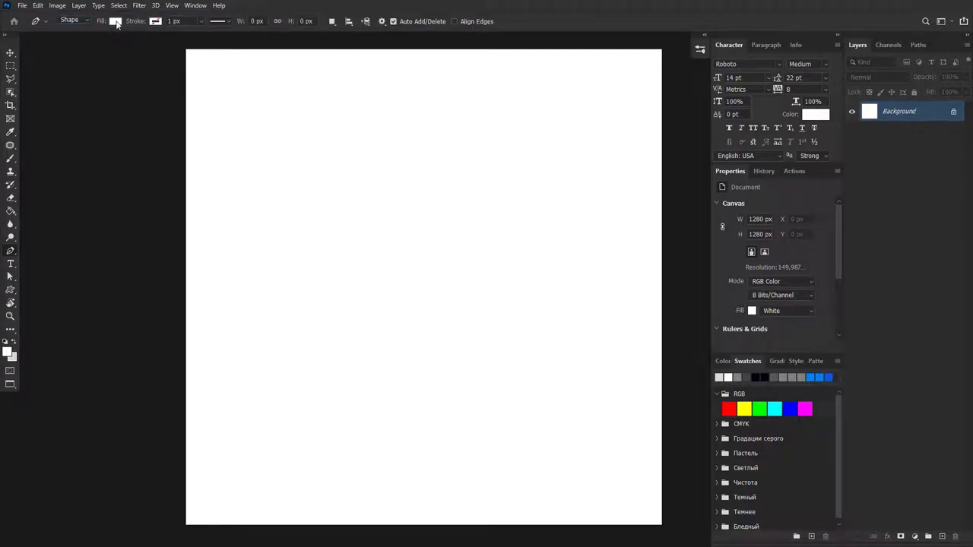
# Set the shape fill colour to bright red #f61c1c in the Color Picker
pyautogui.click(115, 21)
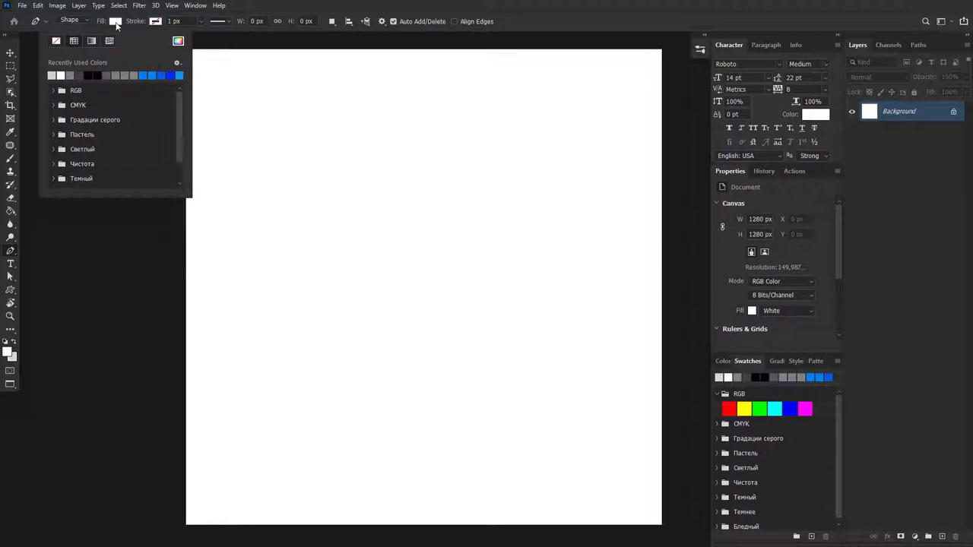
pyautogui.click(177, 42)
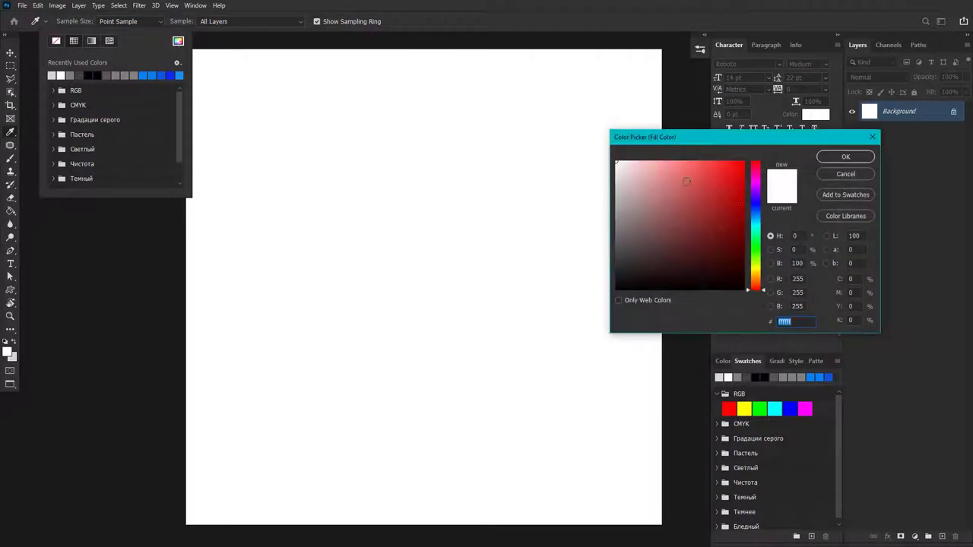
pyautogui.click(696, 172)
pyautogui.click(729, 165)
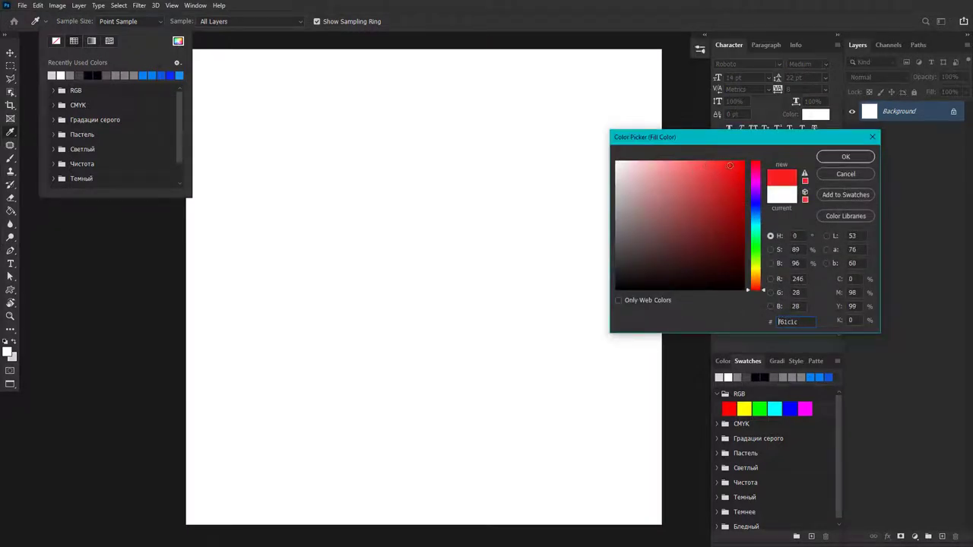
pyautogui.click(830, 160)
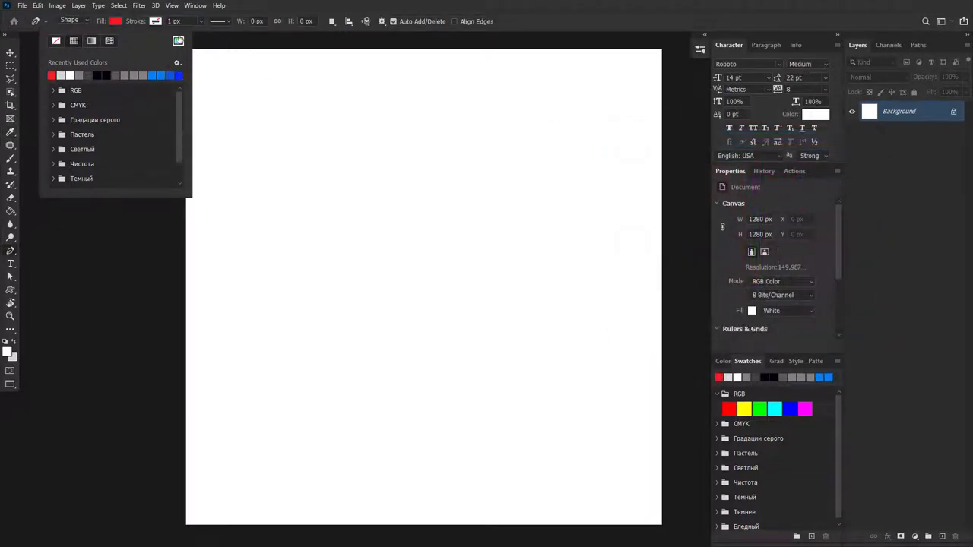
# Check the stroke colour and keep the solid 1 px stroke line style
pyautogui.click(156, 22)
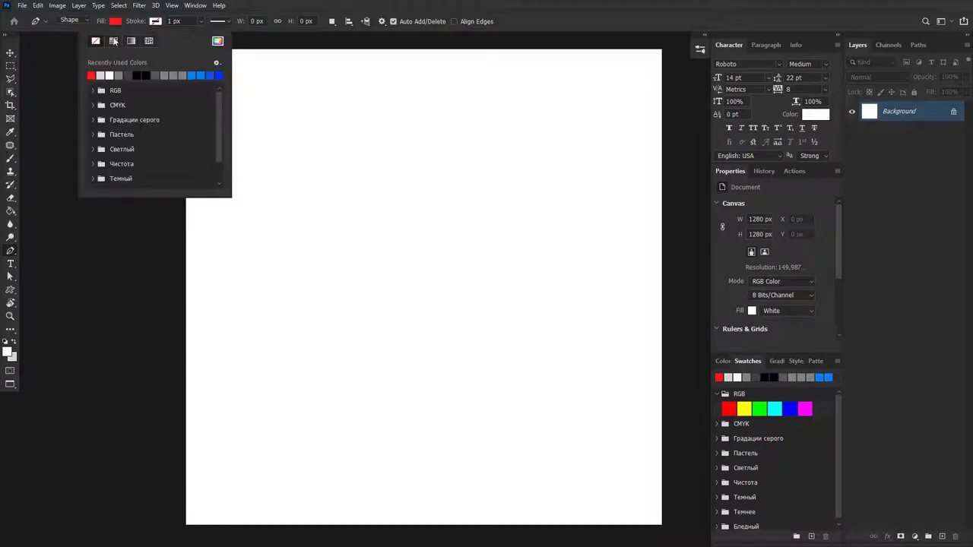
pyautogui.click(225, 22)
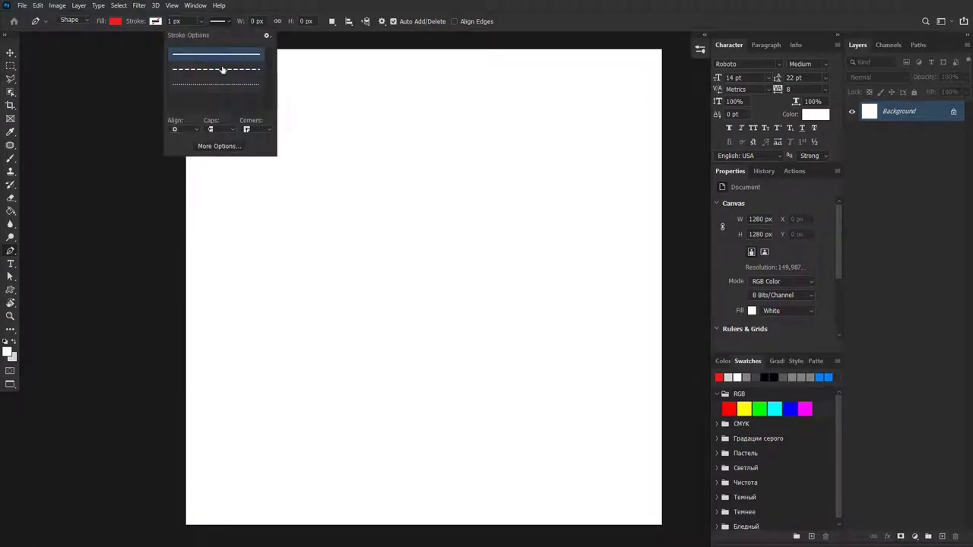
pyautogui.click(227, 23)
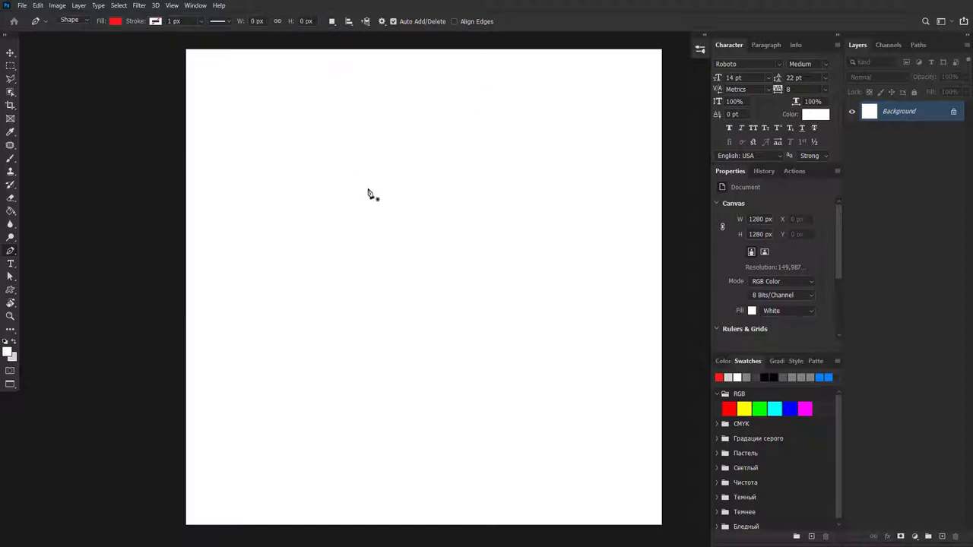
# Draw a large red four-cornered shape in the middle of the canvas
pyautogui.click(299, 151)
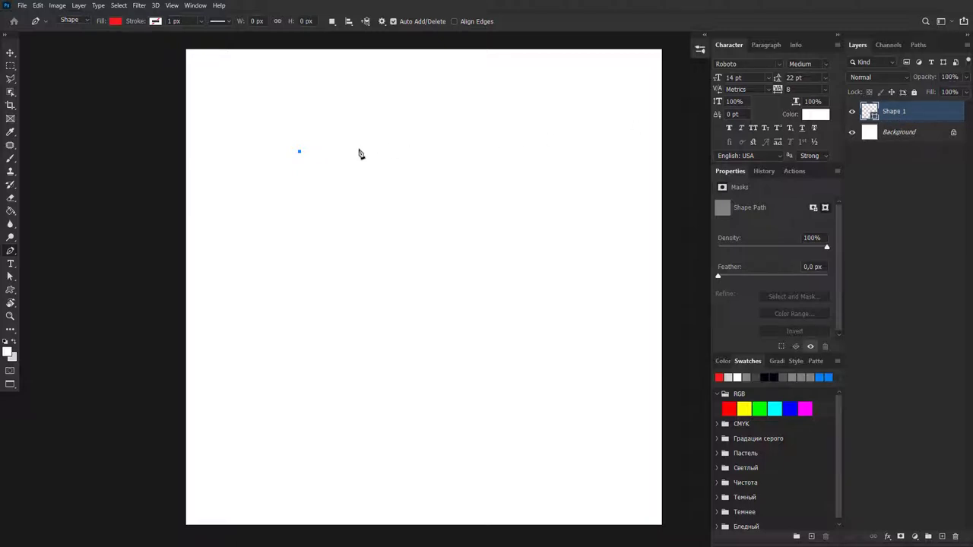
pyautogui.click(515, 155)
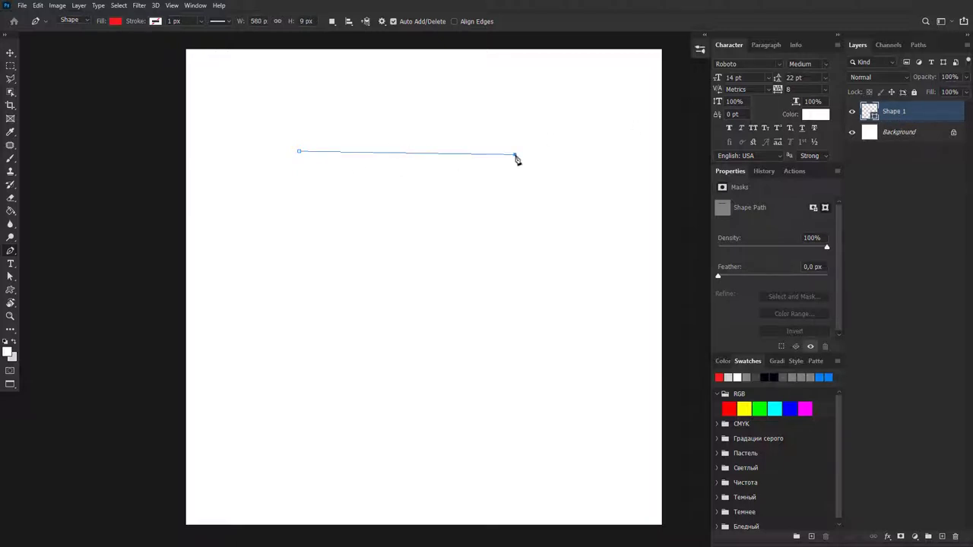
pyautogui.click(502, 347)
pyautogui.click(304, 330)
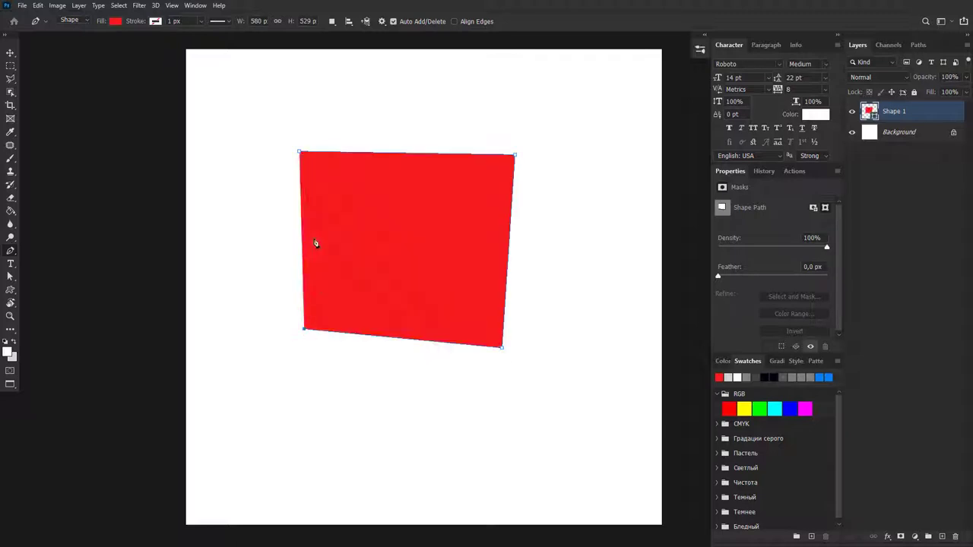
pyautogui.click(299, 152)
# Move the red quadrilateral slightly up and right with the Move tool
pyautogui.press('v')
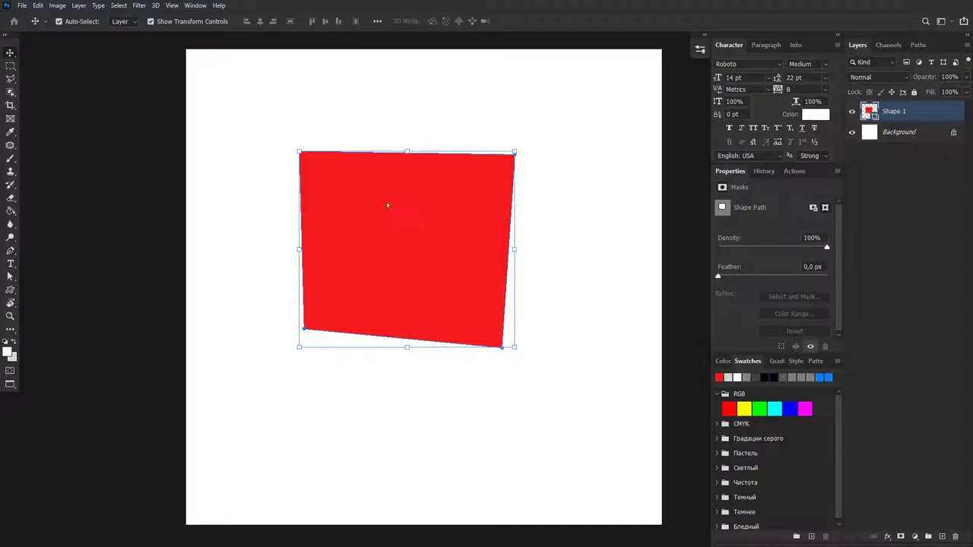
pyautogui.moveTo(394, 215)
pyautogui.mouseDown()
pyautogui.moveTo(406, 184)
pyautogui.moveTo(395, 206)
pyautogui.mouseUp()
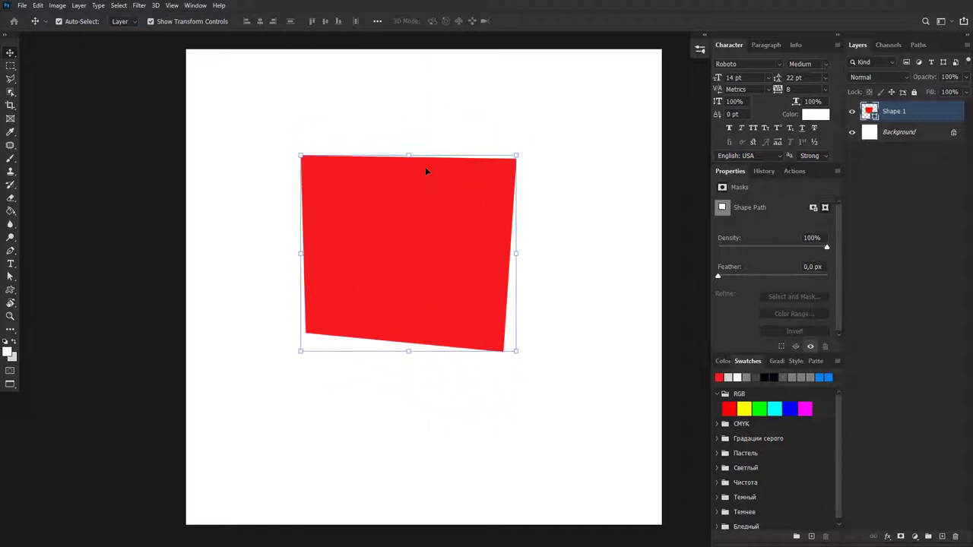
pyautogui.click(519, 153)
pyautogui.click(548, 152)
# Draw a second red four-cornered shape at the top right
pyautogui.rightClick(10, 251)
pyautogui.click(57, 250)
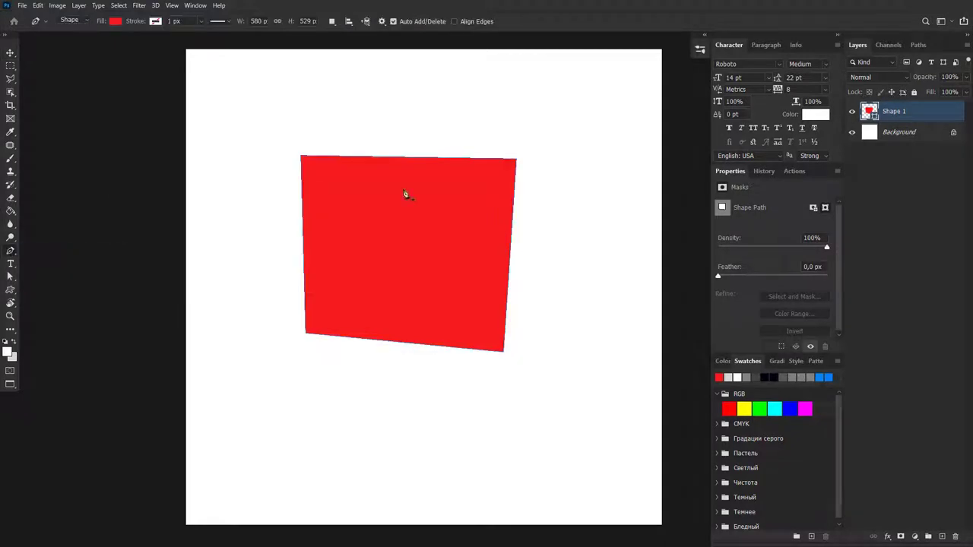
pyautogui.click(523, 100)
pyautogui.click(554, 249)
pyautogui.click(614, 207)
pyautogui.click(605, 141)
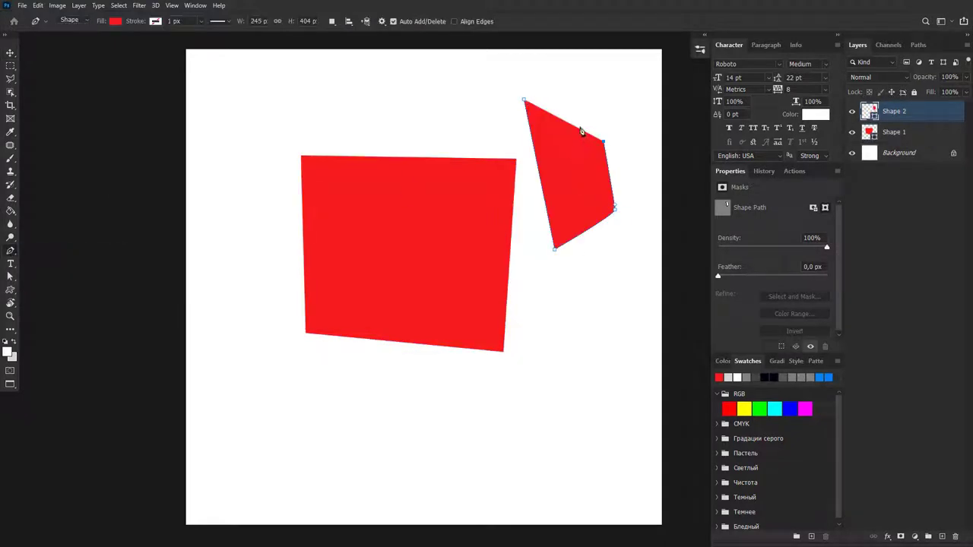
pyautogui.click(523, 100)
# Draw a third four-cornered shape lower on the canvas and zoom in
pyautogui.click(369, 435)
pyautogui.click(495, 383)
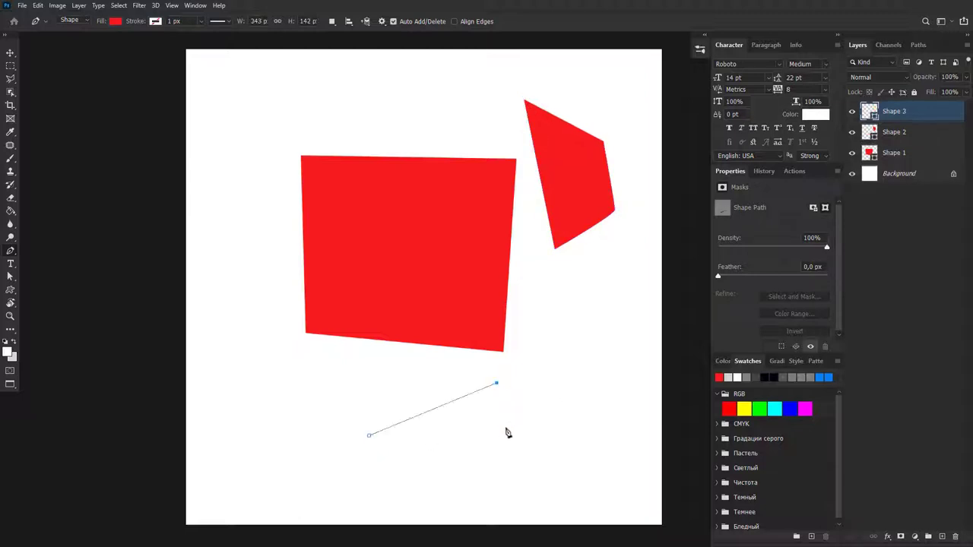
pyautogui.click(505, 428)
pyautogui.click(407, 485)
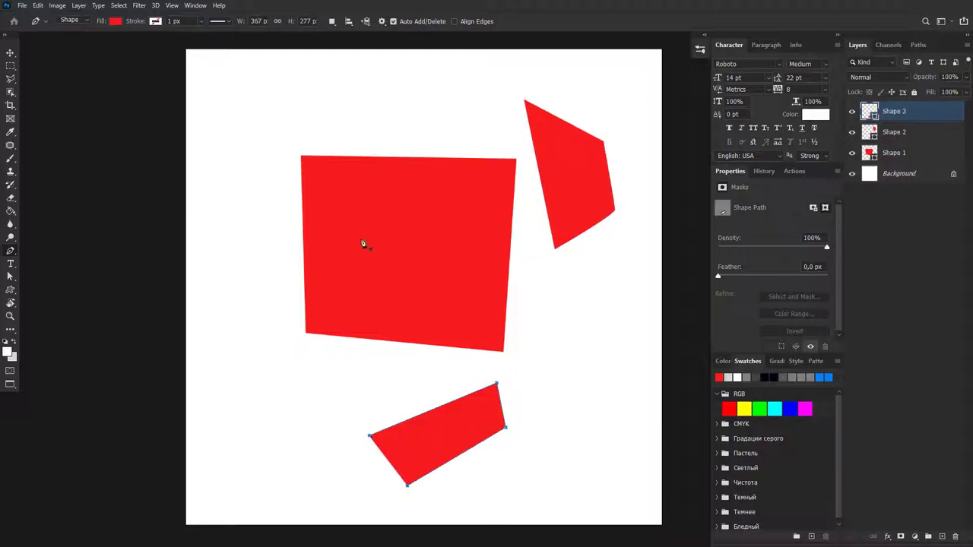
pyautogui.moveTo(365, 243); pyautogui.dragTo(421, 172)
pyautogui.scroll(2, 334, 255)
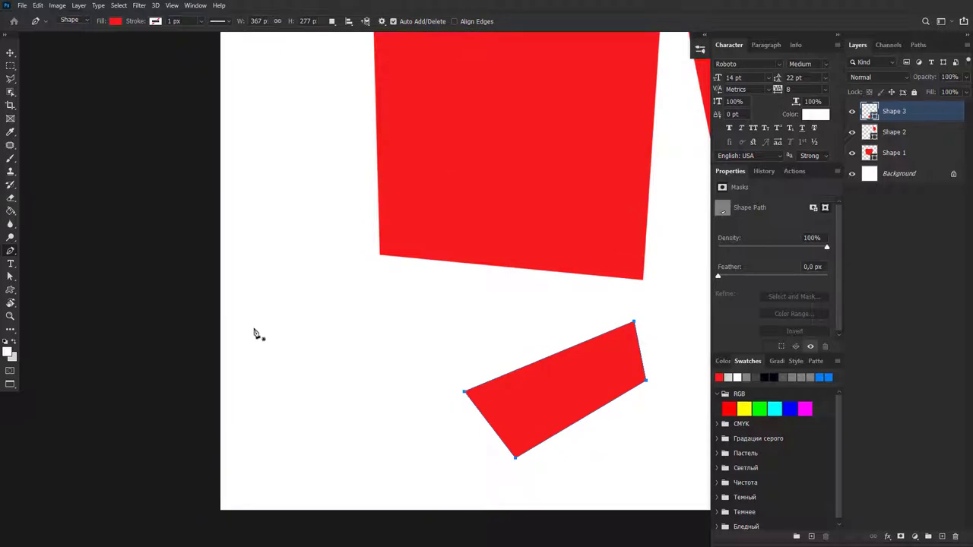
# Draw a curved segment for a new shape and reshape it with Direct Selection
pyautogui.click(253, 327)
pyautogui.moveTo(411, 293)
pyautogui.mouseDown()
pyautogui.moveTo(459, 391)
pyautogui.moveTo(480, 375)
pyautogui.mouseUp()
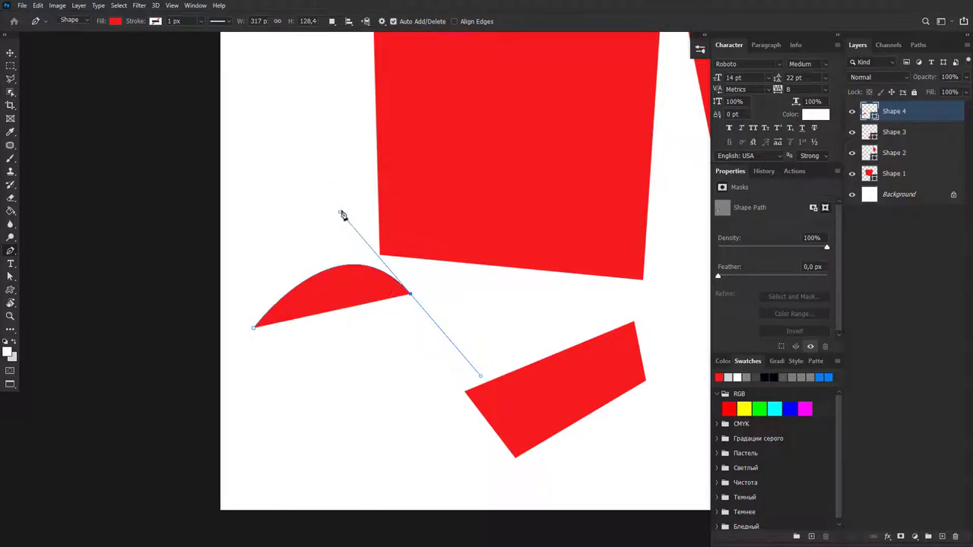
pyautogui.click(11, 278)
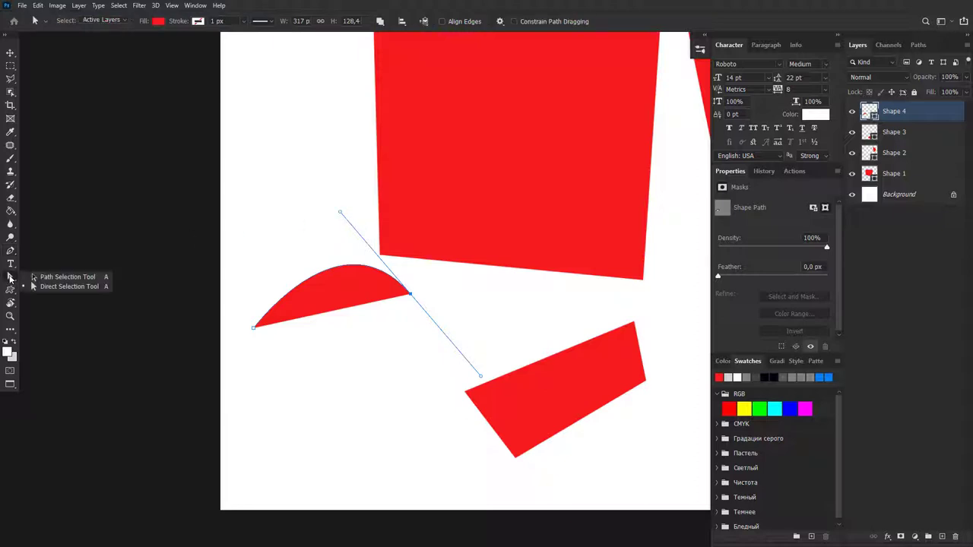
pyautogui.click(45, 289)
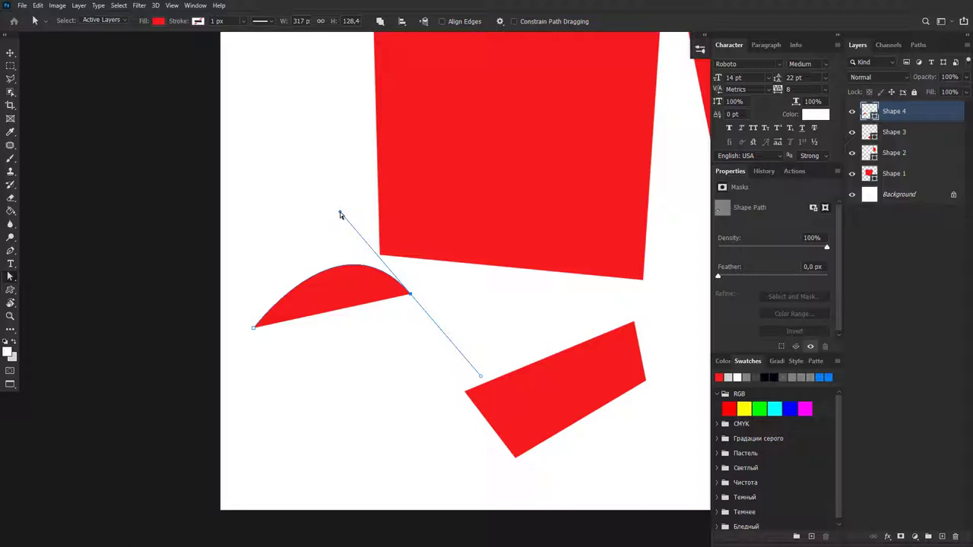
pyautogui.moveTo(340, 213)
pyautogui.mouseDown()
pyautogui.moveTo(244, 175)
pyautogui.moveTo(575, 130)
pyautogui.moveTo(482, 206)
pyautogui.moveTo(341, 164)
pyautogui.mouseUp()
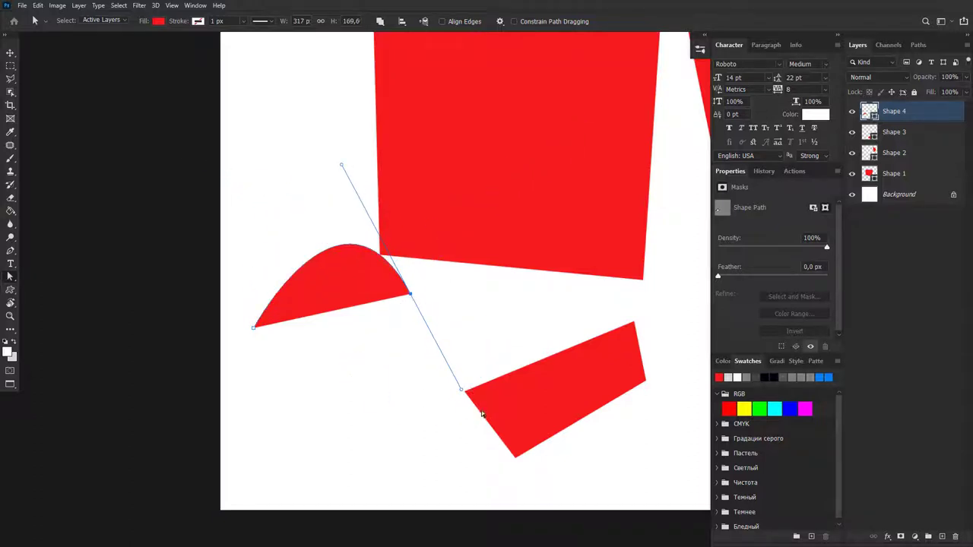
pyautogui.moveTo(464, 398)
pyautogui.mouseDown()
pyautogui.moveTo(410, 328)
pyautogui.moveTo(474, 367)
pyautogui.moveTo(480, 341)
pyautogui.mouseUp()
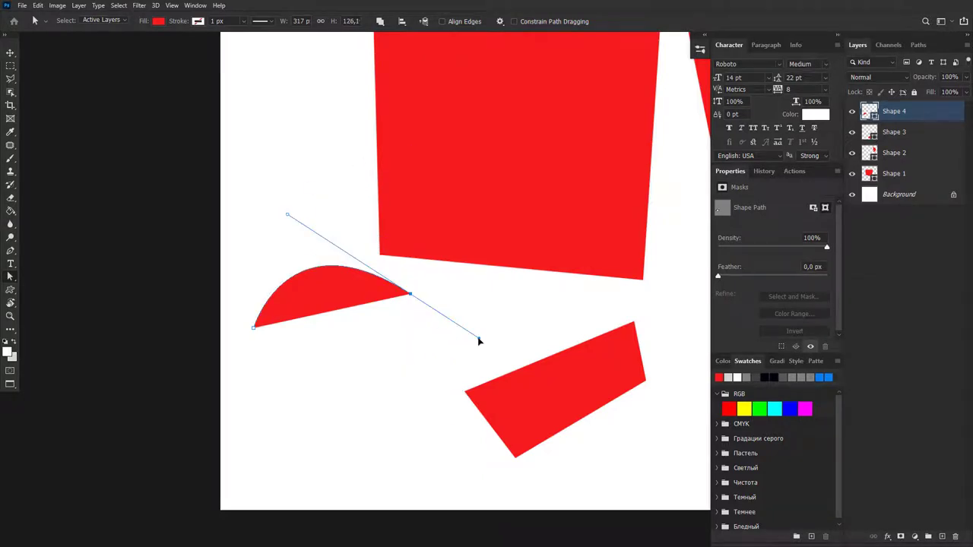
# Close the dome-shaped path at its start anchor and nudge Shape 4 left
pyautogui.rightClick(12, 251)
pyautogui.click(54, 249)
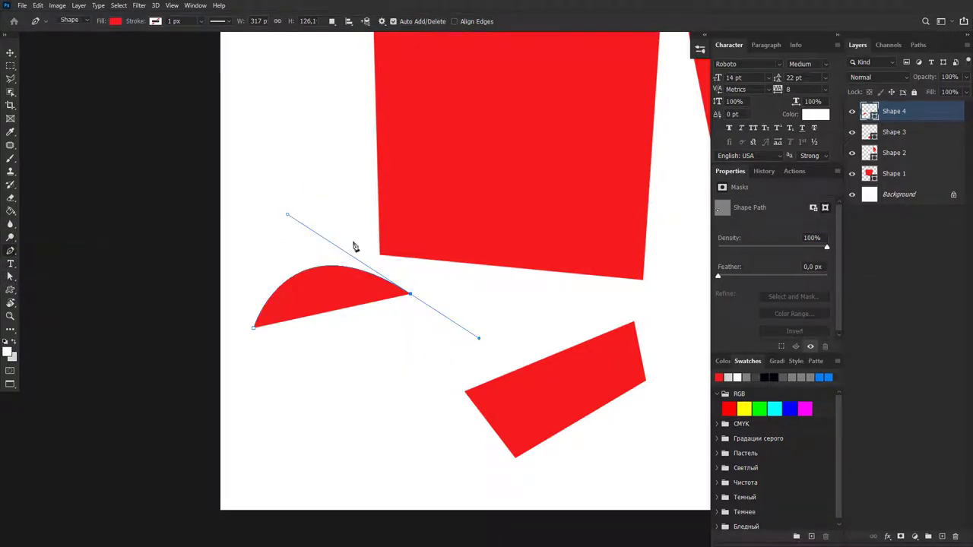
pyautogui.click(254, 330)
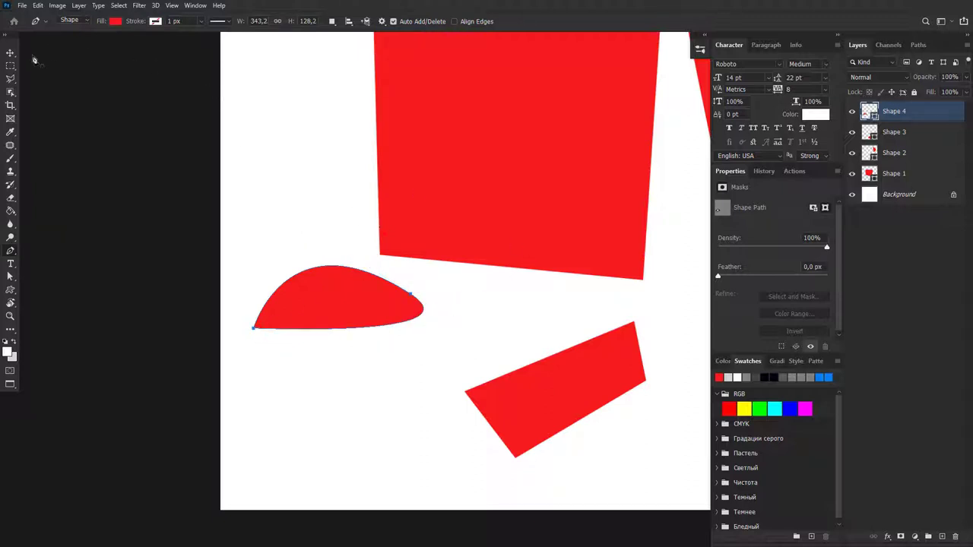
pyautogui.press('v')
pyautogui.moveTo(368, 318); pyautogui.dragTo(341, 326)
# Reposition the big rectangle, the top-right shape and the lower quadrilateral
pyautogui.click(549, 190)
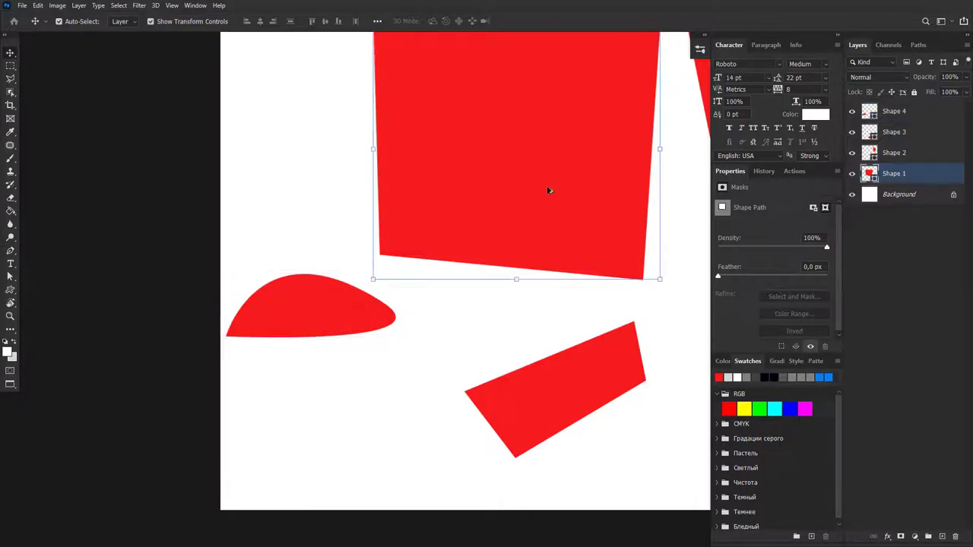
pyautogui.hotkey('ctrl', '-')
pyautogui.moveTo(390, 187); pyautogui.dragTo(354, 139)
pyautogui.moveTo(549, 152); pyautogui.dragTo(572, 133)
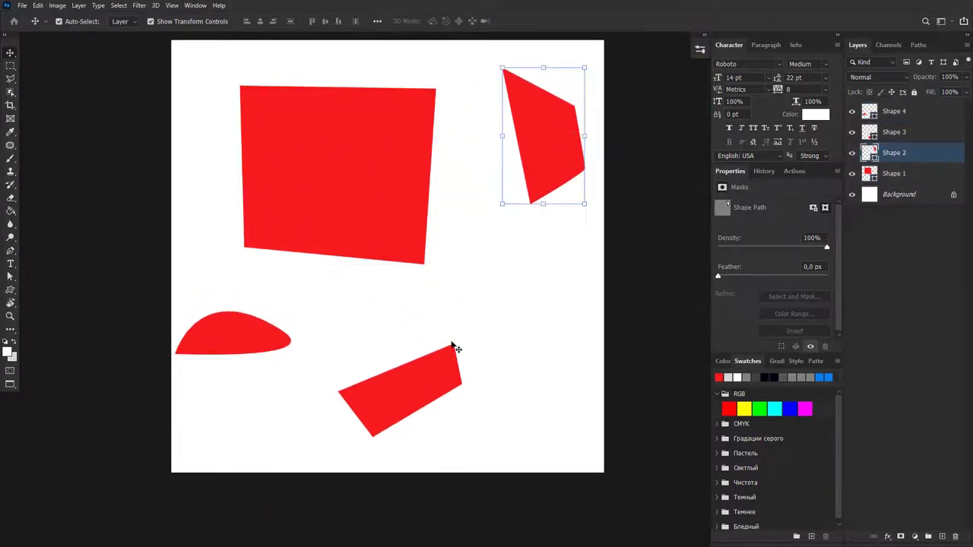
pyautogui.moveTo(442, 380)
pyautogui.mouseDown()
pyautogui.moveTo(481, 380)
pyautogui.moveTo(475, 326)
pyautogui.mouseUp()
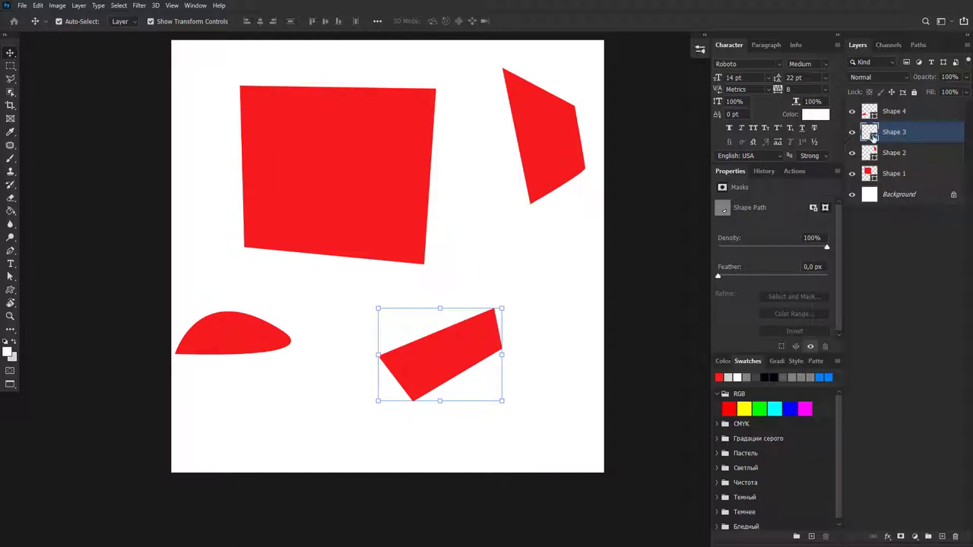
# Change the lower quadrilateral's fill colour to hot pink #ff45a1
pyautogui.doubleClick(868, 132)
pyautogui.moveTo(684, 190); pyautogui.dragTo(660, 161)
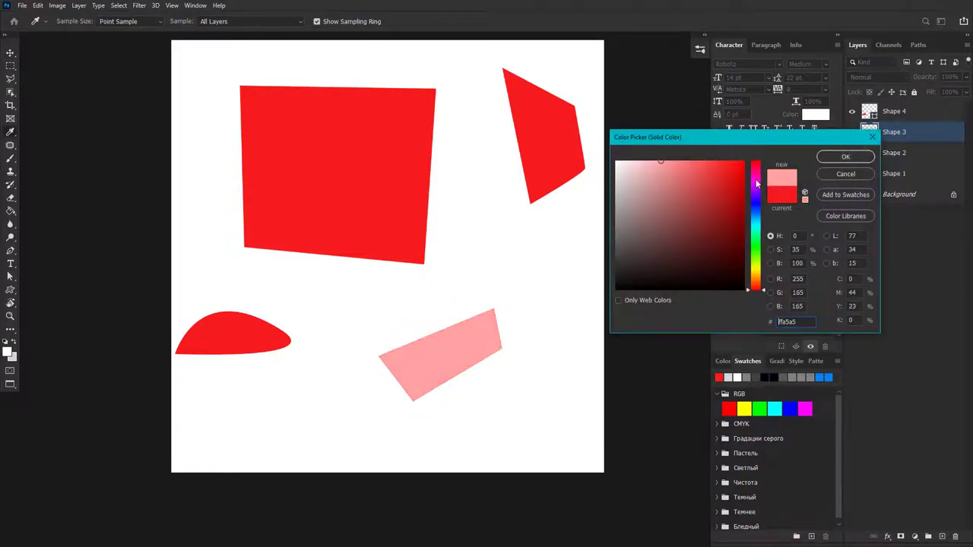
pyautogui.moveTo(757, 183); pyautogui.dragTo(762, 167)
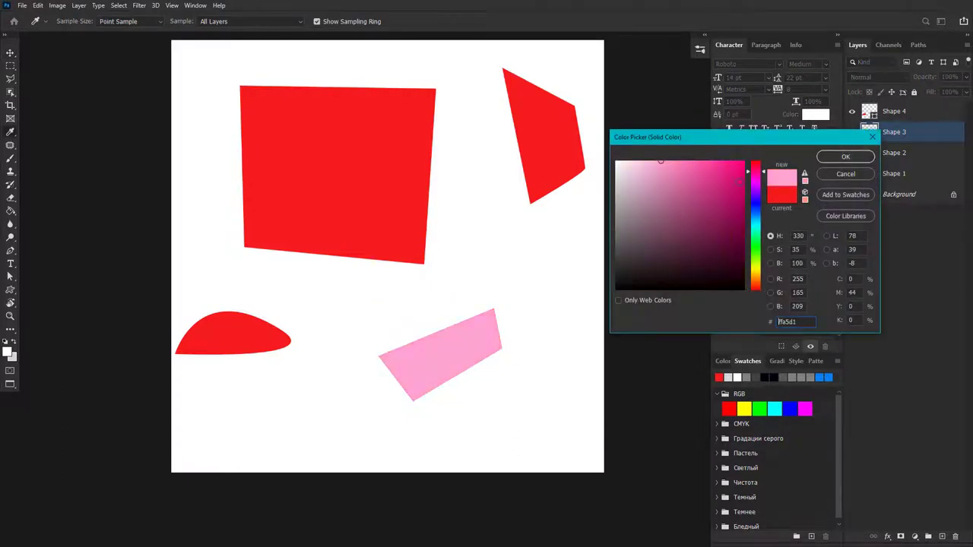
pyautogui.click(843, 158)
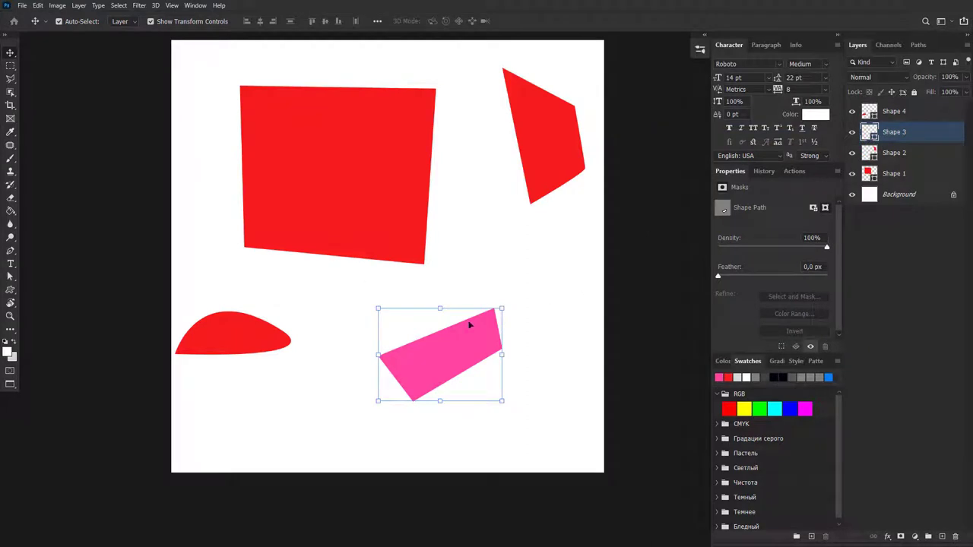
# Give the lower quadrilateral a purple-to-magenta gradient fill preset via Direct Selection
pyautogui.press('a')
pyautogui.rightClick(10, 276)
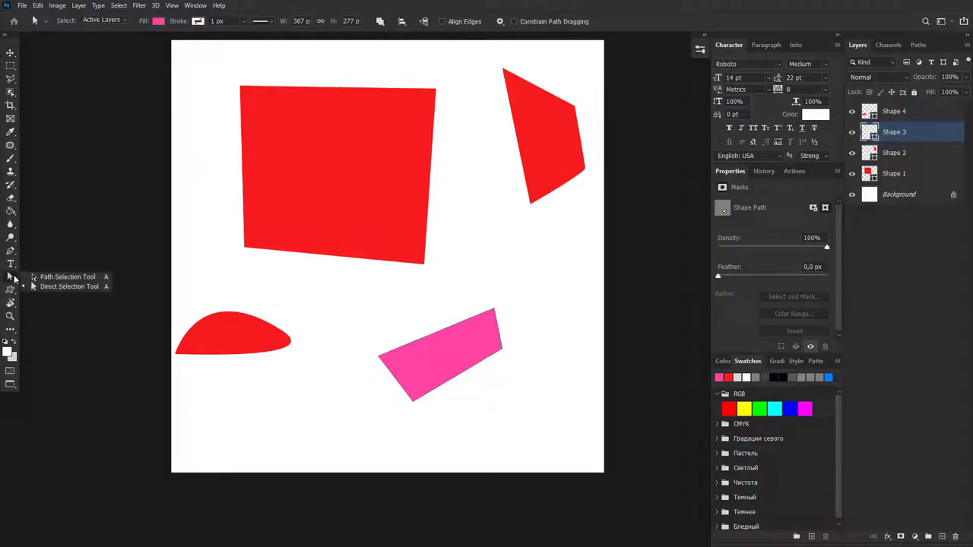
pyautogui.click(46, 288)
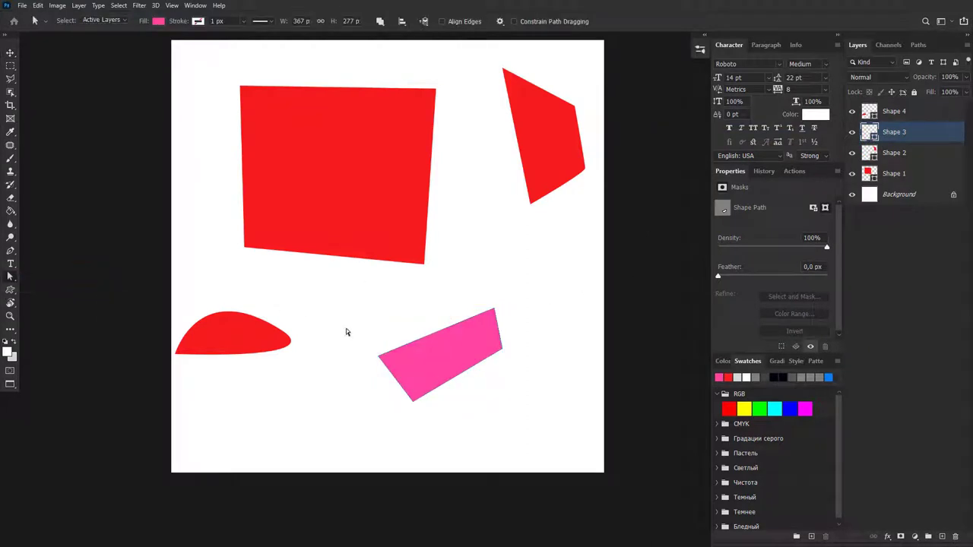
pyautogui.click(409, 360)
pyautogui.click(159, 22)
pyautogui.click(135, 42)
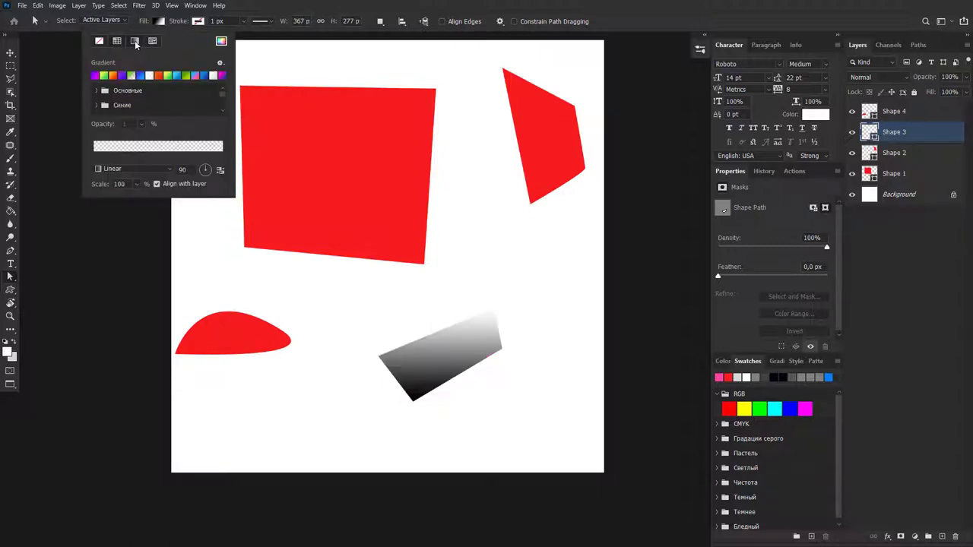
pyautogui.click(94, 75)
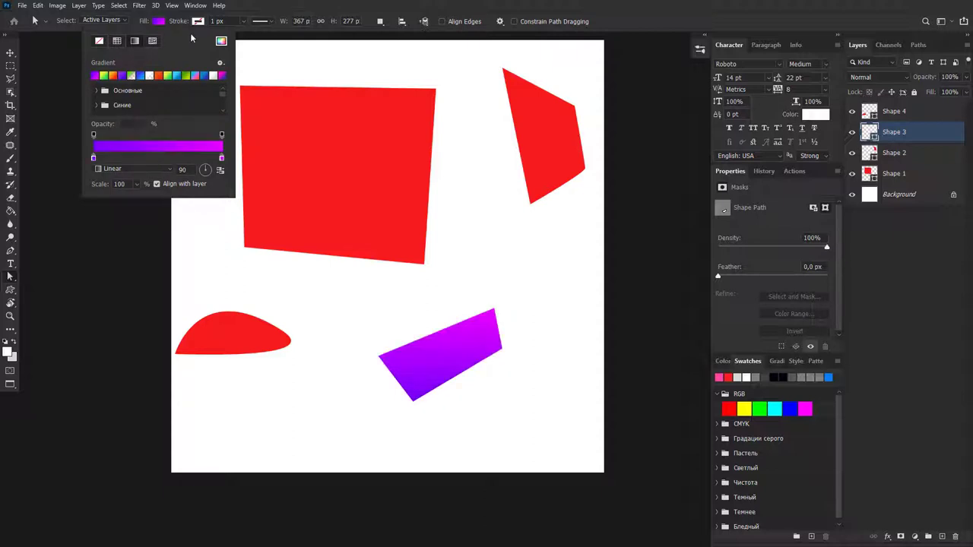
# Set the quadrilateral's outline to red and increase its stroke width considerably
pyautogui.click(198, 22)
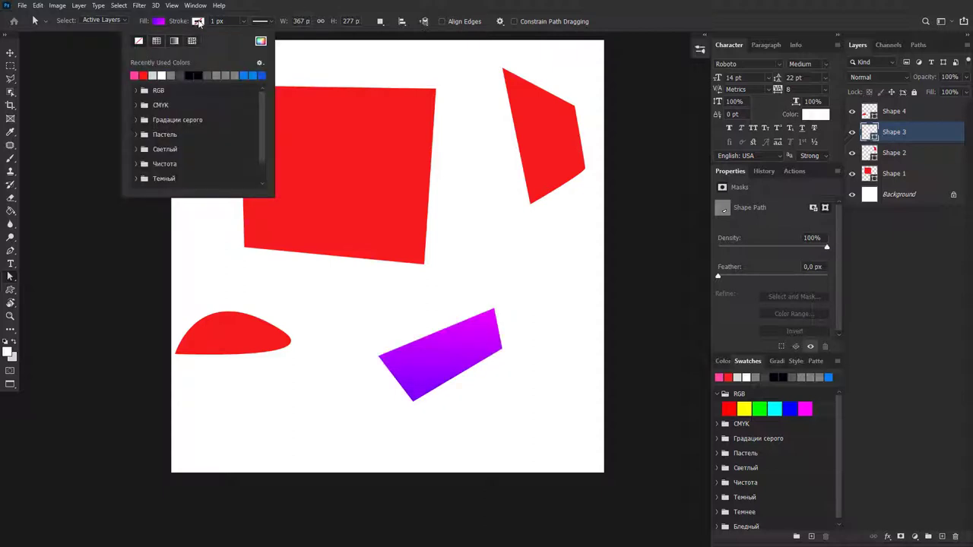
pyautogui.click(142, 75)
pyautogui.click(243, 21)
pyautogui.moveTo(240, 36)
pyautogui.mouseDown()
pyautogui.moveTo(265, 35)
pyautogui.moveTo(250, 37)
pyautogui.mouseUp()
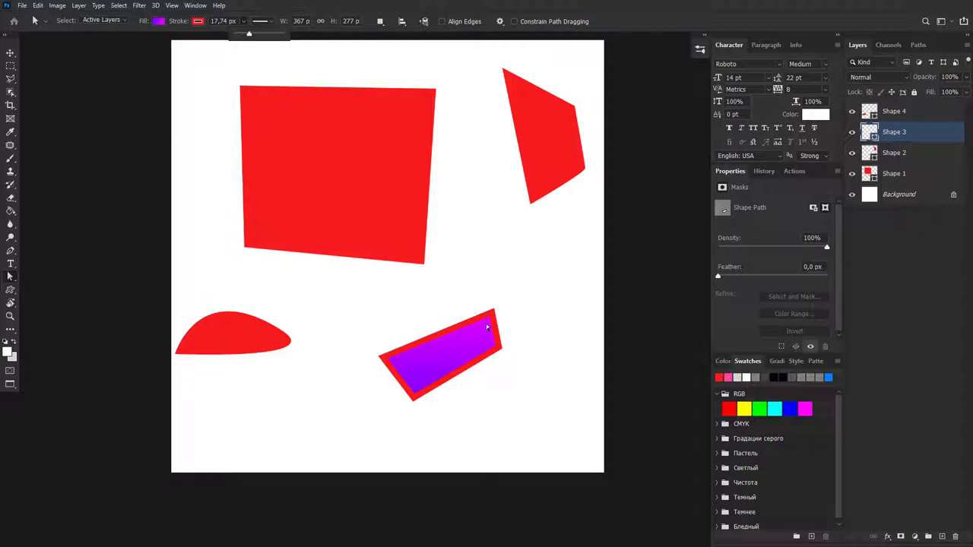
pyautogui.click(257, 25)
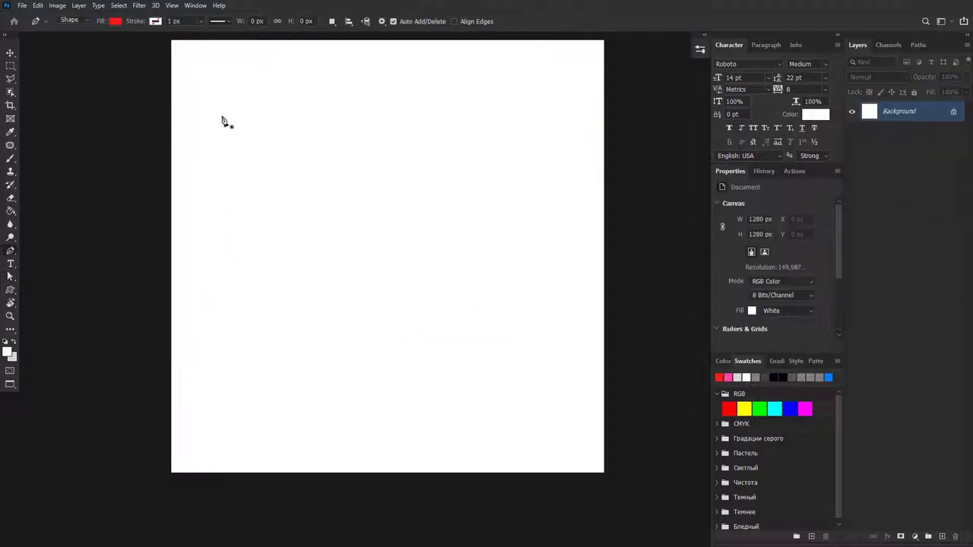
pyautogui.click(77, 21)
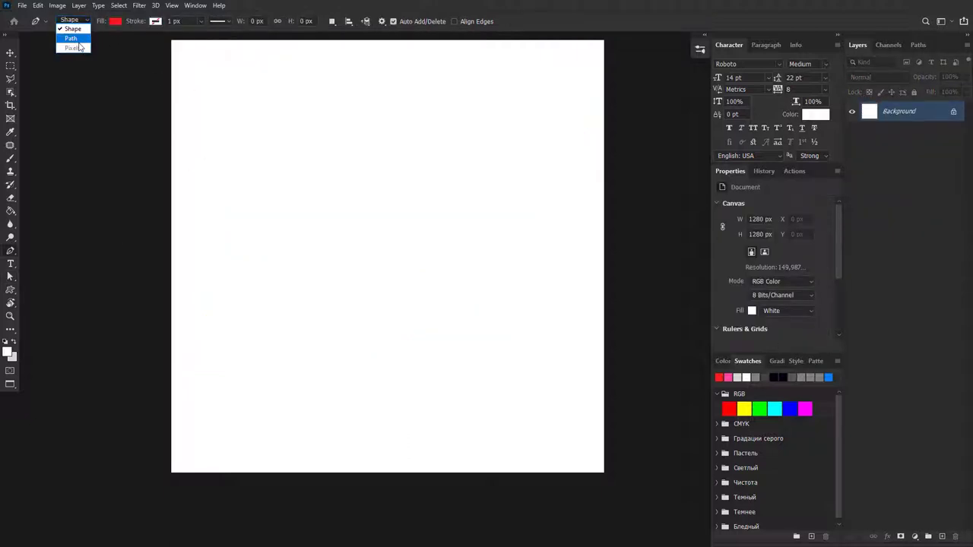
# In Path mode, draw a closed curved path with eight anchors forming a lopsided rounded outline
pyautogui.click(71, 39)
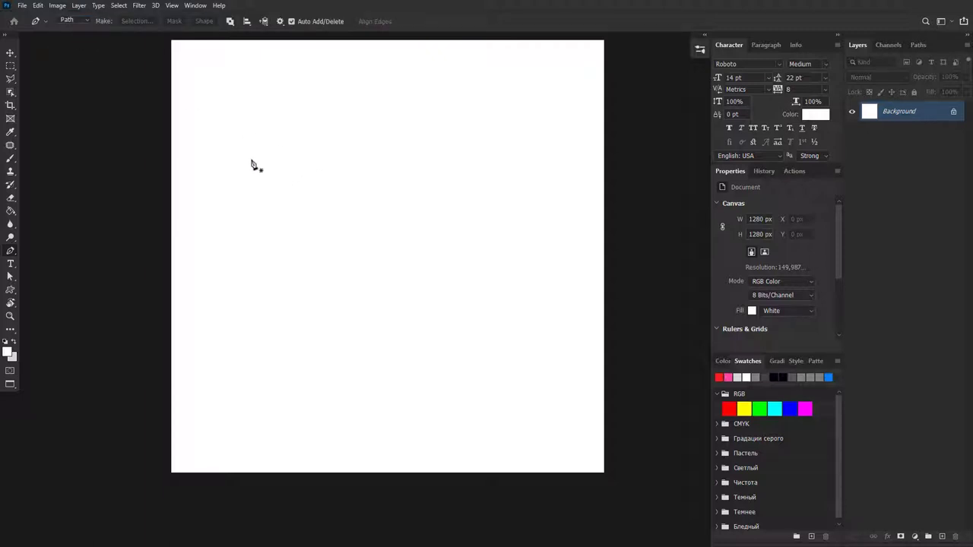
pyautogui.click(252, 159)
pyautogui.click(374, 110)
pyautogui.moveTo(465, 168); pyautogui.dragTo(463, 182)
pyautogui.moveTo(446, 266); pyautogui.dragTo(437, 312)
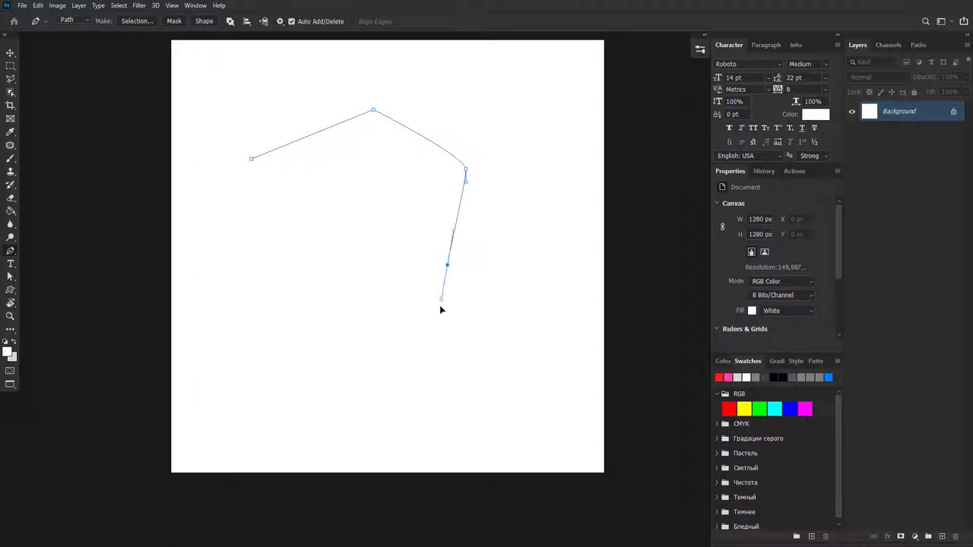
pyautogui.moveTo(345, 325); pyautogui.dragTo(307, 324)
pyautogui.moveTo(266, 286); pyautogui.dragTo(213, 249)
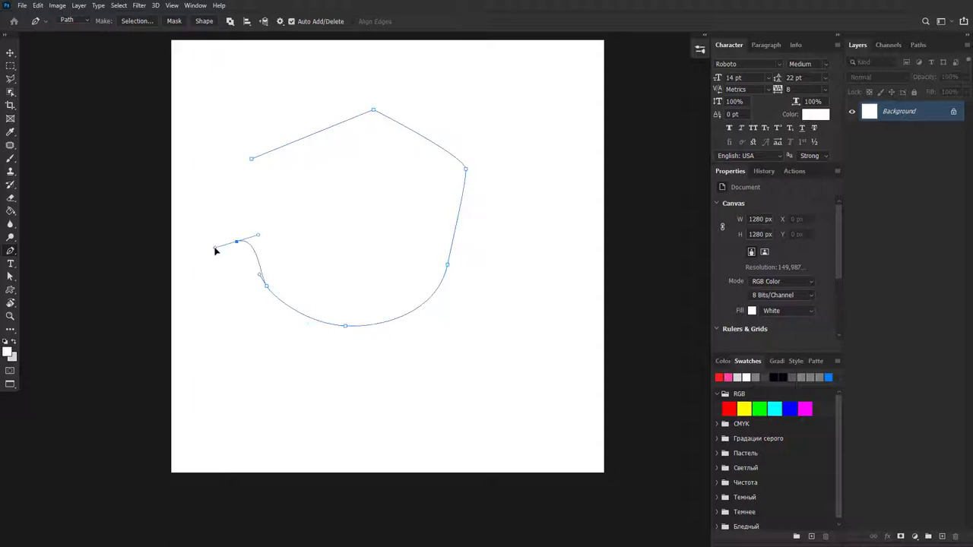
pyautogui.moveTo(196, 190); pyautogui.dragTo(196, 168)
pyautogui.click(252, 159)
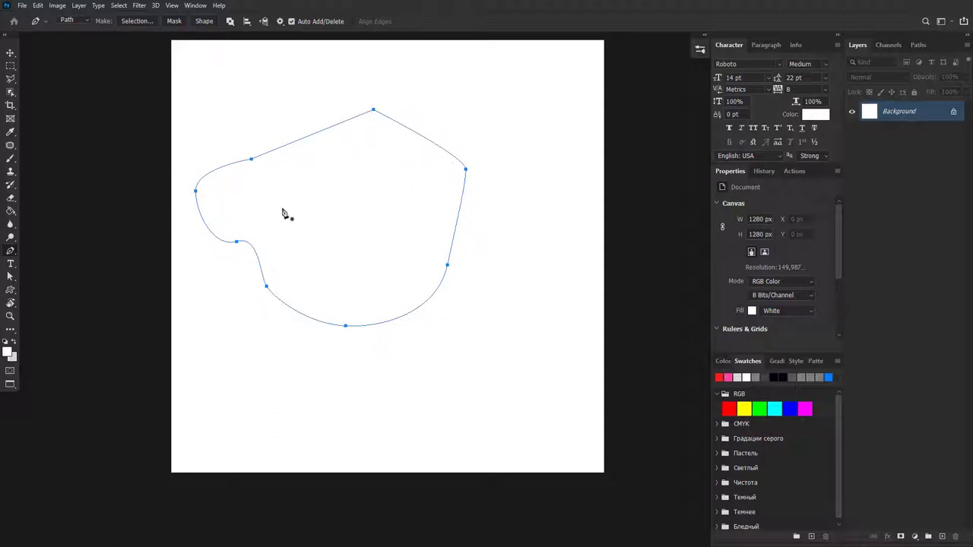
pyautogui.click(138, 21)
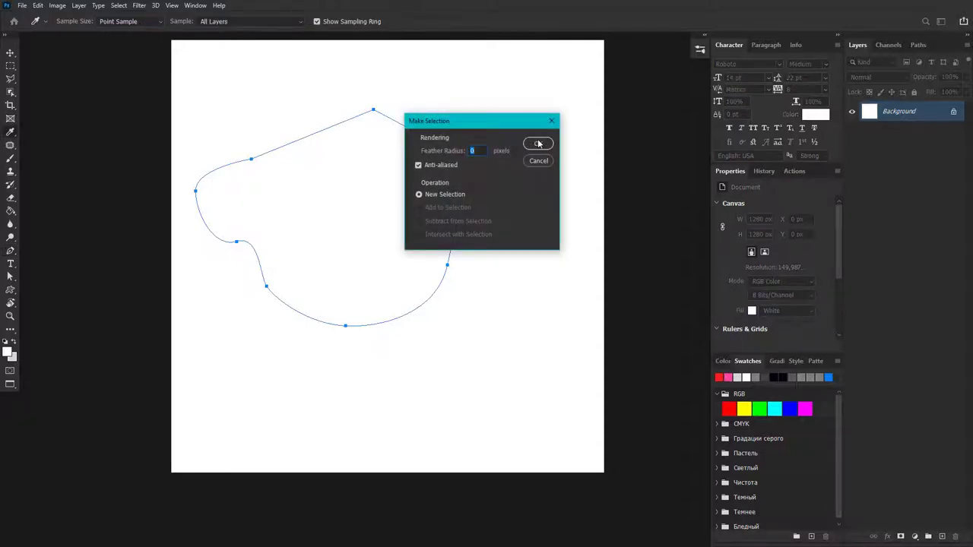
pyautogui.click(538, 145)
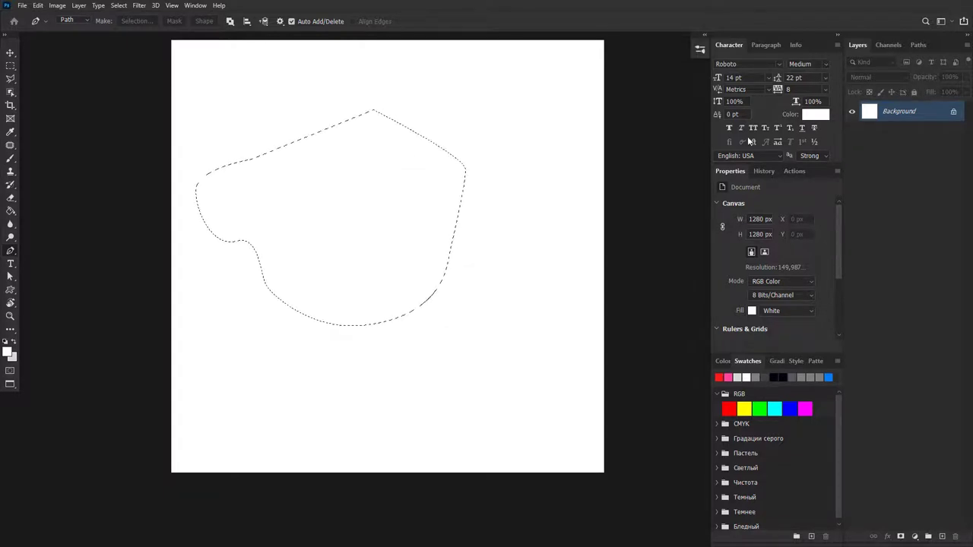
pyautogui.hotkey('ctrl', 'z')
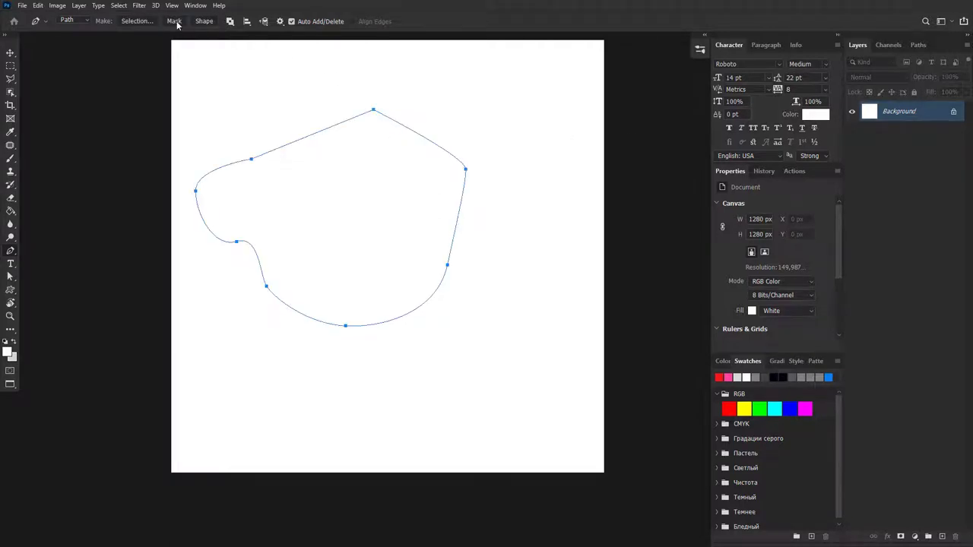
pyautogui.click(174, 21)
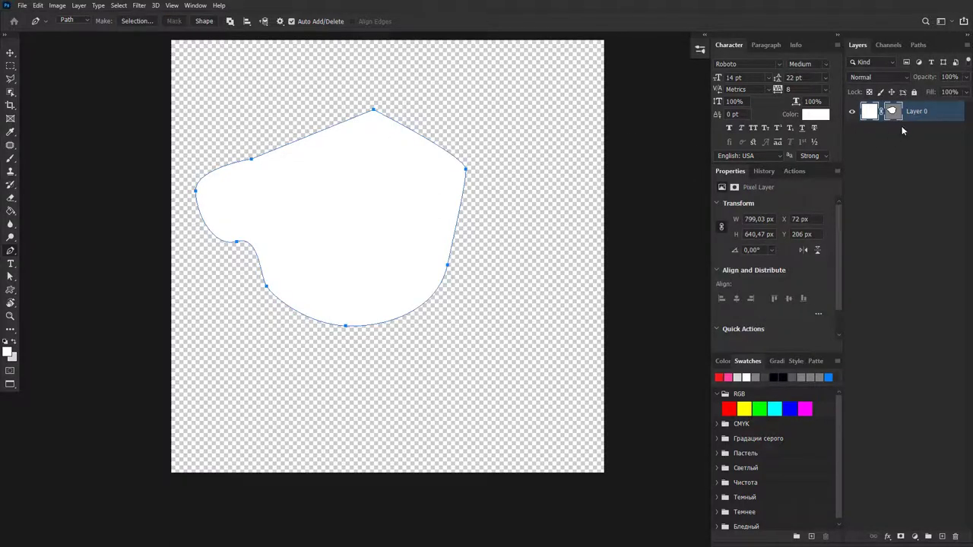
pyautogui.hotkey('ctrl', 'z')
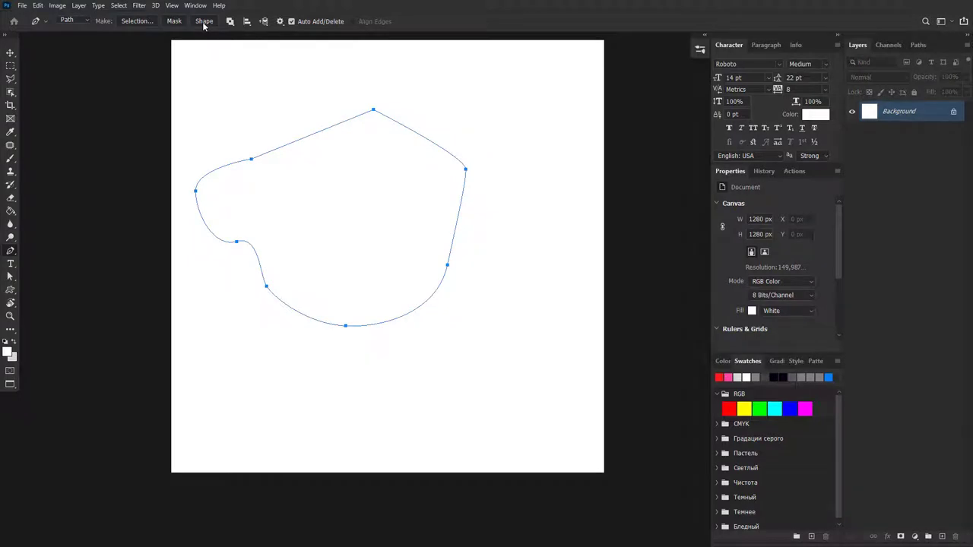
pyautogui.click(203, 21)
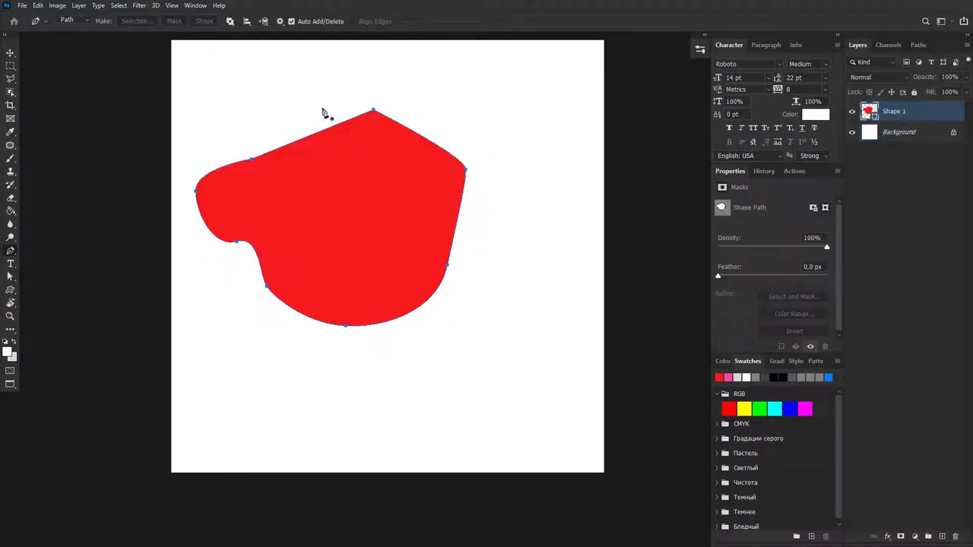
pyautogui.hotkey('ctrl', 'z')
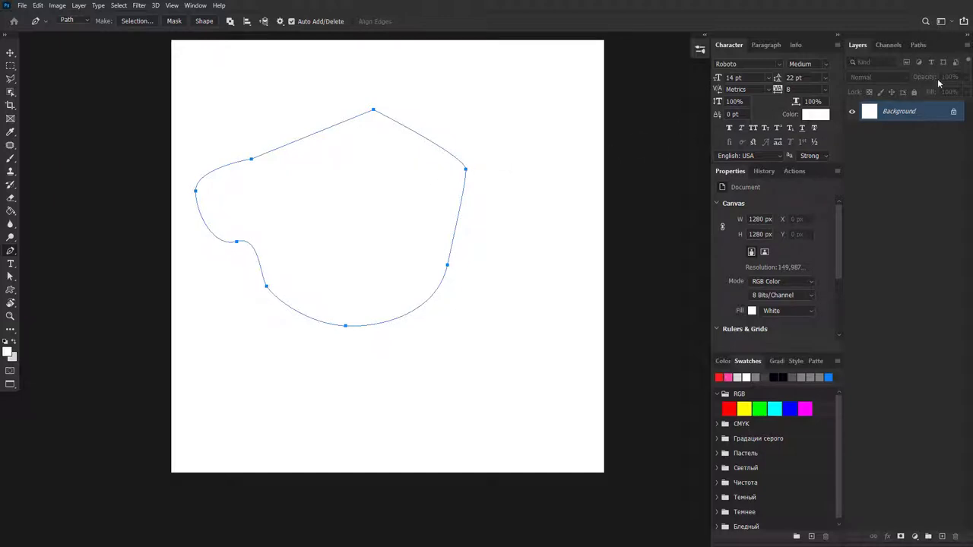
# Save the work path in the Paths panel as a permanent path named Name1
pyautogui.click(920, 45)
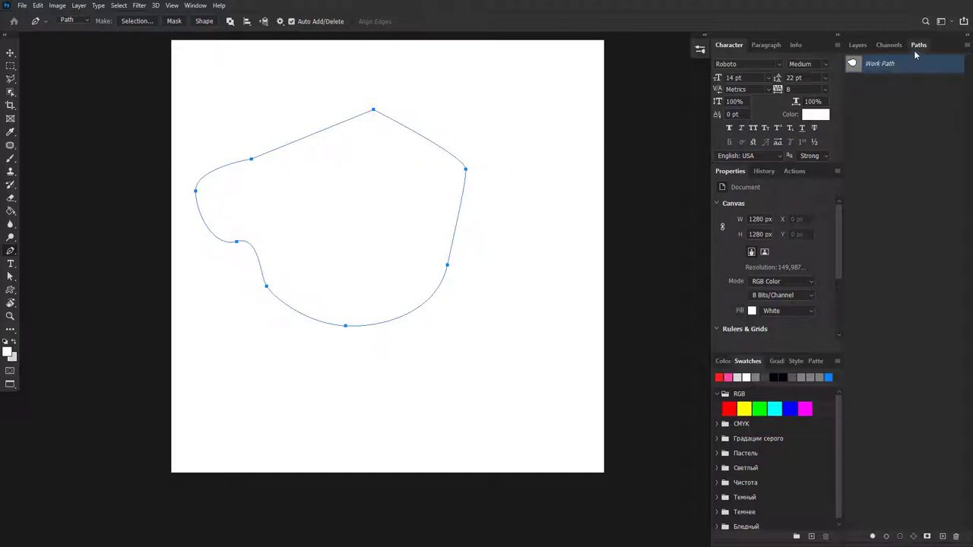
pyautogui.click(196, 5)
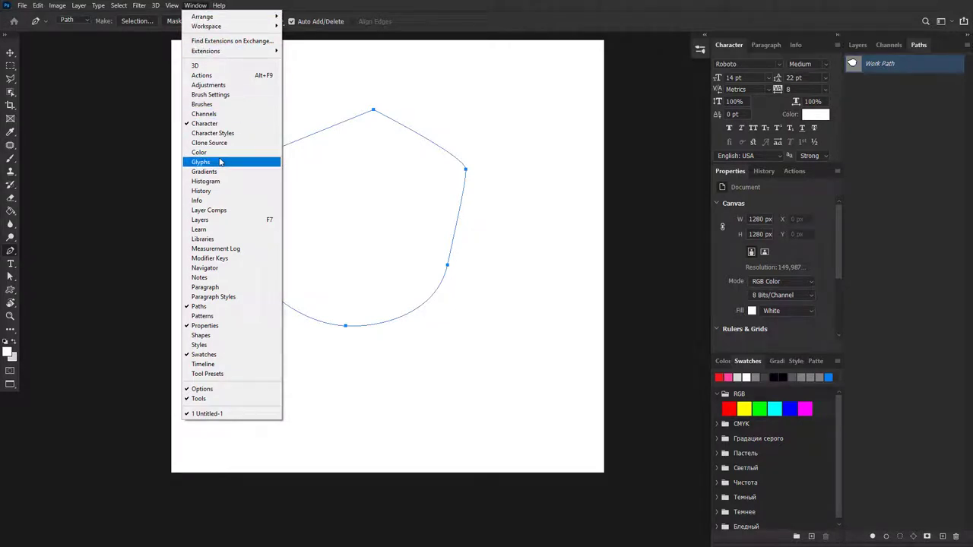
pyautogui.click(884, 71)
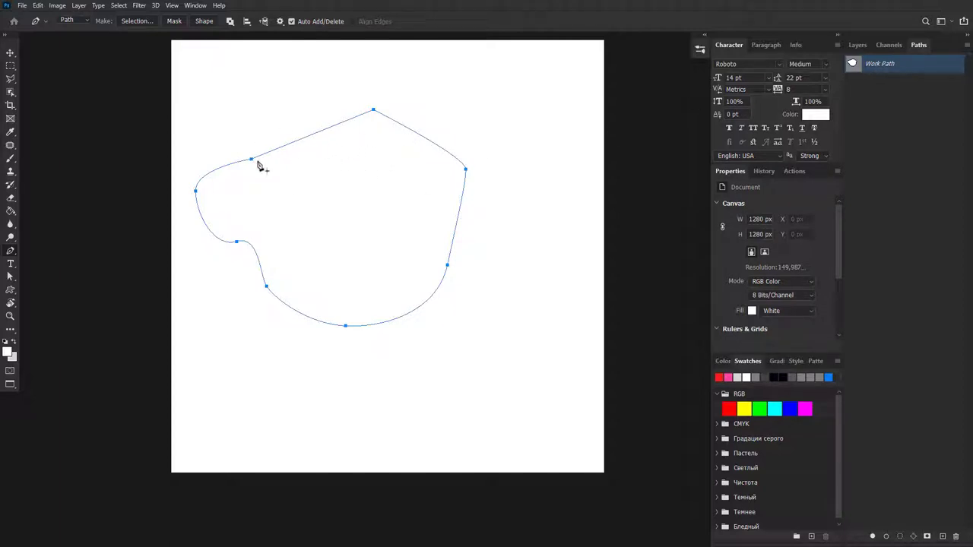
pyautogui.doubleClick(878, 64)
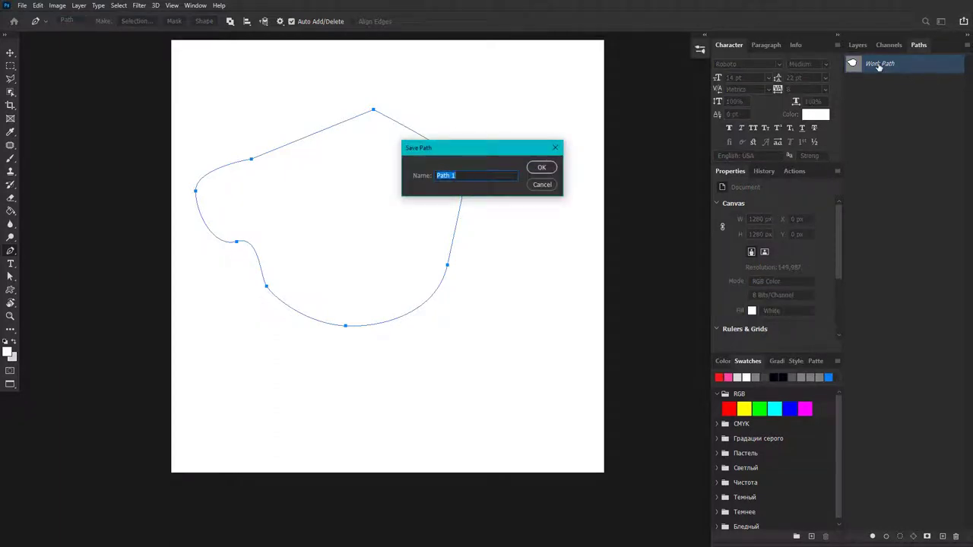
pyautogui.write('Nio')
pyautogui.press('Return')
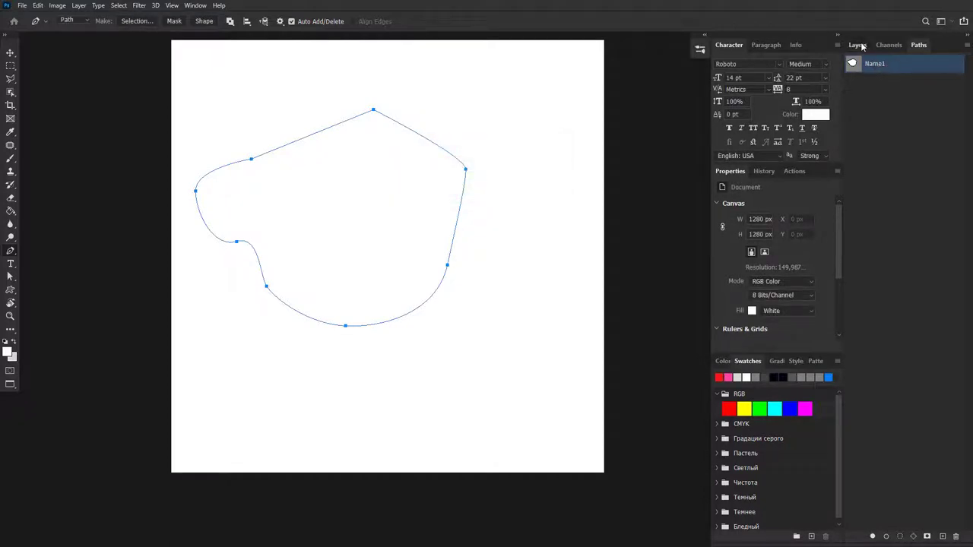
pyautogui.click(857, 44)
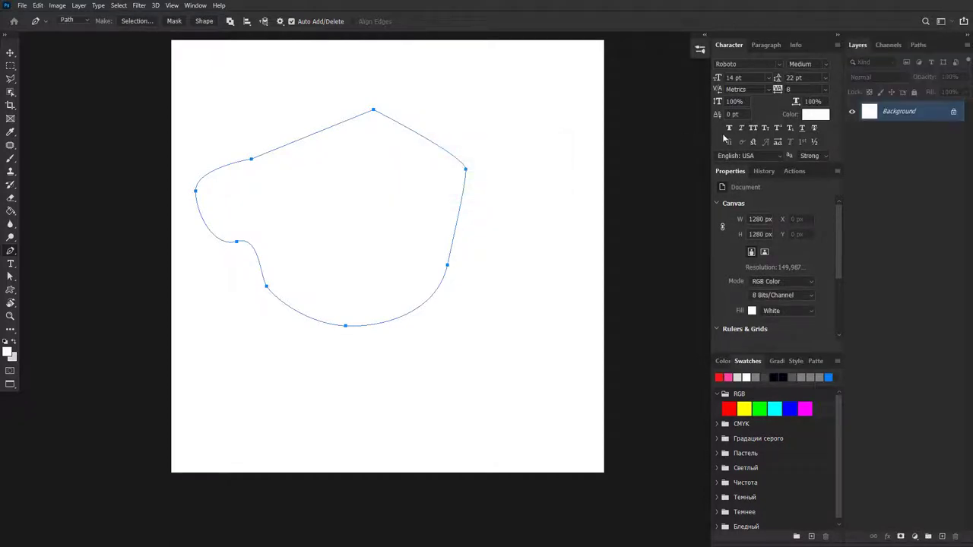
# Add Layer 1 and toggle the Name1 path's visibility in the Paths panel
pyautogui.click(943, 536)
pyautogui.click(10, 52)
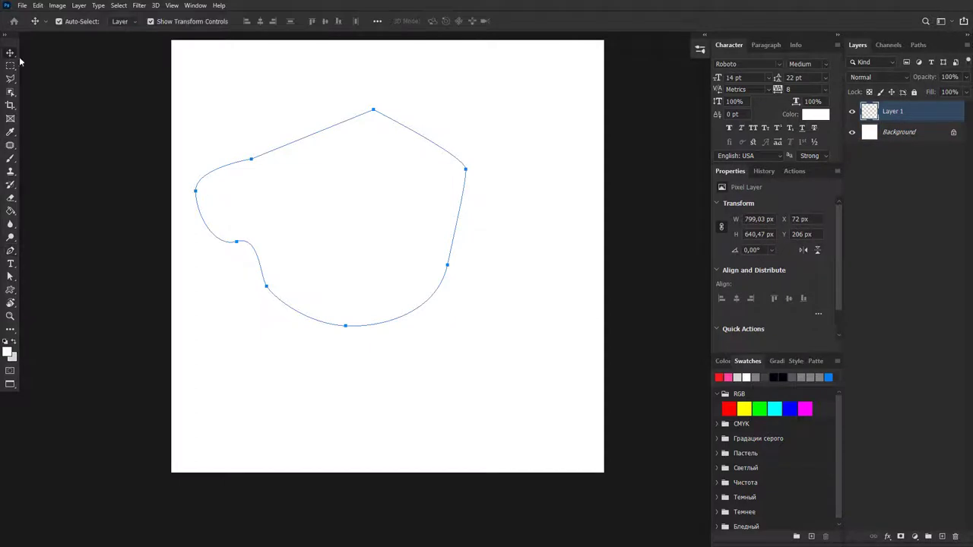
pyautogui.click(428, 112)
pyautogui.click(918, 44)
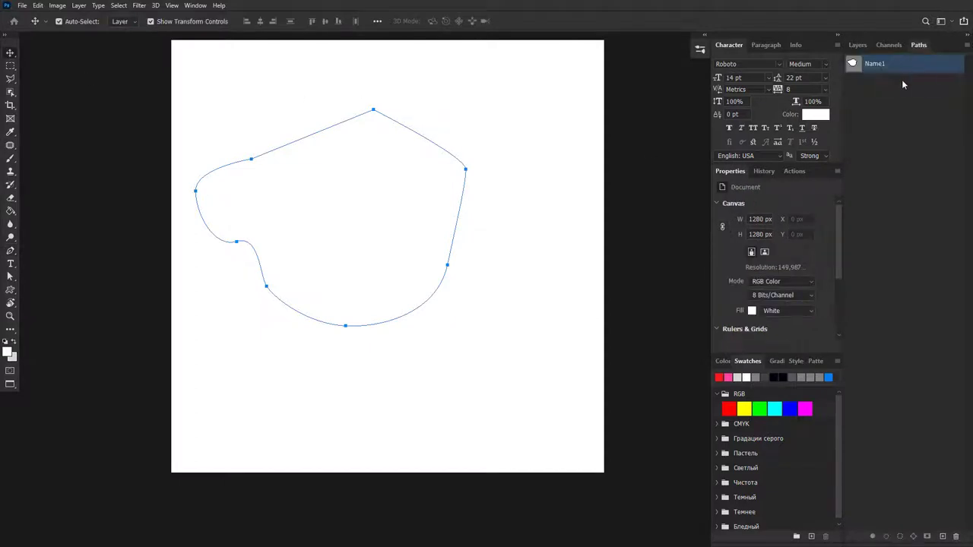
pyautogui.click(902, 80)
pyautogui.click(857, 45)
pyautogui.click(904, 114)
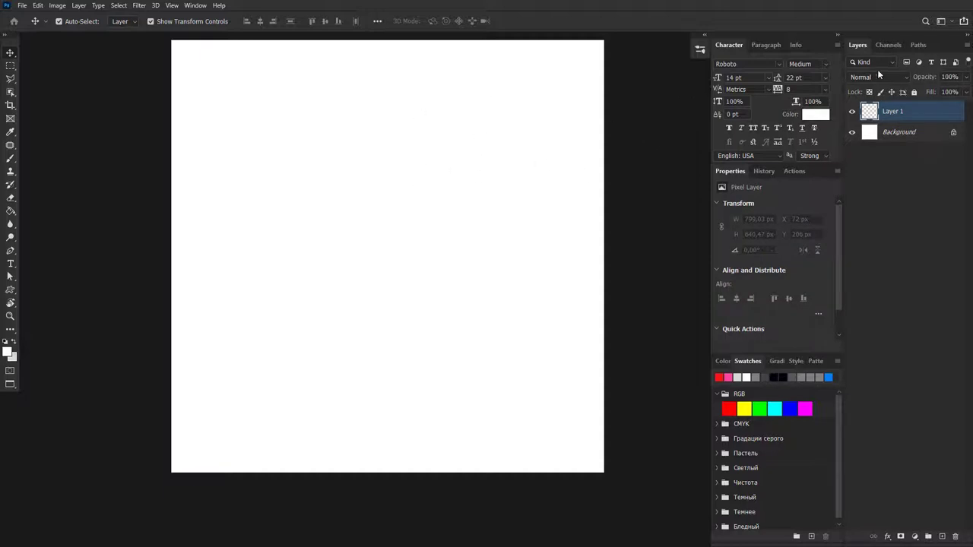
pyautogui.click(909, 45)
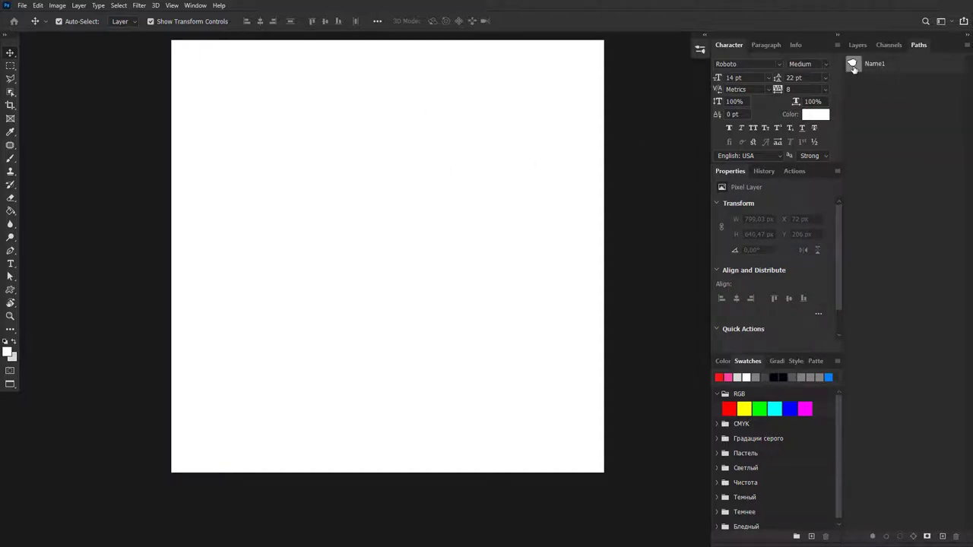
pyautogui.click(852, 67)
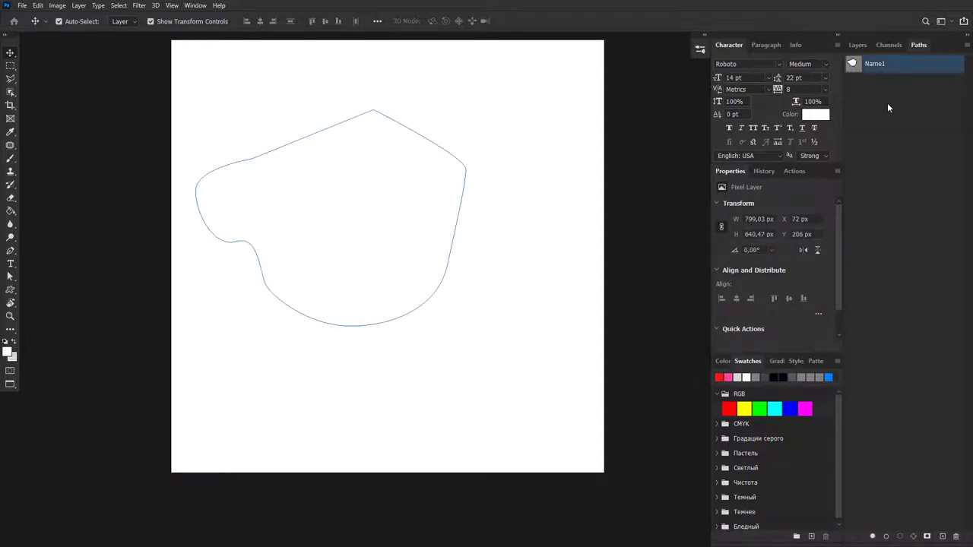
pyautogui.click(857, 45)
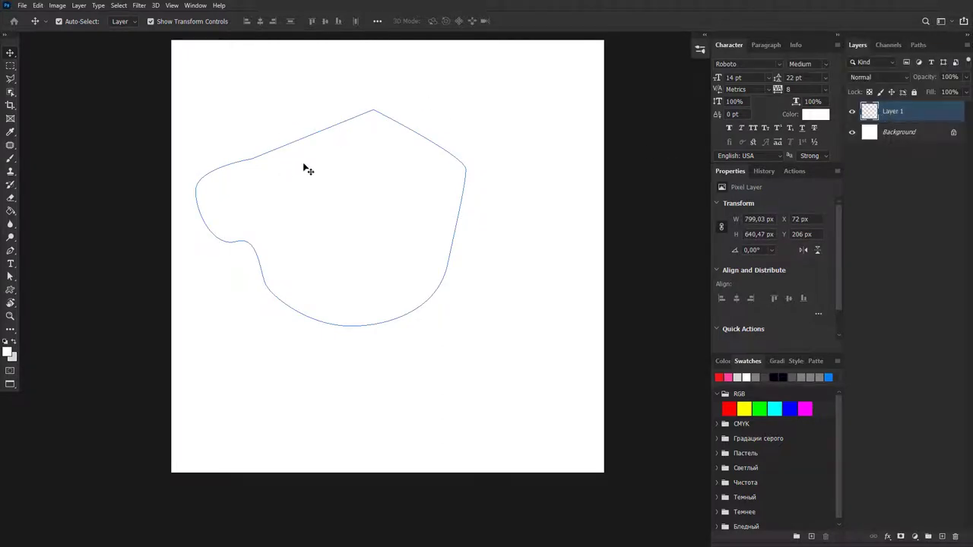
# Turn the Name1 path into a red Shape 1 layer, then delete that layer
pyautogui.press('a')
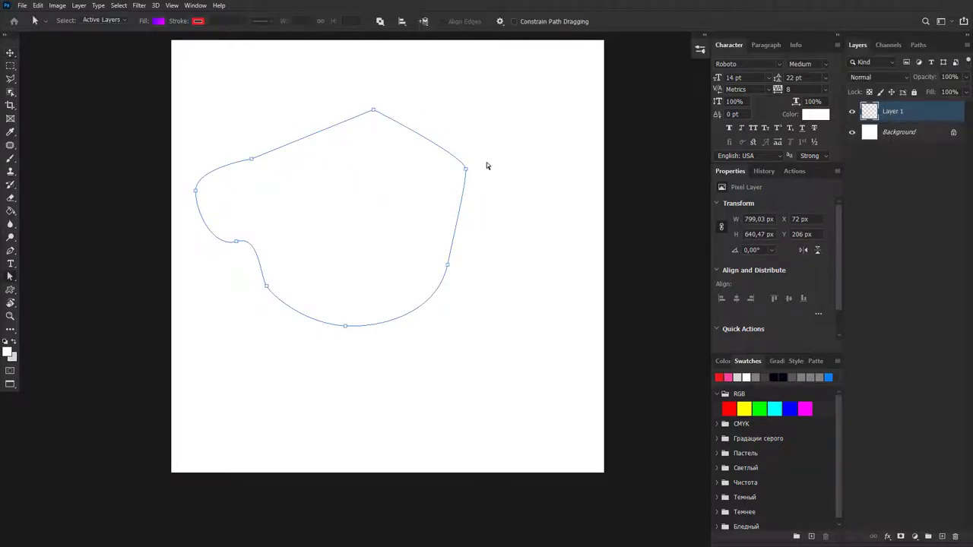
pyautogui.press('p')
pyautogui.click(203, 22)
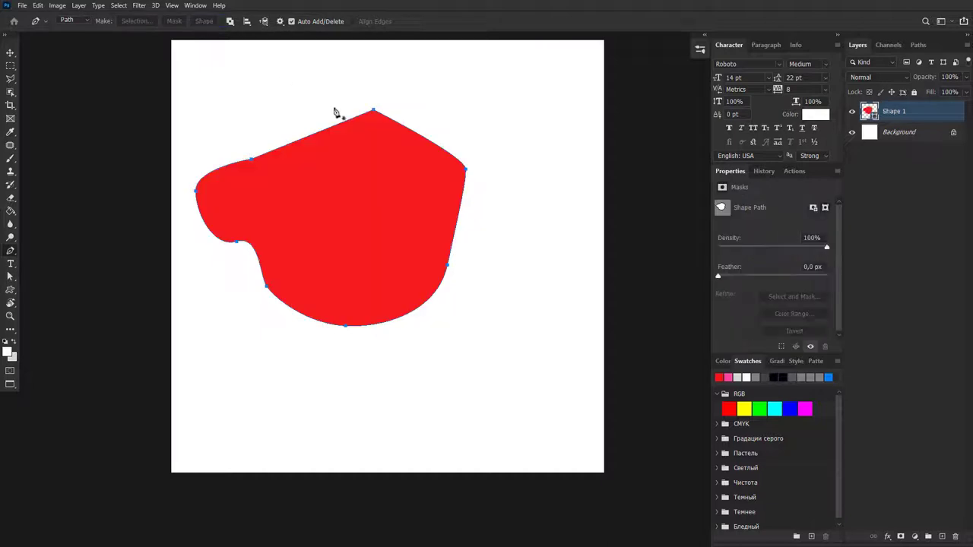
pyautogui.press('v')
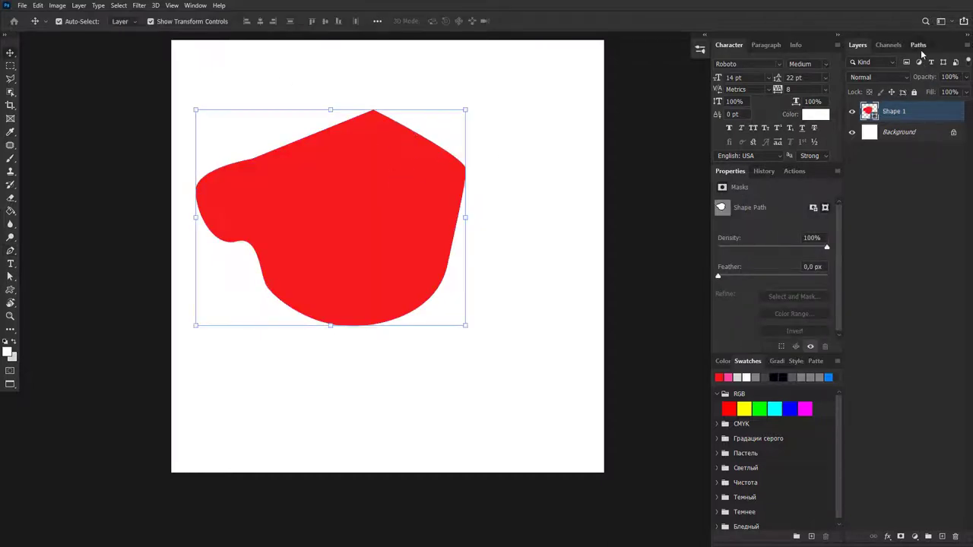
pyautogui.click(918, 45)
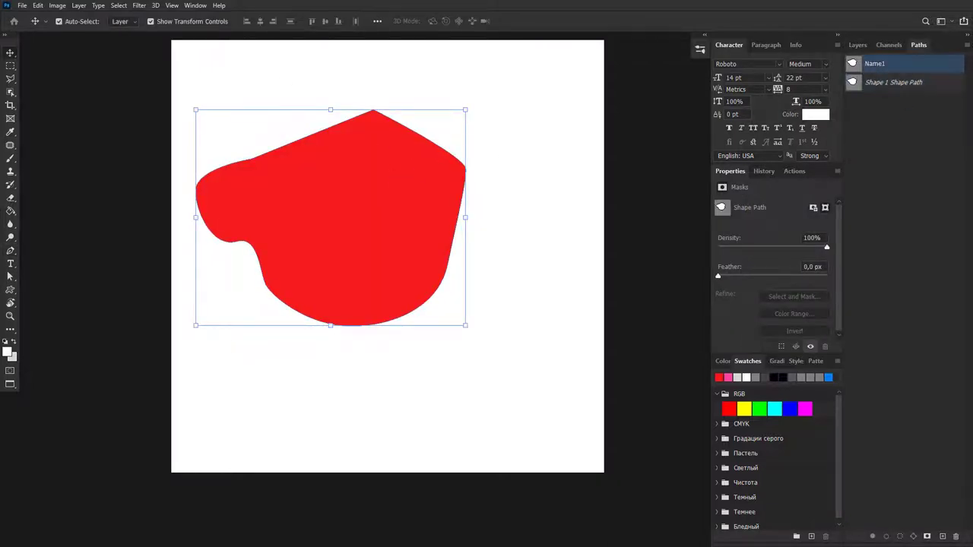
pyautogui.click(857, 45)
pyautogui.press('Delete')
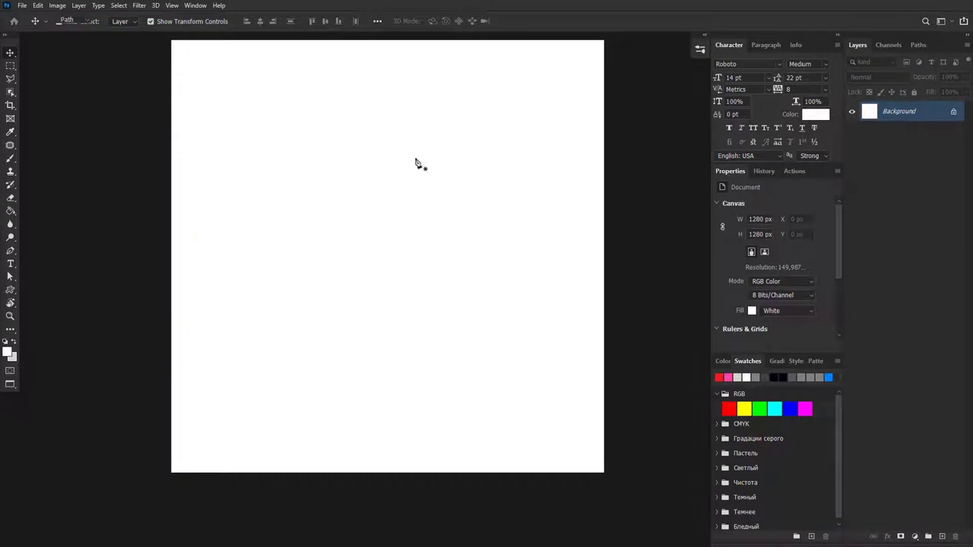
pyautogui.press('p')
pyautogui.rightClick(16, 252)
# Pan the 2000 × 2000 px sneaker photo left in the window and zoom in slightly
pyautogui.click(47, 251)
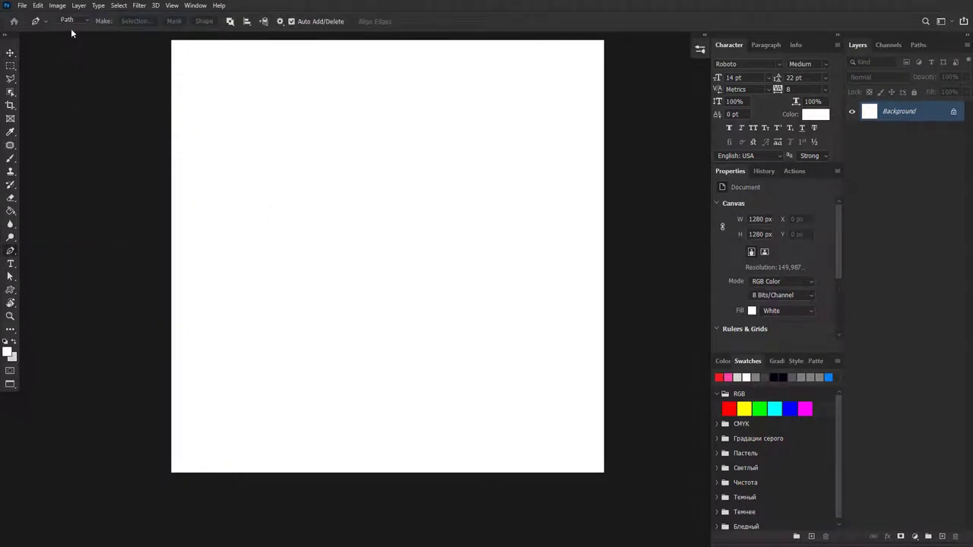
pyautogui.moveTo(413, 184); pyautogui.dragTo(424, 199)
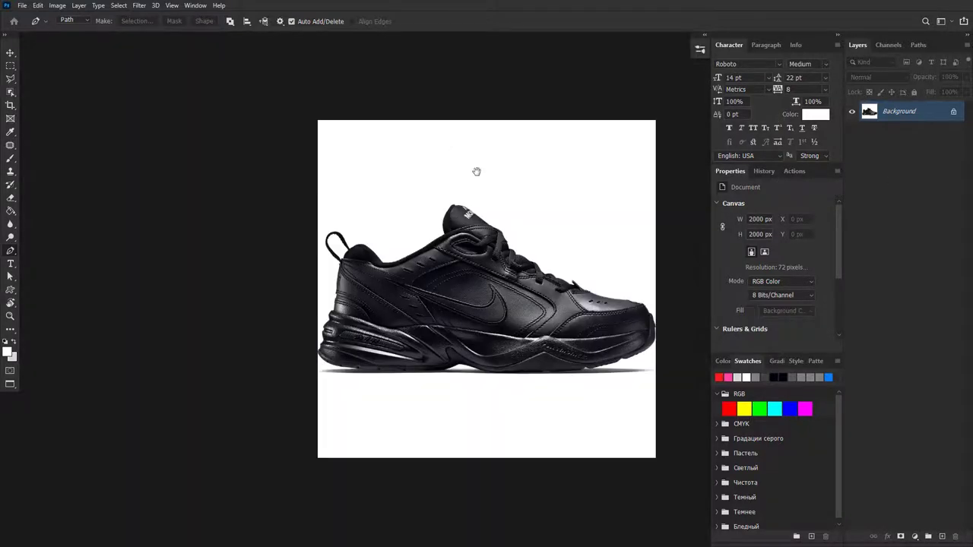
pyautogui.moveTo(476, 172); pyautogui.dragTo(381, 161)
pyautogui.scroll(1, 481, 273)
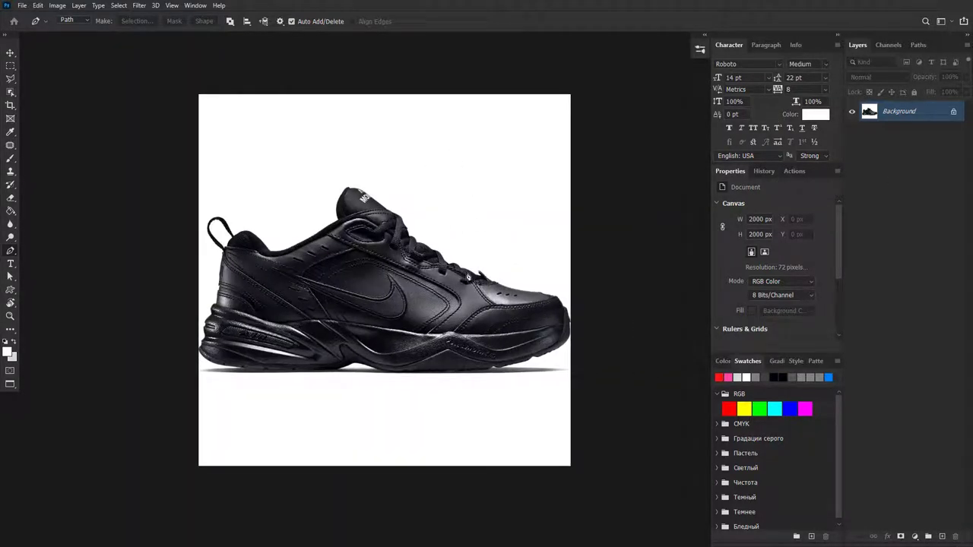
pyautogui.click(11, 91)
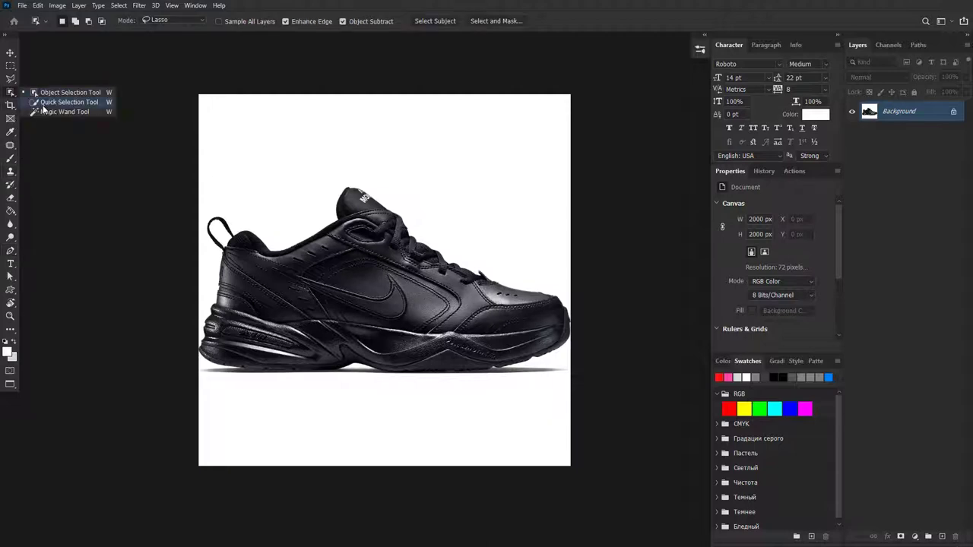
pyautogui.click(11, 78)
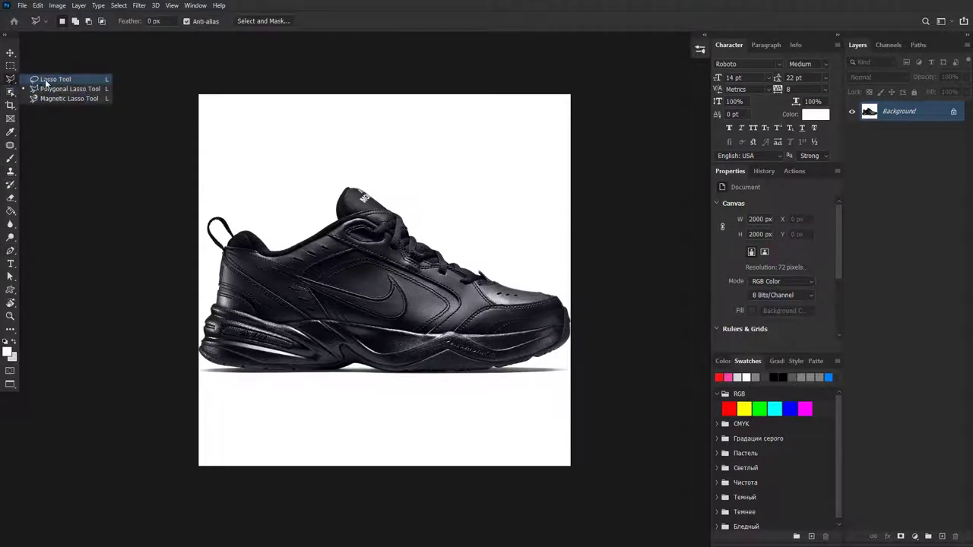
pyautogui.click(46, 89)
pyautogui.scroll(2, 508, 302)
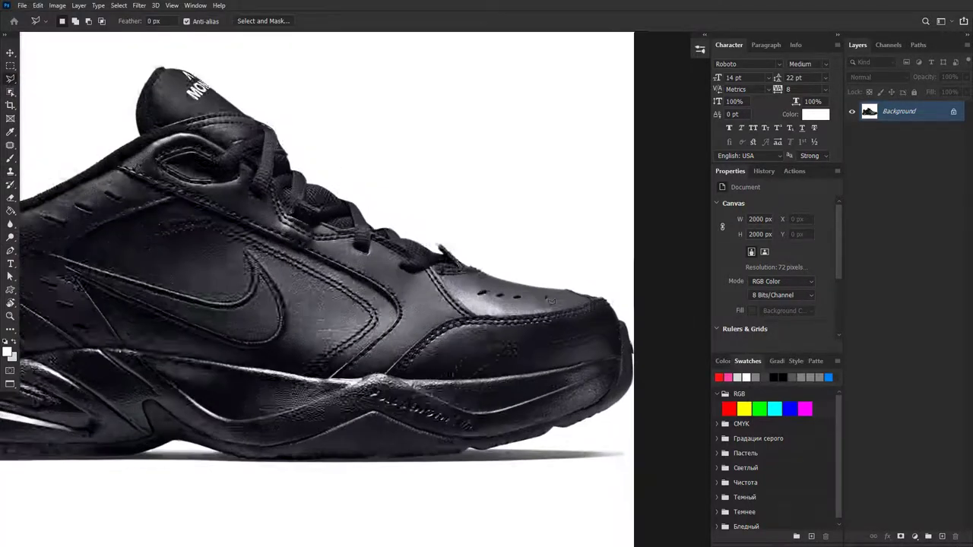
pyautogui.scroll(2, 564, 301)
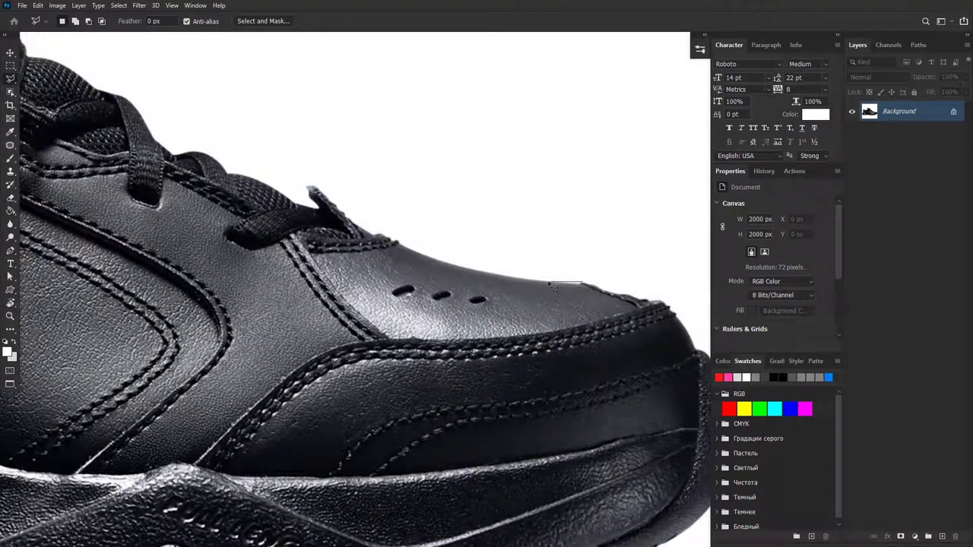
pyautogui.click(542, 281)
pyautogui.click(409, 245)
pyautogui.press('Escape')
pyautogui.click(390, 245)
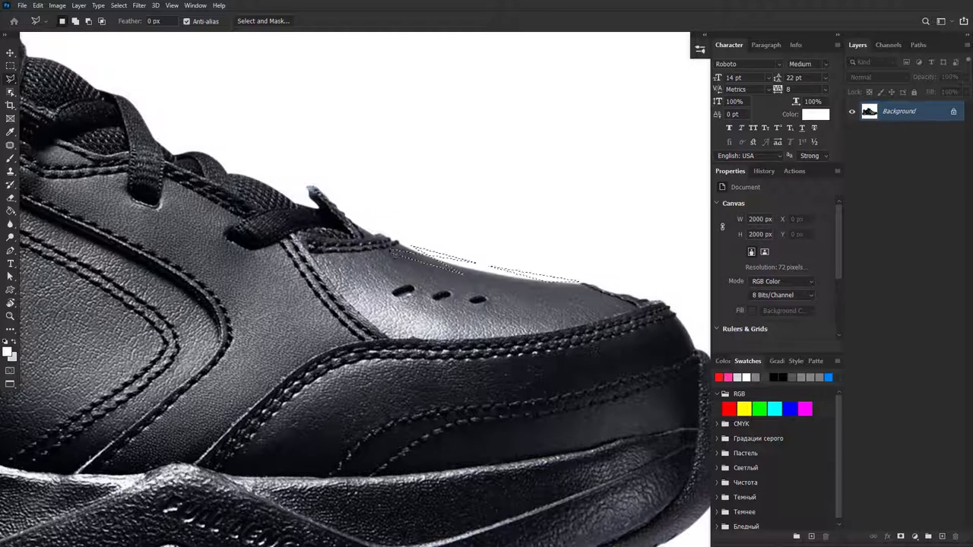
pyautogui.scroll(-1, 353, 302)
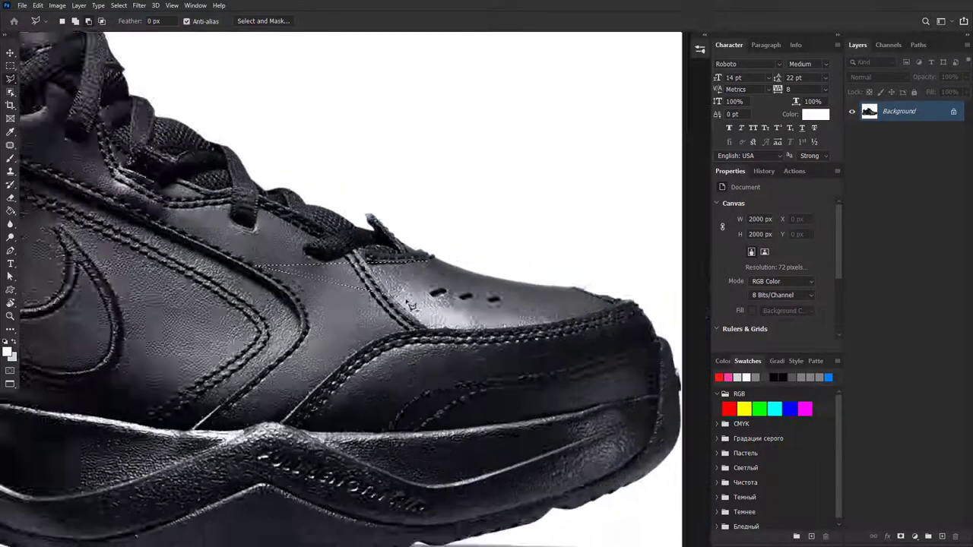
pyautogui.scroll(-1, 353, 302)
pyautogui.scroll(-1, 312, 313)
pyautogui.scroll(-1, 308, 308)
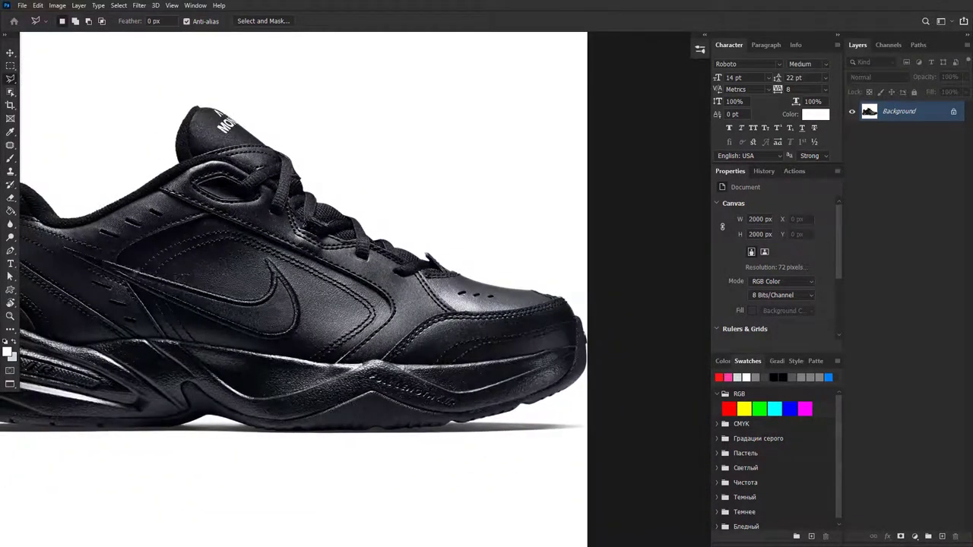
pyautogui.rightClick(11, 252)
# Start the pen path at the heel's sole edge, with anchors climbing the heel curve
pyautogui.click(47, 254)
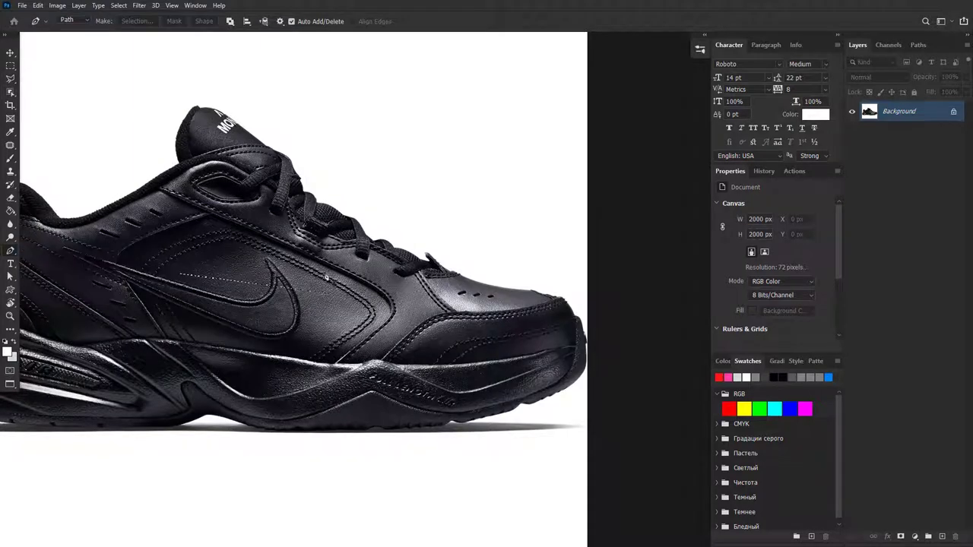
pyautogui.hscroll(-2, 334, 267)
pyautogui.hscroll(-2, 366, 241)
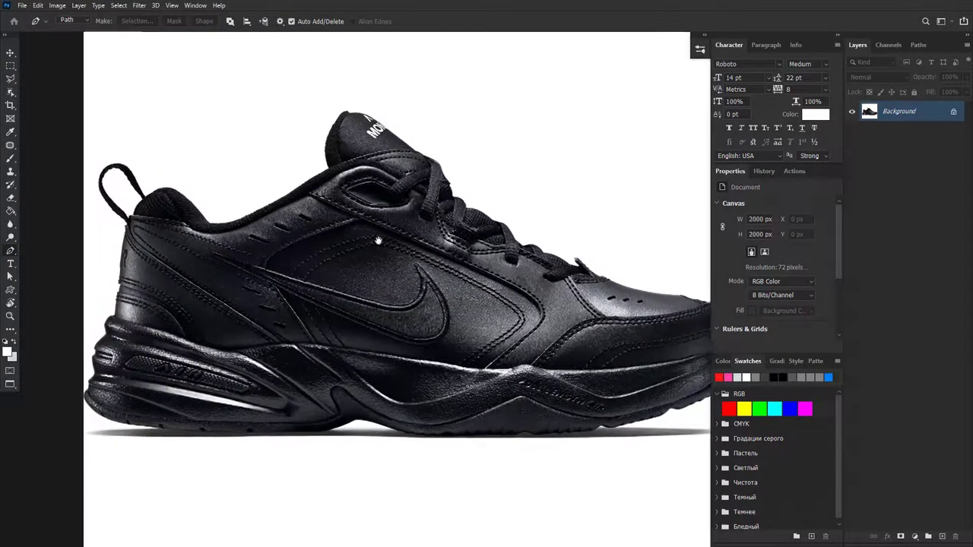
pyautogui.hscroll(-2, 421, 249)
pyautogui.scroll(1, 182, 228)
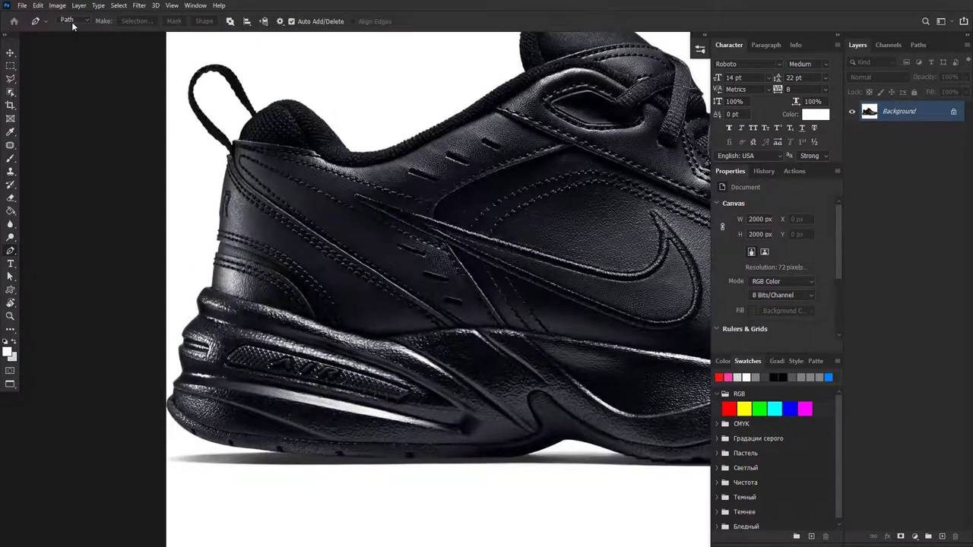
pyautogui.scroll(1, 163, 408)
pyautogui.scroll(2, 163, 408)
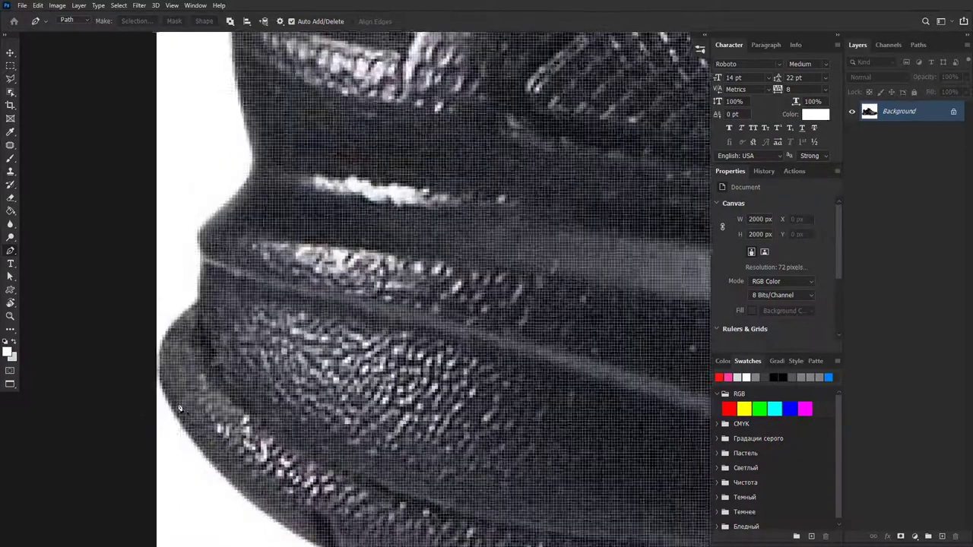
pyautogui.scroll(2, 184, 435)
pyautogui.click(184, 435)
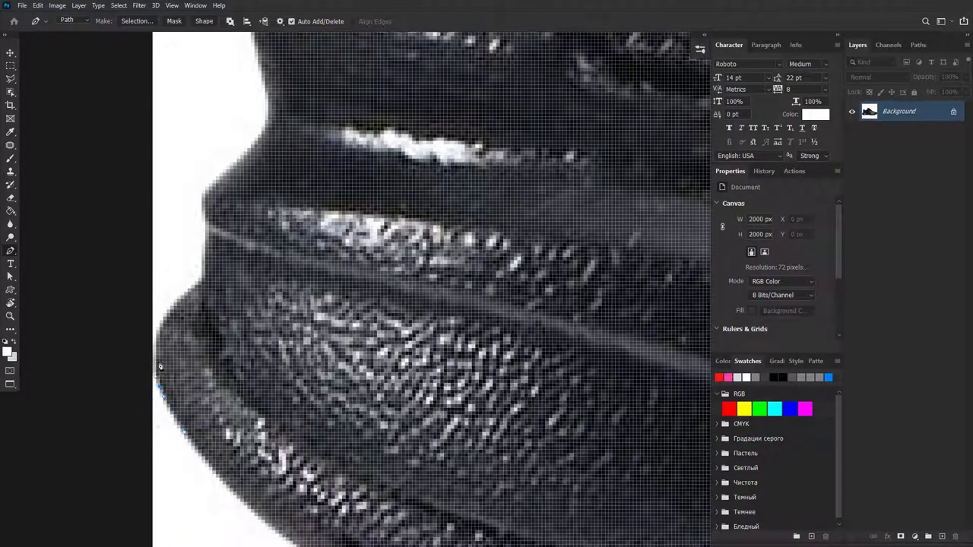
pyautogui.click(204, 278)
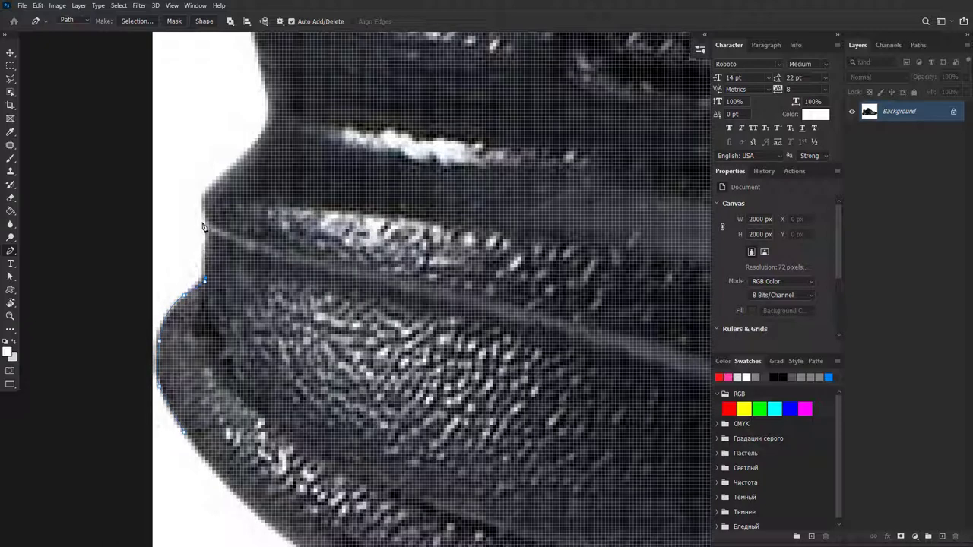
pyautogui.click(265, 130)
# Continue the path with curved anchors along the shoe's white/dark edge
pyautogui.moveTo(274, 114); pyautogui.dragTo(253, 286)
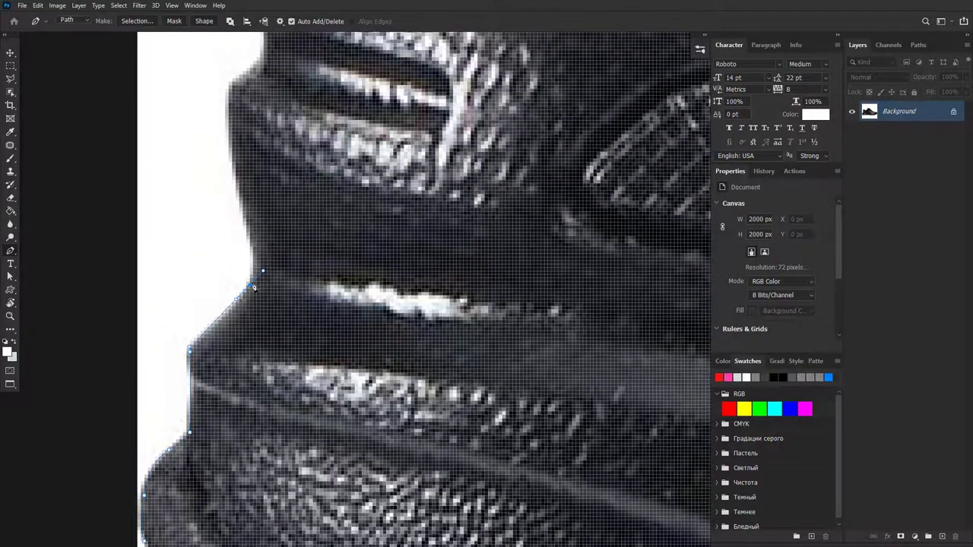
pyautogui.scroll(3, 250, 289)
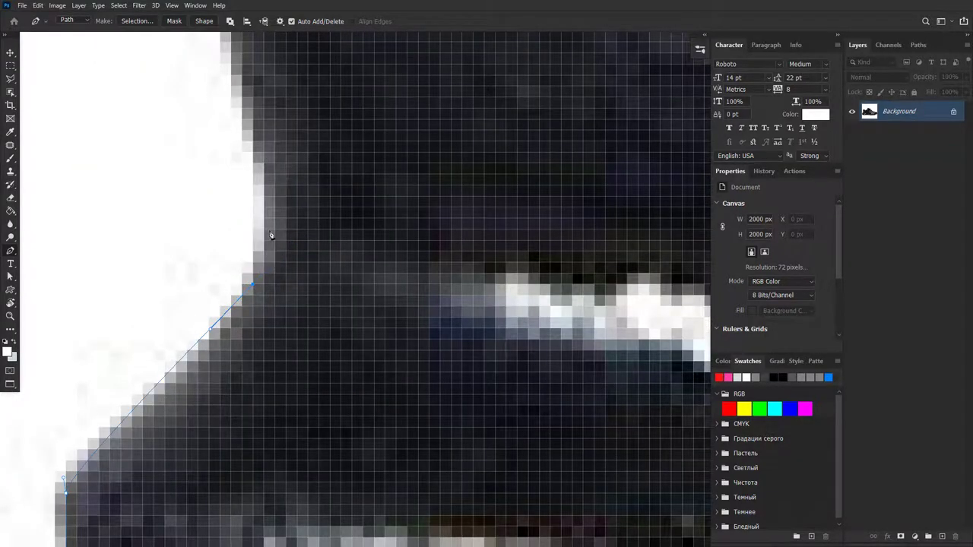
pyautogui.scroll(-2, 272, 234)
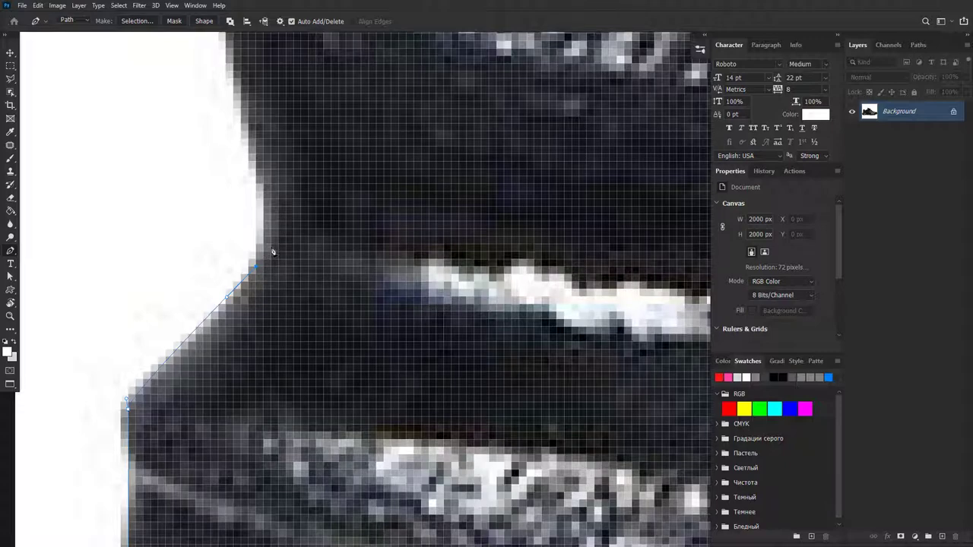
pyautogui.moveTo(256, 183); pyautogui.dragTo(248, 146)
pyautogui.scroll(5, 250, 152)
pyautogui.moveTo(275, 201); pyautogui.dragTo(278, 173)
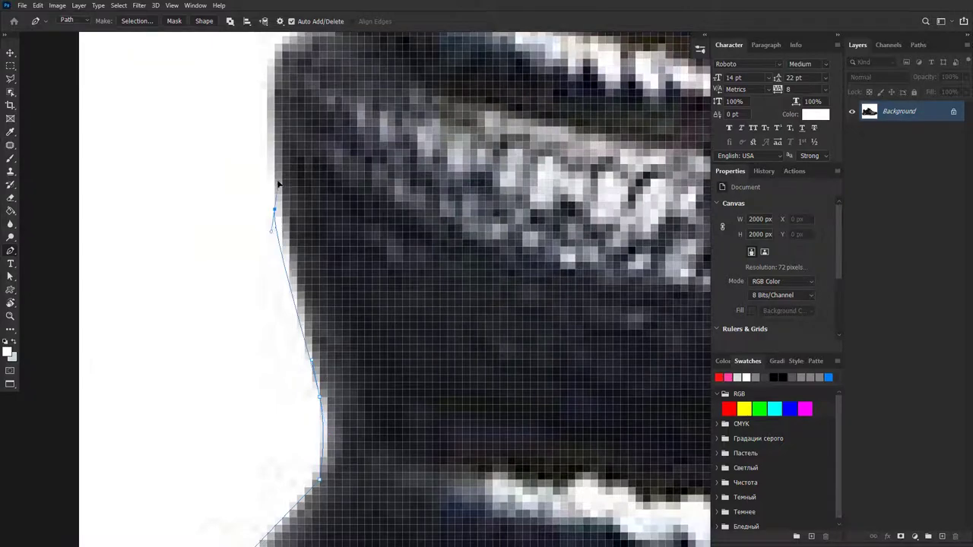
pyautogui.scroll(5, 273, 228)
pyautogui.moveTo(275, 248); pyautogui.dragTo(285, 235)
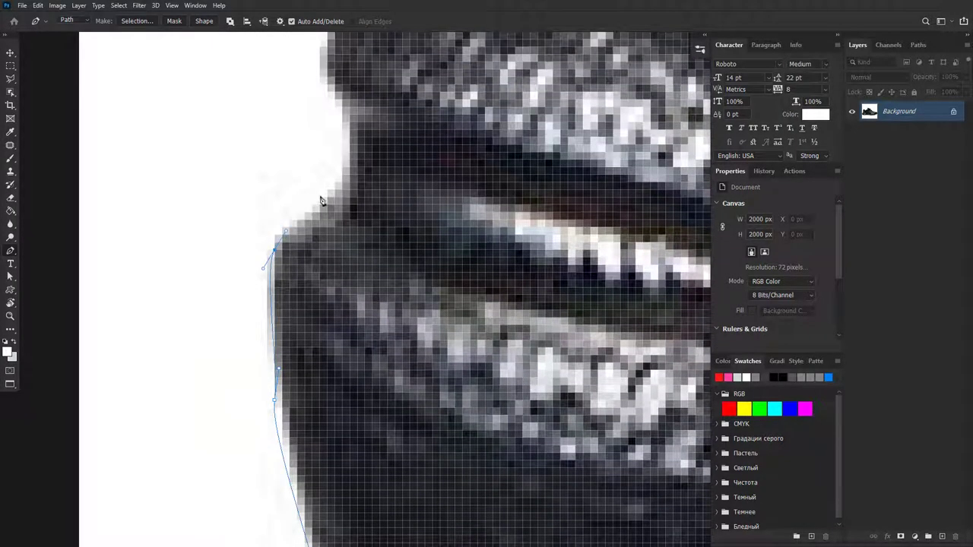
pyautogui.moveTo(342, 175); pyautogui.dragTo(350, 163)
pyautogui.moveTo(343, 114); pyautogui.dragTo(335, 96)
# Extend the path up the diagonal edge, bending curves to hug each bulge
pyautogui.scroll(3, 334, 97)
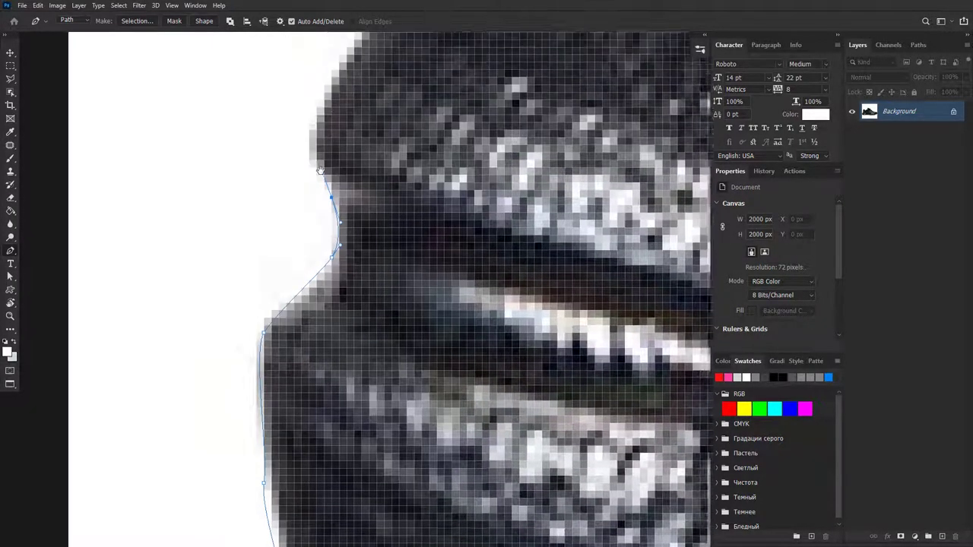
pyautogui.scroll(3, 327, 152)
pyautogui.moveTo(301, 238); pyautogui.dragTo(329, 191)
pyautogui.scroll(2, 318, 220)
pyautogui.scroll(3, 319, 221)
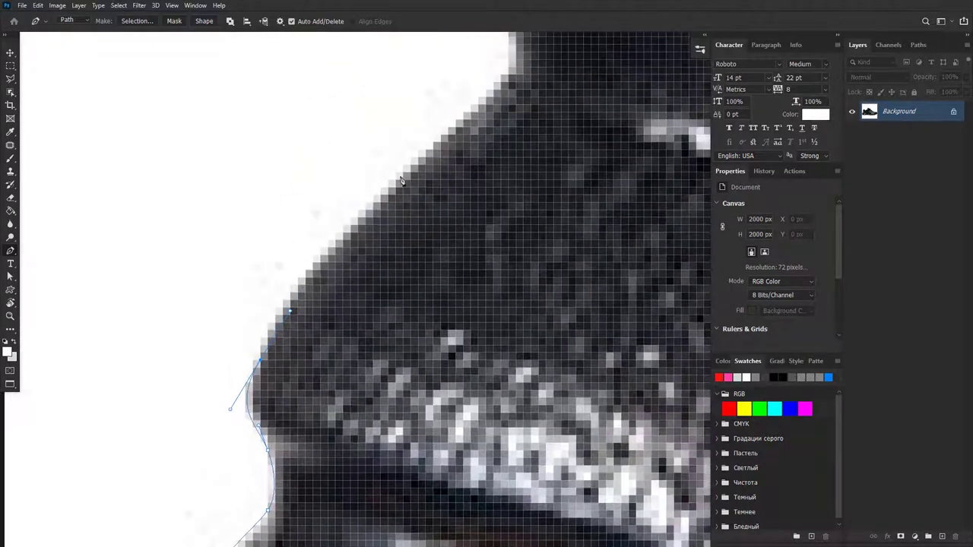
pyautogui.click(421, 160)
pyautogui.moveTo(506, 74); pyautogui.dragTo(513, 75)
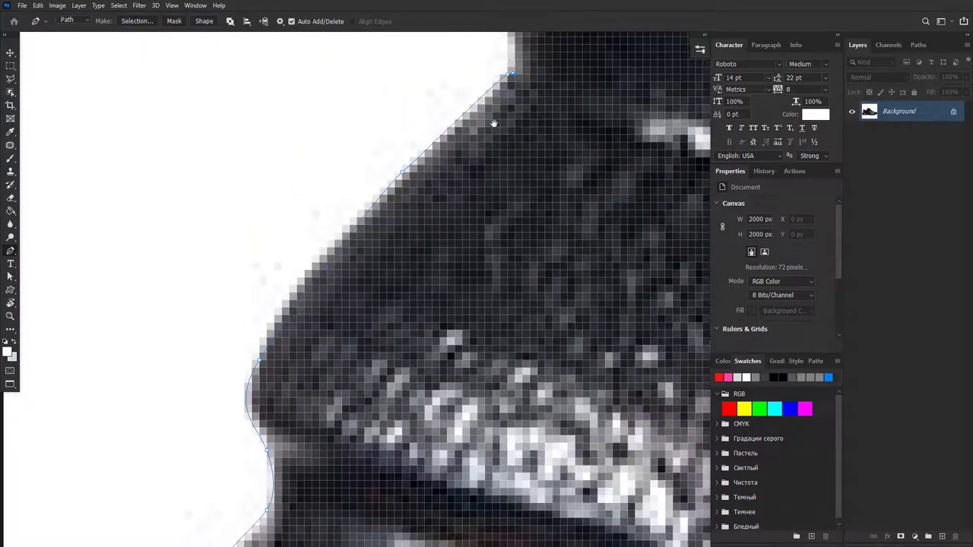
pyautogui.scroll(3, 491, 152)
pyautogui.keyDown('alt'); pyautogui.scroll(-1, 475, 236); pyautogui.keyUp('alt')
pyautogui.moveTo(468, 222); pyautogui.dragTo(453, 186)
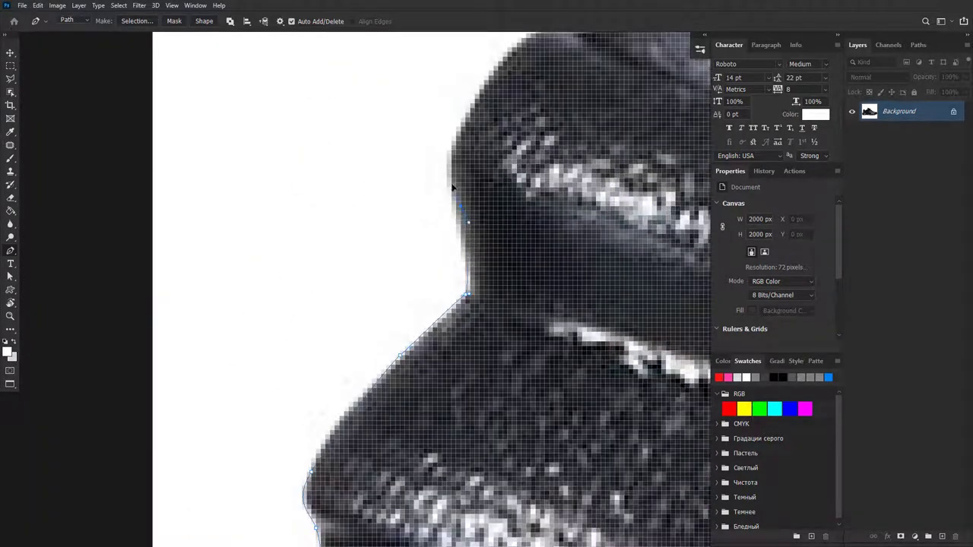
pyautogui.scroll(3, 455, 168)
pyautogui.moveTo(488, 219); pyautogui.dragTo(504, 208)
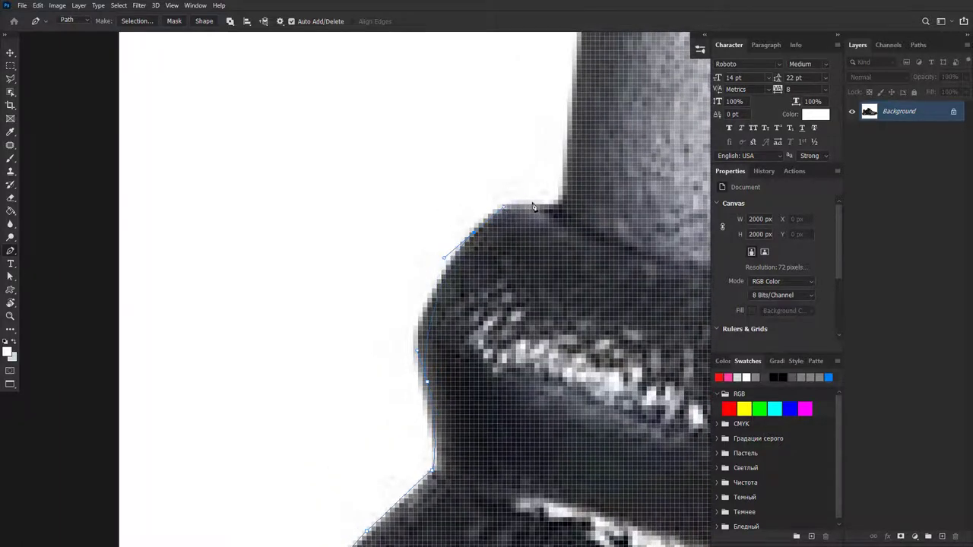
# Place corner anchors at the shoe's shoulder to finish the collar outline
pyautogui.click(563, 201)
pyautogui.scroll(3, 517, 251)
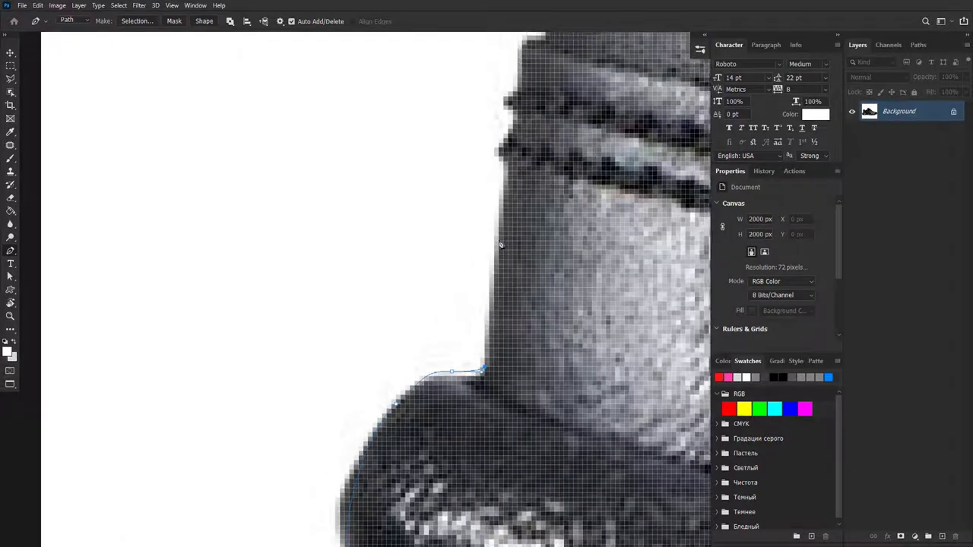
pyautogui.moveTo(501, 244); pyautogui.dragTo(505, 165)
pyautogui.scroll(3, 506, 166)
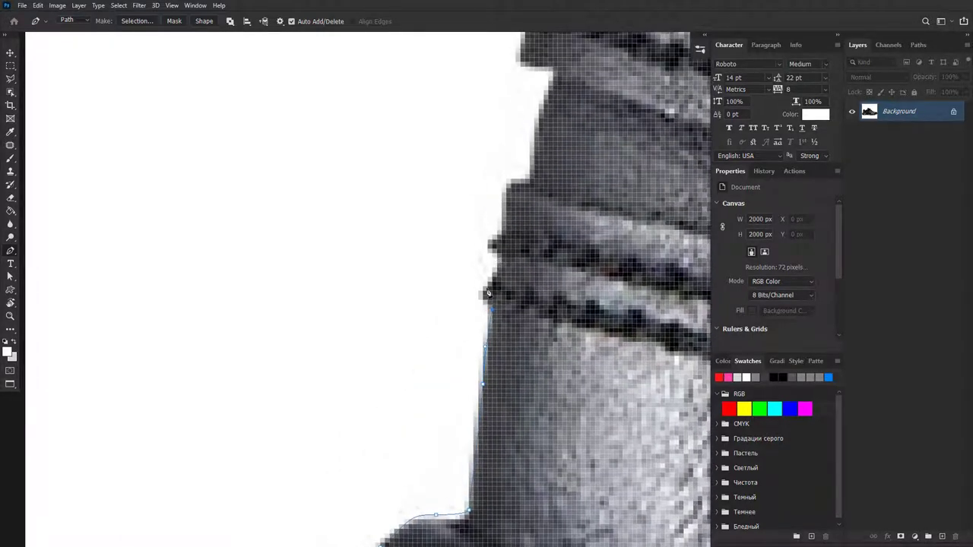
pyautogui.click(525, 184)
pyautogui.scroll(3, 494, 200)
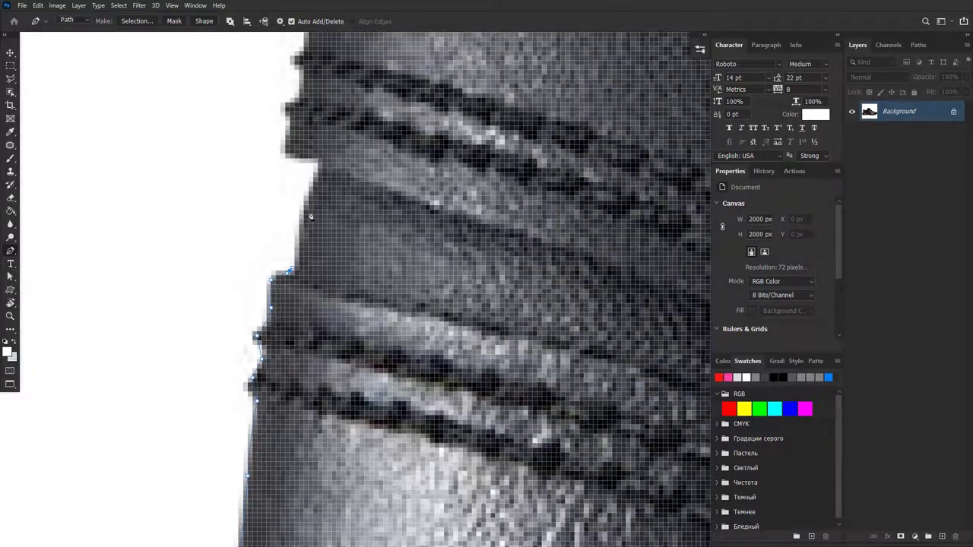
pyautogui.scroll(1, 319, 182)
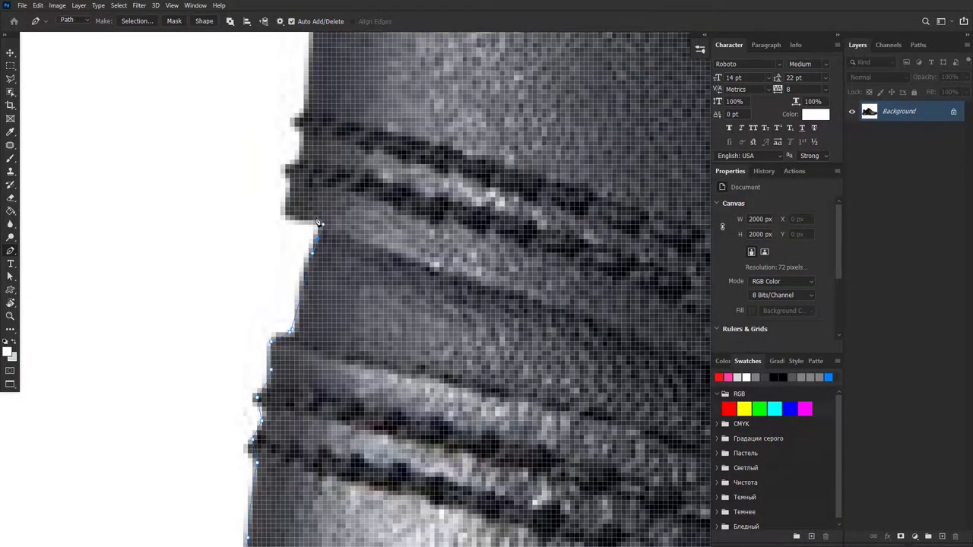
pyautogui.scroll(3, 319, 224)
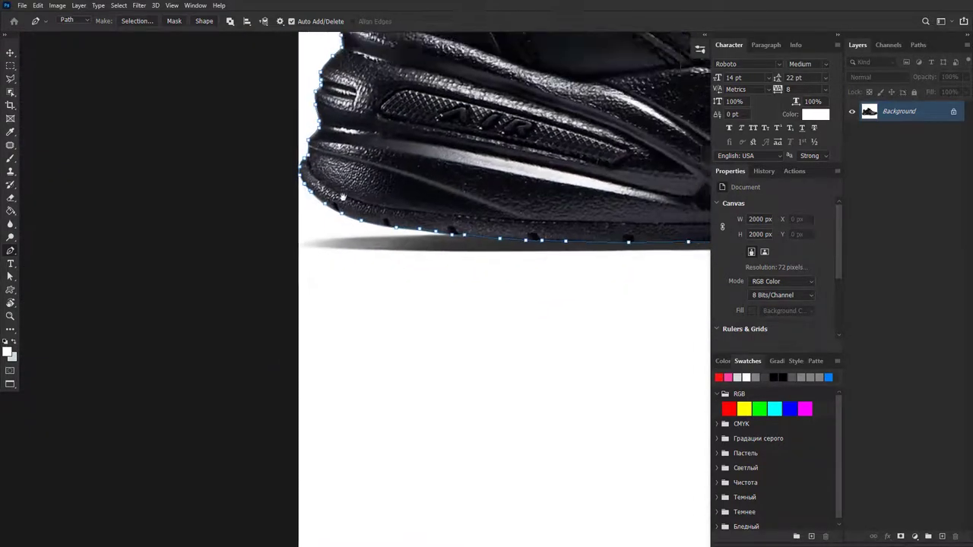
# Save the Work Path as a permanent path named Krasofka
pyautogui.scroll(-2, 289, 218)
pyautogui.scroll(-2, 319, 216)
pyautogui.scroll(-2, 342, 216)
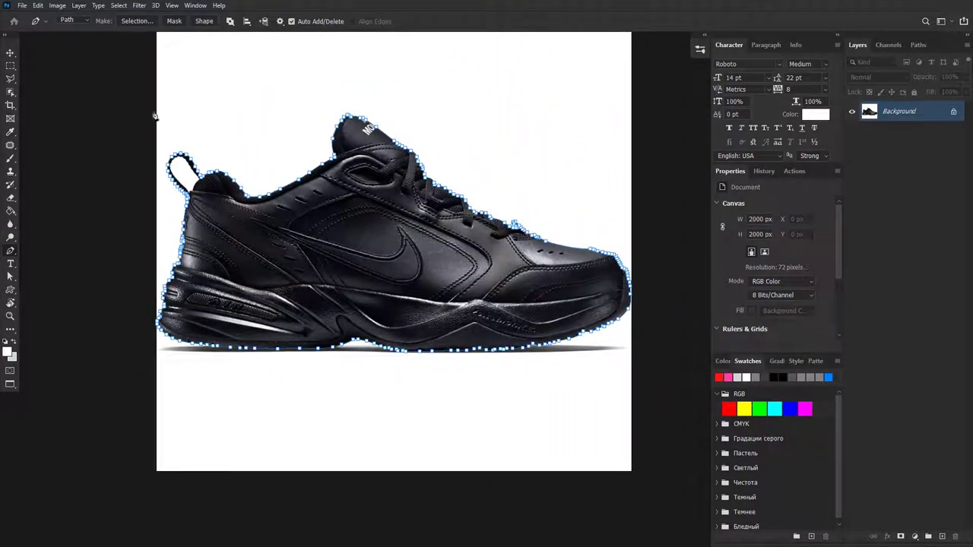
pyautogui.scroll(2, 501, 215)
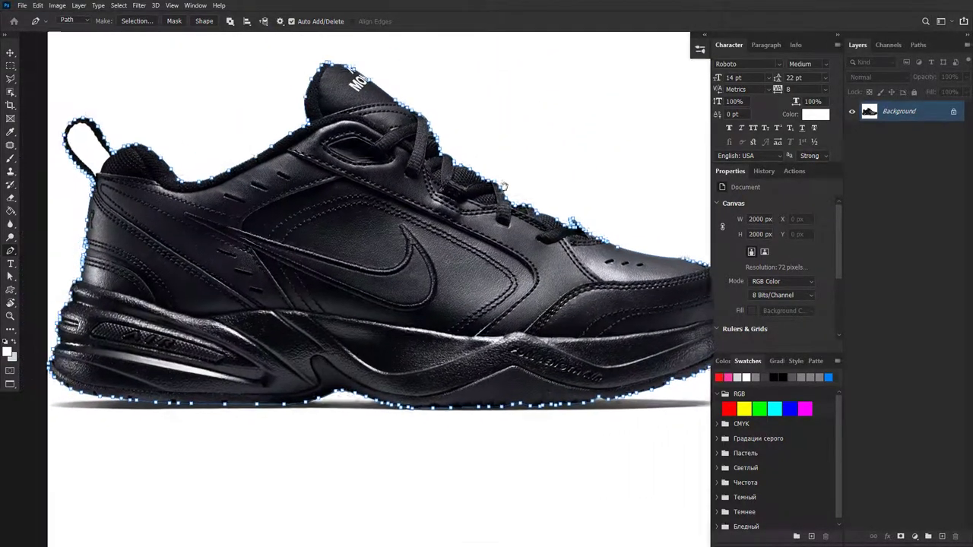
pyautogui.scroll(1, 471, 206)
pyautogui.scroll(-2, 449, 198)
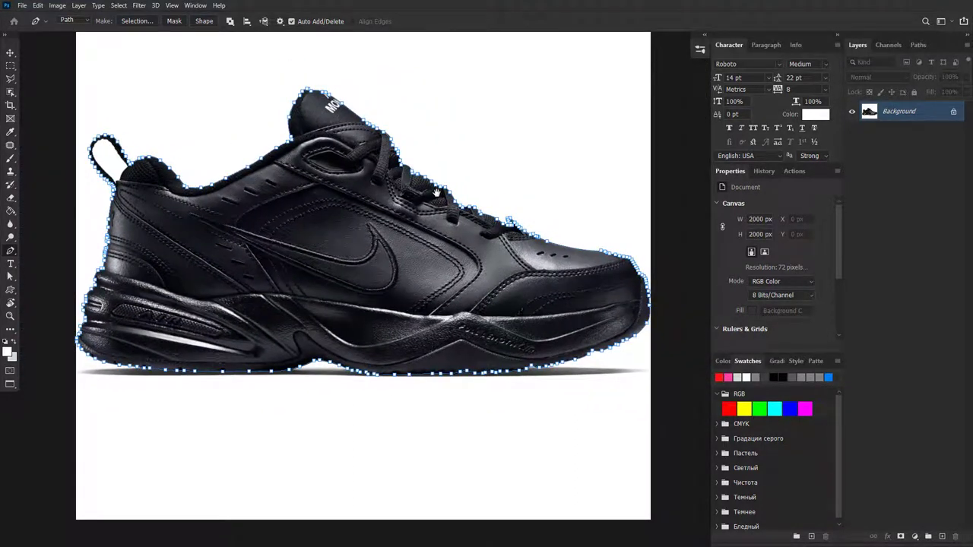
pyautogui.click(924, 45)
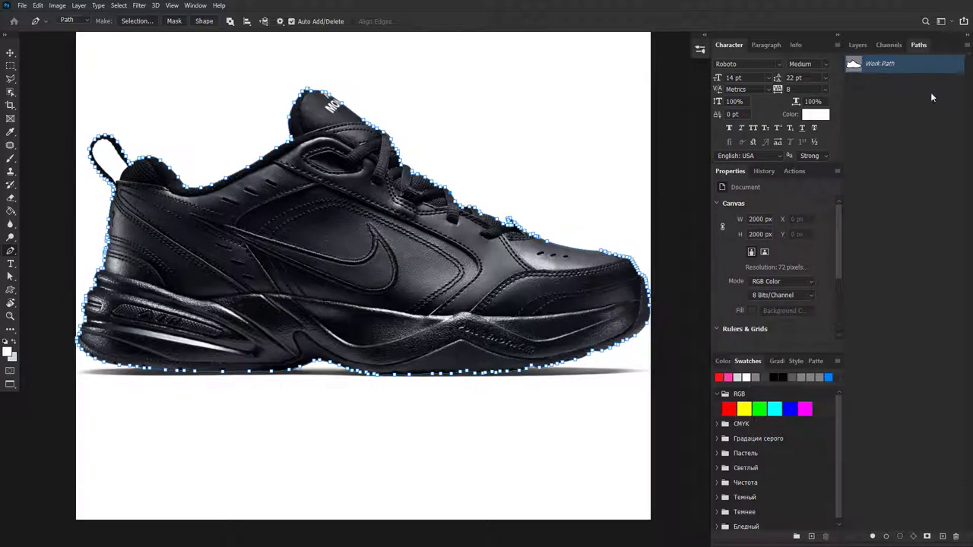
pyautogui.doubleClick(880, 64)
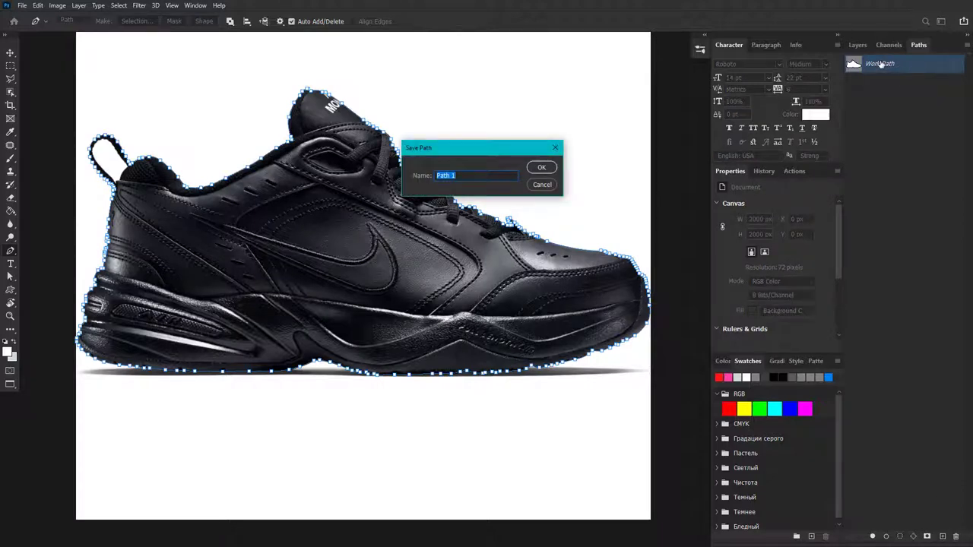
pyautogui.write('ka')
pyautogui.press('Return')
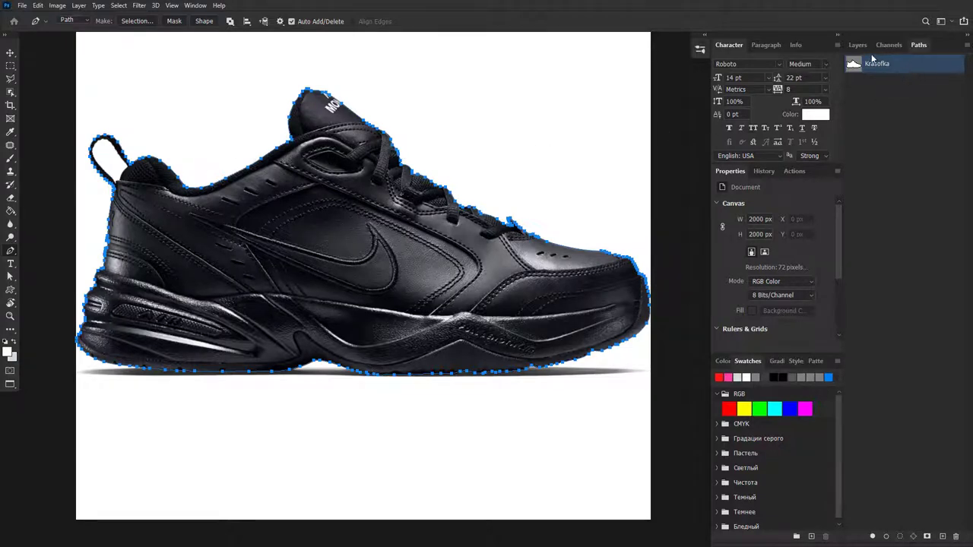
# Return to the Layers list after checking the paths list again
pyautogui.click(857, 46)
pyautogui.click(920, 45)
pyautogui.click(854, 45)
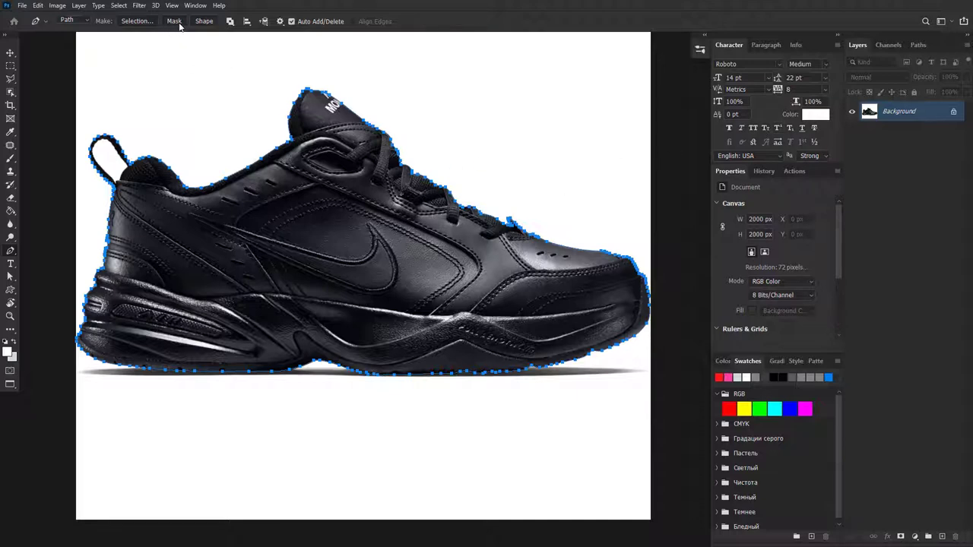
# Turn the Krasofka path into a selection and mask Layer 0 down to the shoe
pyautogui.click(139, 21)
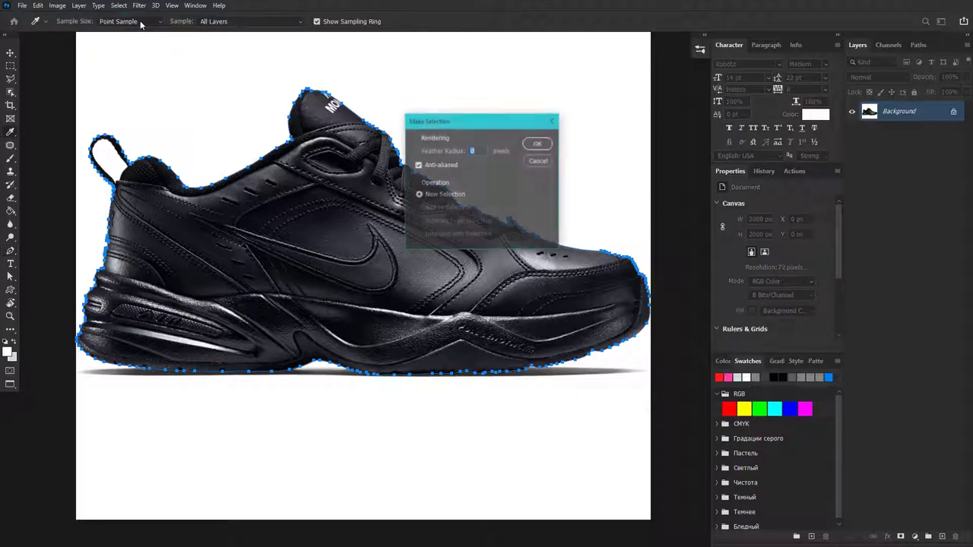
pyautogui.click(536, 143)
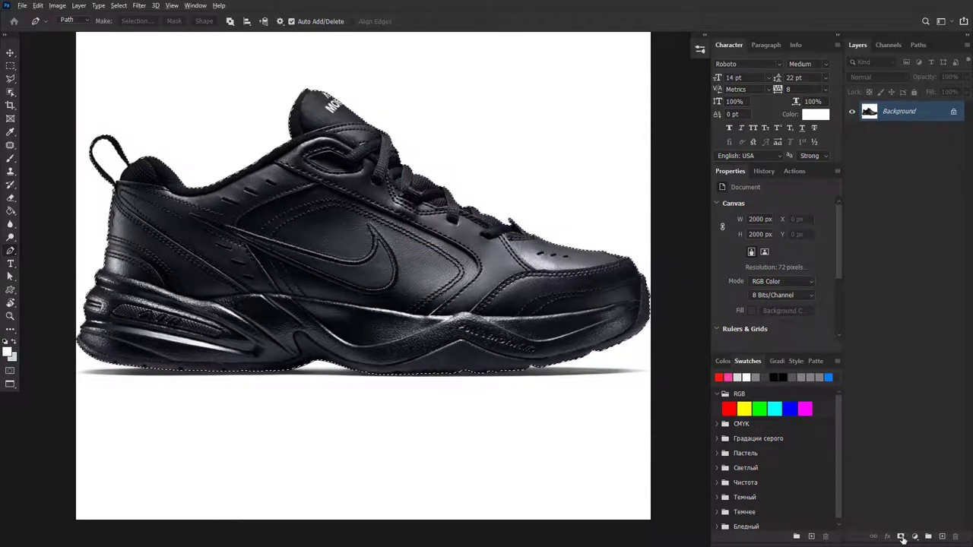
pyautogui.click(901, 538)
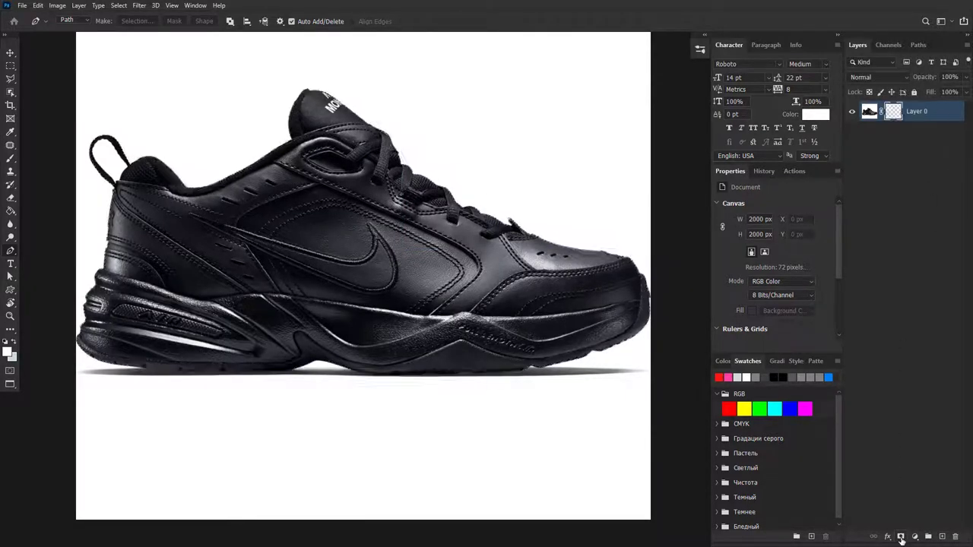
pyautogui.click(900, 538)
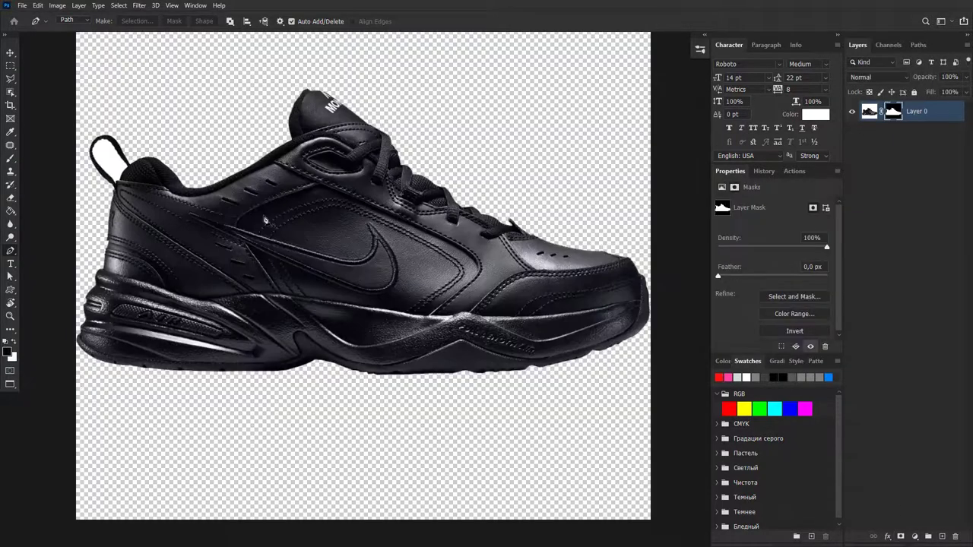
pyautogui.press('v')
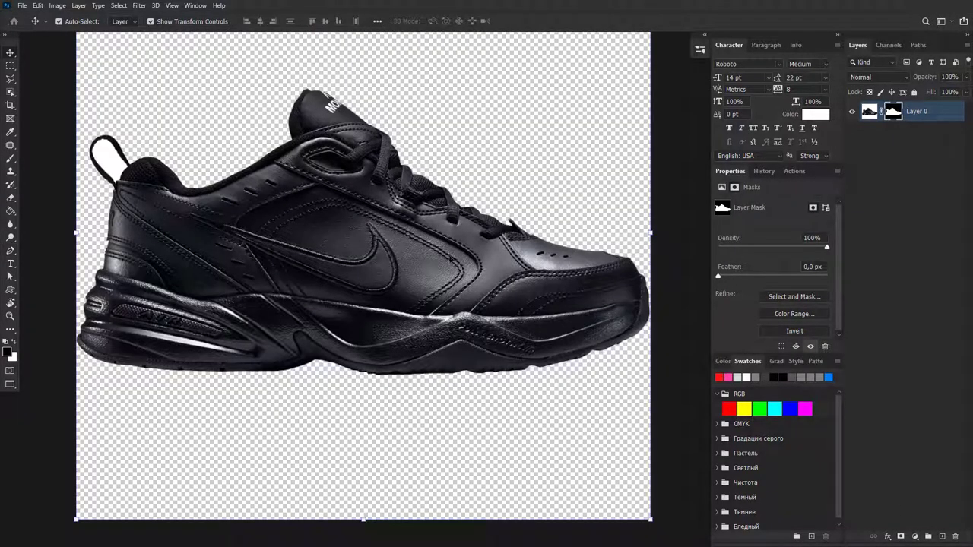
pyautogui.scroll(5, 545, 374)
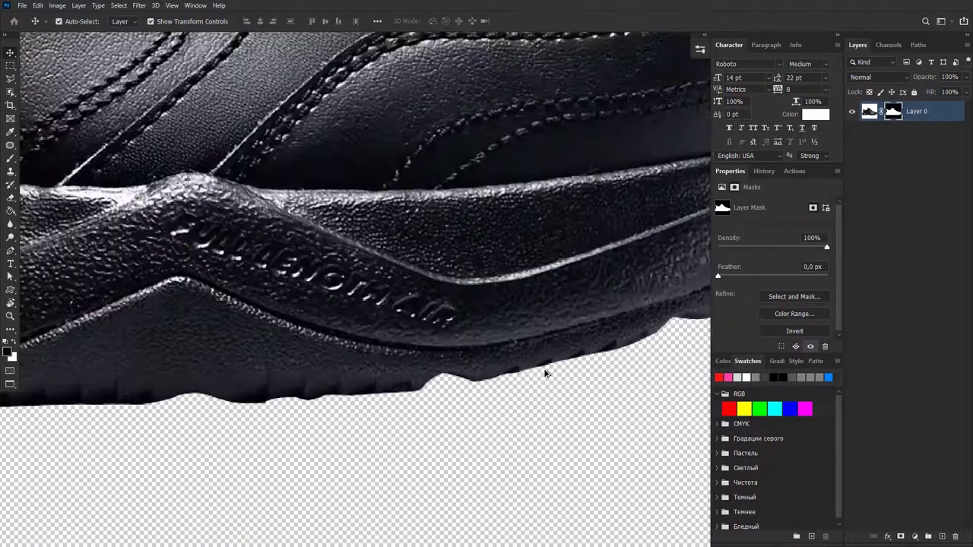
pyautogui.scroll(3, 334, 404)
pyautogui.scroll(2, 320, 397)
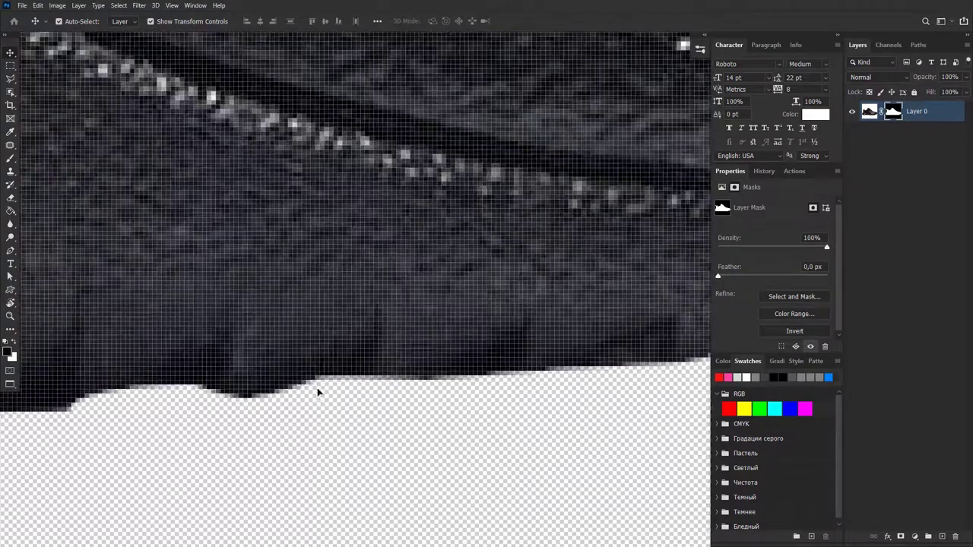
pyautogui.scroll(-2, 319, 397)
pyautogui.scroll(2, 319, 397)
pyautogui.scroll(-2, 298, 391)
pyautogui.scroll(-1, 289, 380)
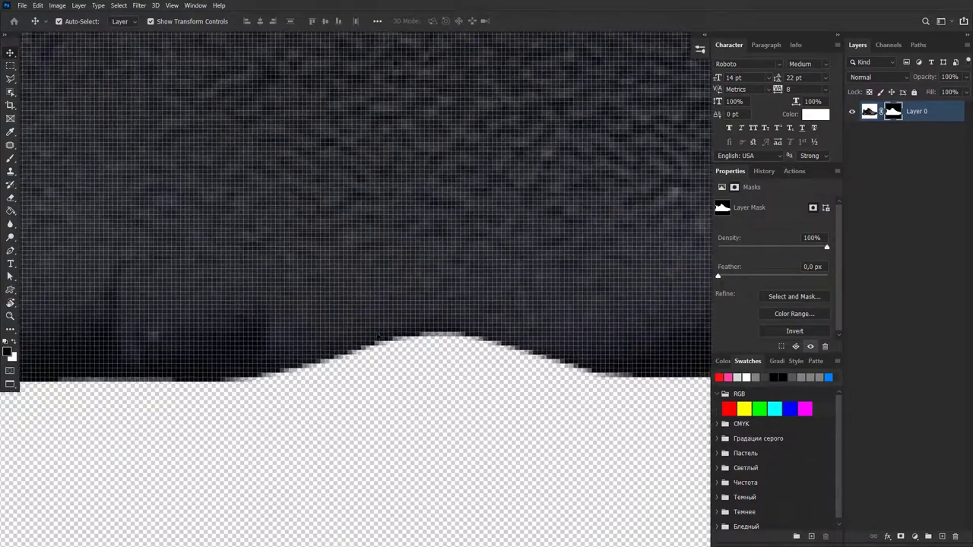
pyautogui.scroll(-1, 274, 357)
pyautogui.scroll(-1, 259, 340)
pyautogui.scroll(-2, 259, 340)
pyautogui.scroll(-2, 304, 319)
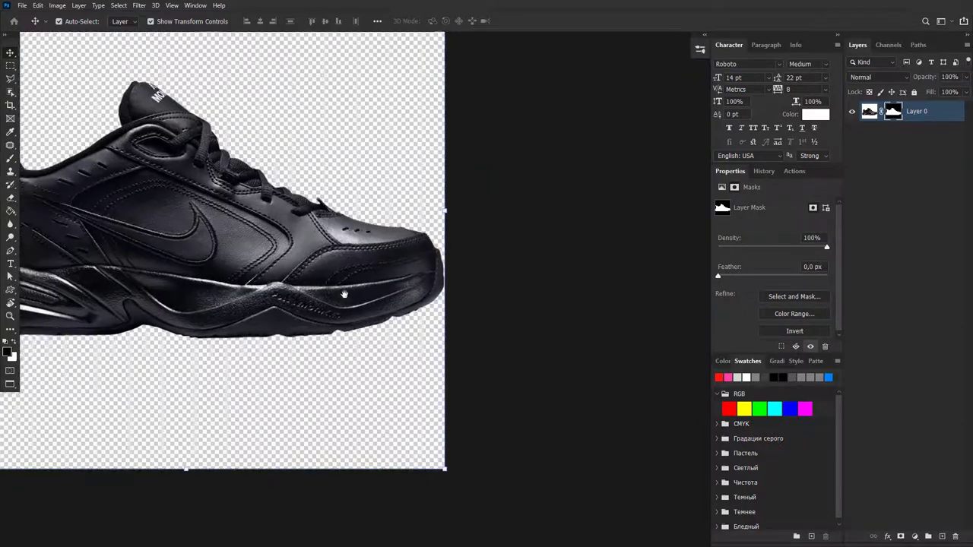
pyautogui.scroll(-2, 347, 304)
pyautogui.moveTo(352, 322)
pyautogui.mouseDown()
pyautogui.moveTo(347, 310)
pyautogui.moveTo(322, 306)
pyautogui.mouseUp()
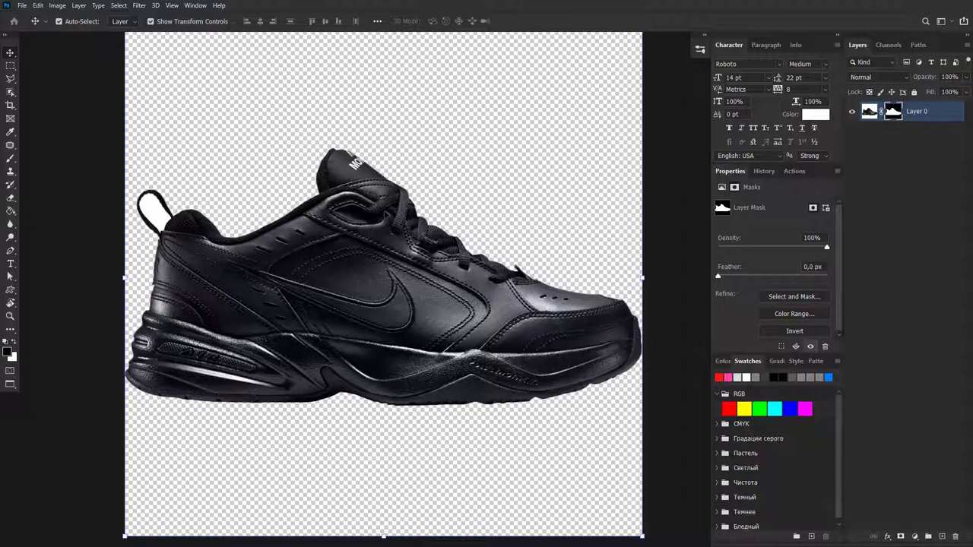
pyautogui.scroll(3, 172, 199)
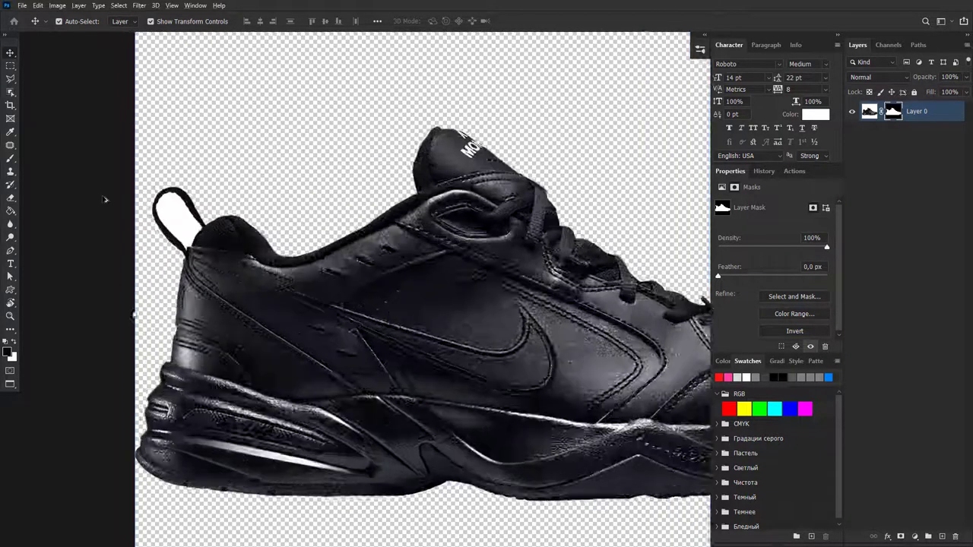
pyautogui.scroll(2, 174, 211)
pyautogui.scroll(2, 174, 210)
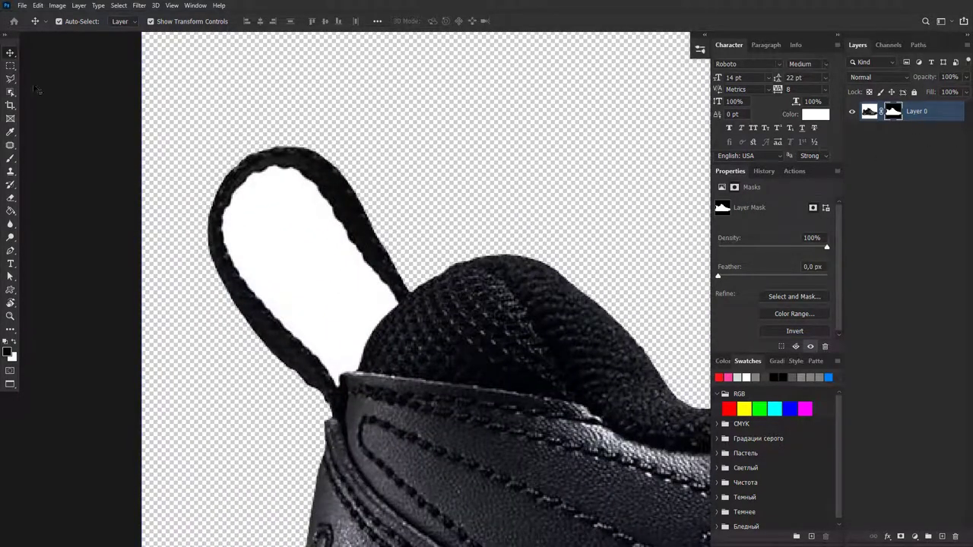
# Quick-select the white patch inside the heel pull tab
pyautogui.rightClick(11, 92)
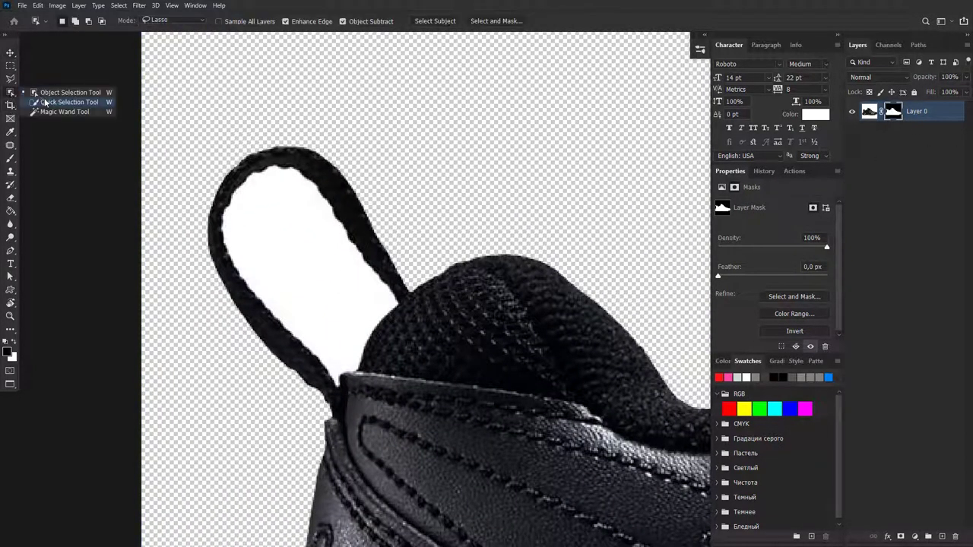
pyautogui.click(46, 102)
pyautogui.click(304, 274)
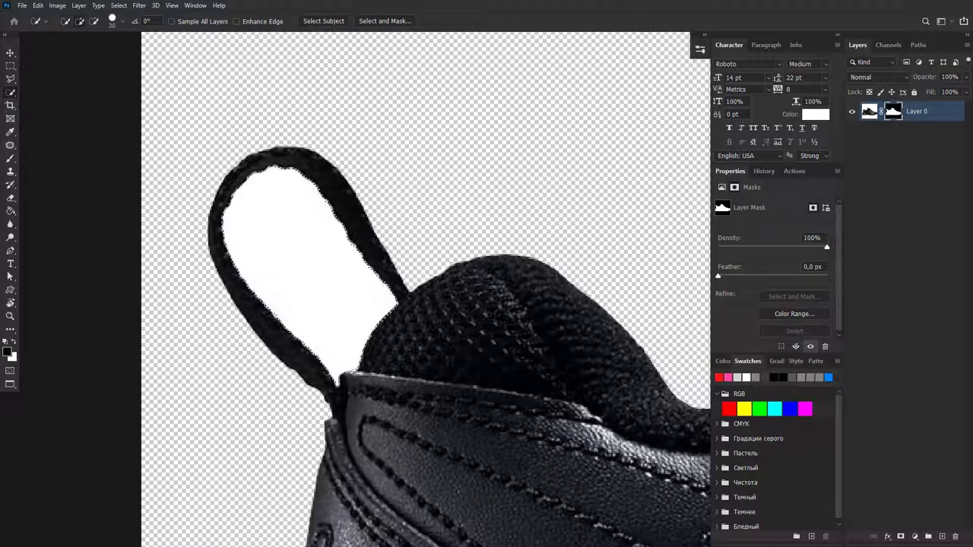
# Paint out the pull tab's white on the mask with a size-70 brush, then zoom out
pyautogui.press('b')
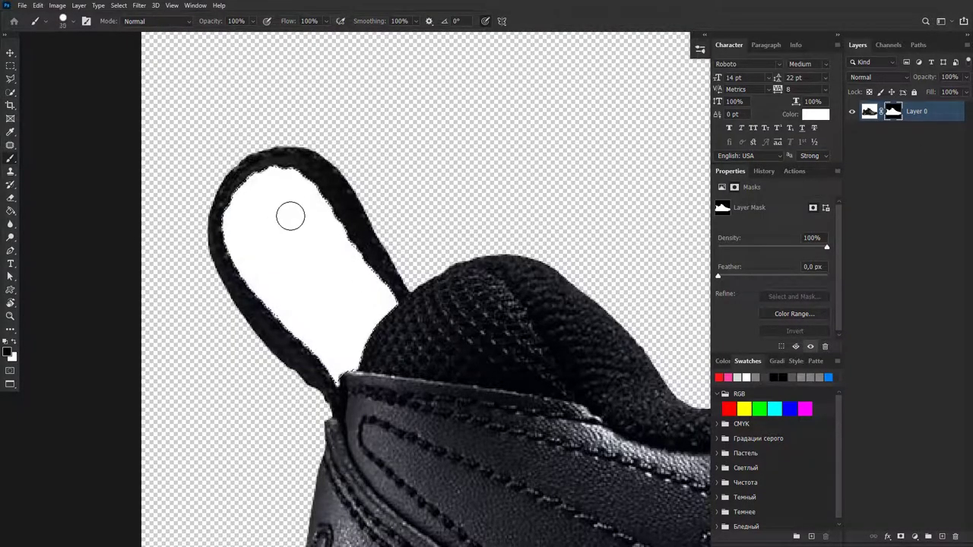
pyautogui.press(']')
pyautogui.press(']')
pyautogui.press(']')
pyautogui.click(275, 205)
pyautogui.moveTo(269, 288)
pyautogui.mouseDown()
pyautogui.moveTo(282, 260)
pyautogui.moveTo(347, 347)
pyautogui.moveTo(304, 218)
pyautogui.moveTo(332, 348)
pyautogui.moveTo(250, 190)
pyautogui.moveTo(321, 322)
pyautogui.moveTo(377, 237)
pyautogui.mouseUp()
pyautogui.scroll(-3, 372, 235)
pyautogui.scroll(-3, 335, 221)
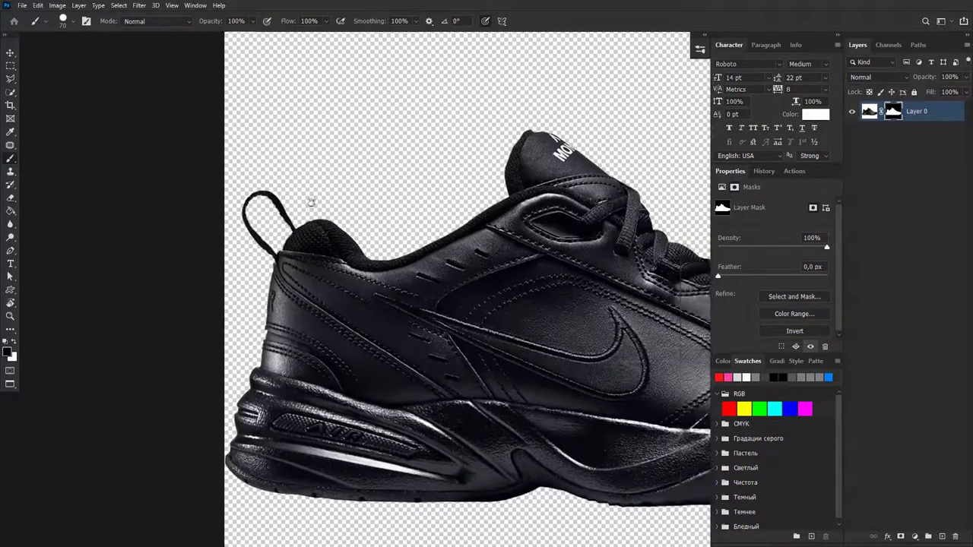
pyautogui.scroll(-2, 311, 202)
pyautogui.scroll(-2, 381, 225)
pyautogui.press('v')
pyautogui.moveTo(382, 224); pyautogui.dragTo(400, 245)
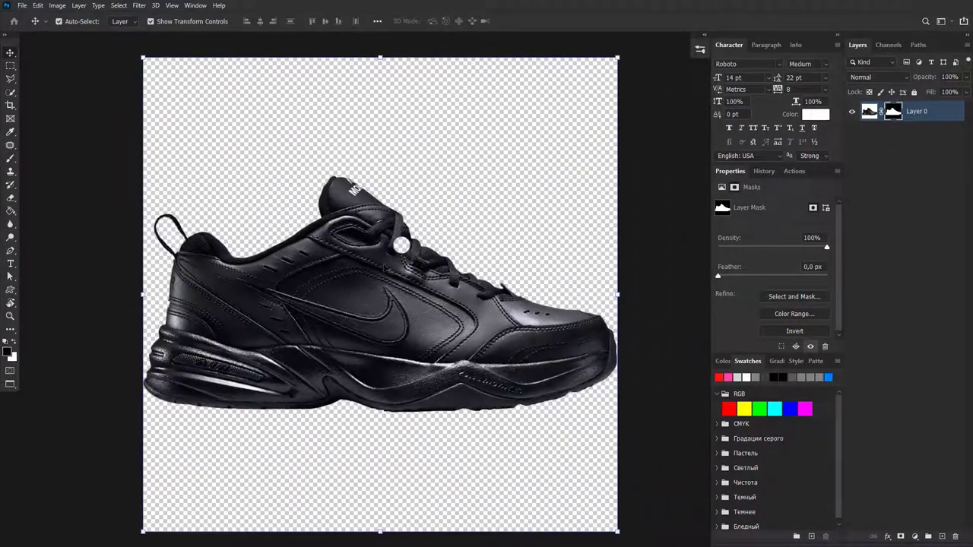
pyautogui.moveTo(374, 275); pyautogui.dragTo(374, 253)
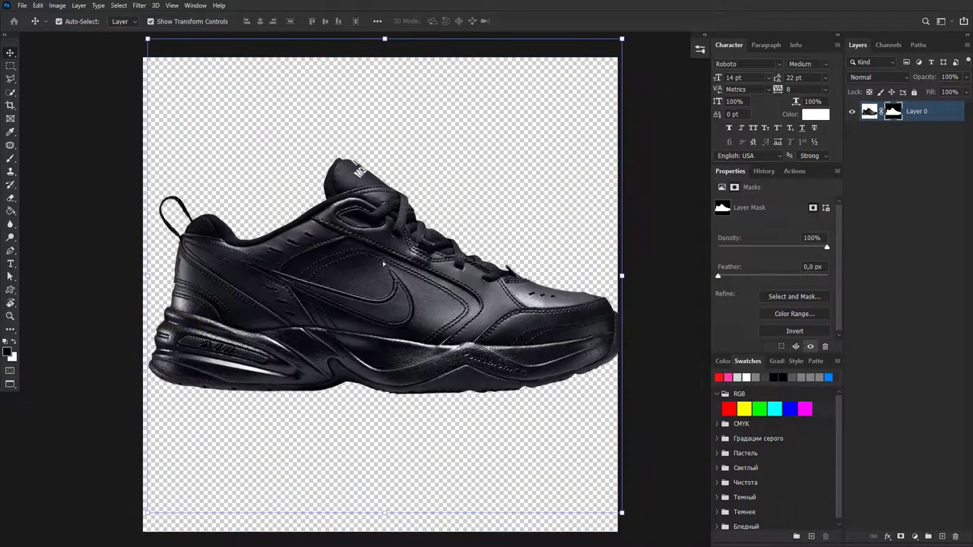
pyautogui.hotkey('ctrl', 'z')
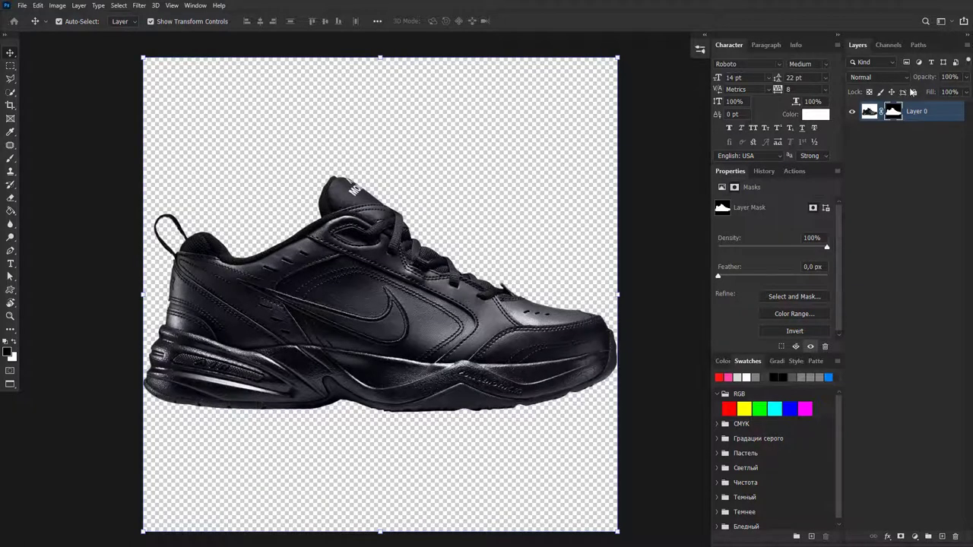
pyautogui.click(595, 199)
pyautogui.press('p')
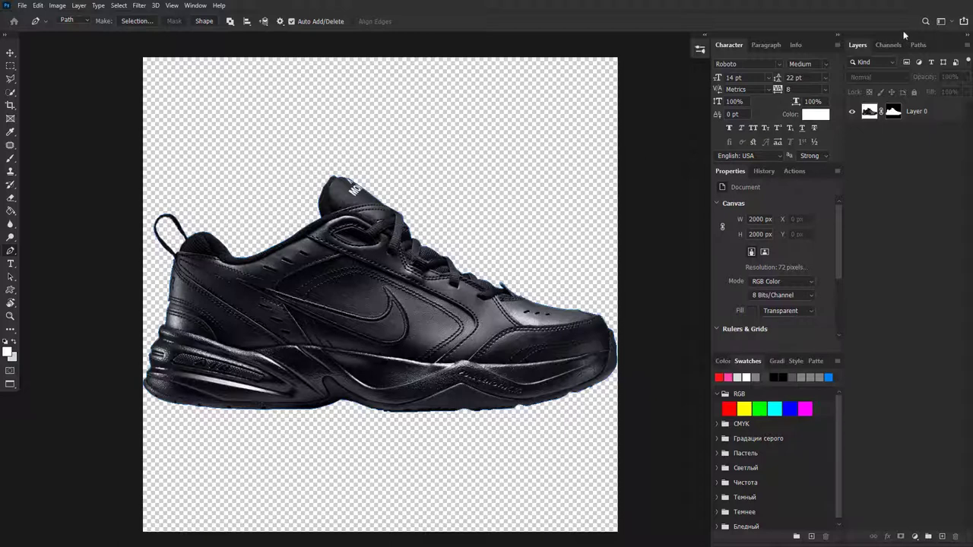
pyautogui.click(919, 45)
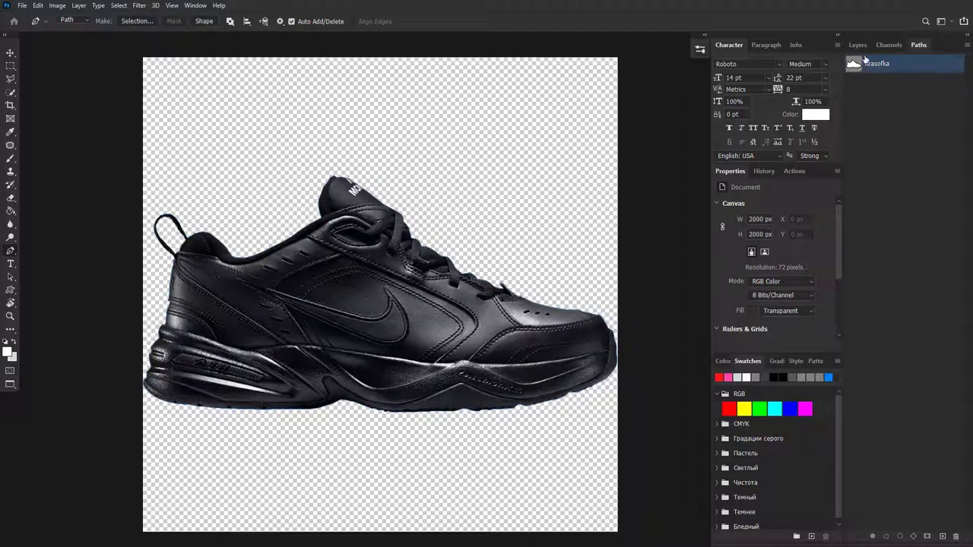
pyautogui.click(859, 45)
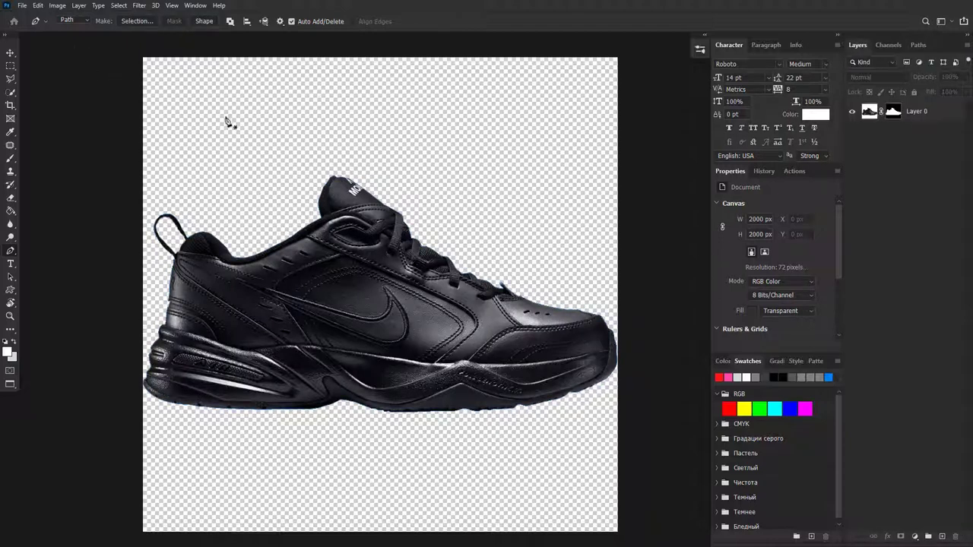
pyautogui.click(204, 20)
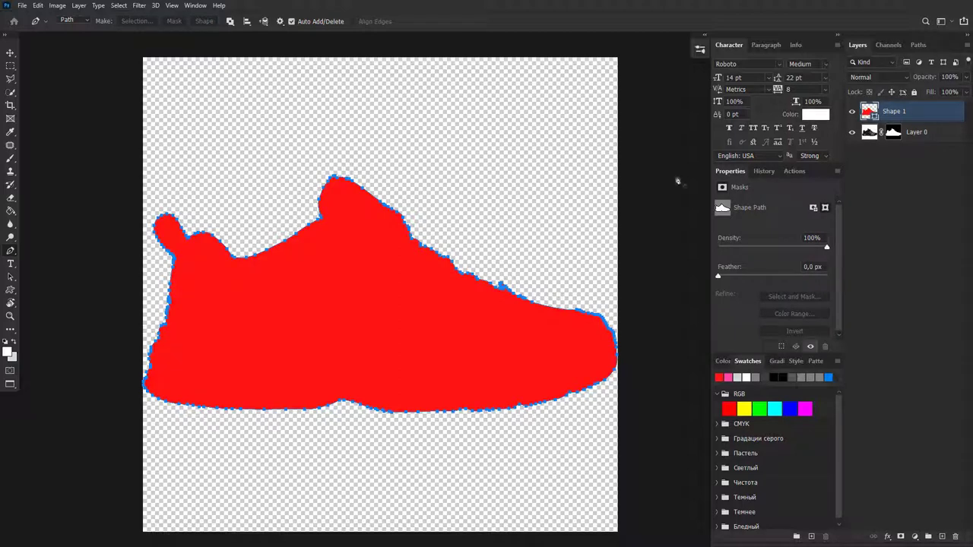
pyautogui.click(919, 46)
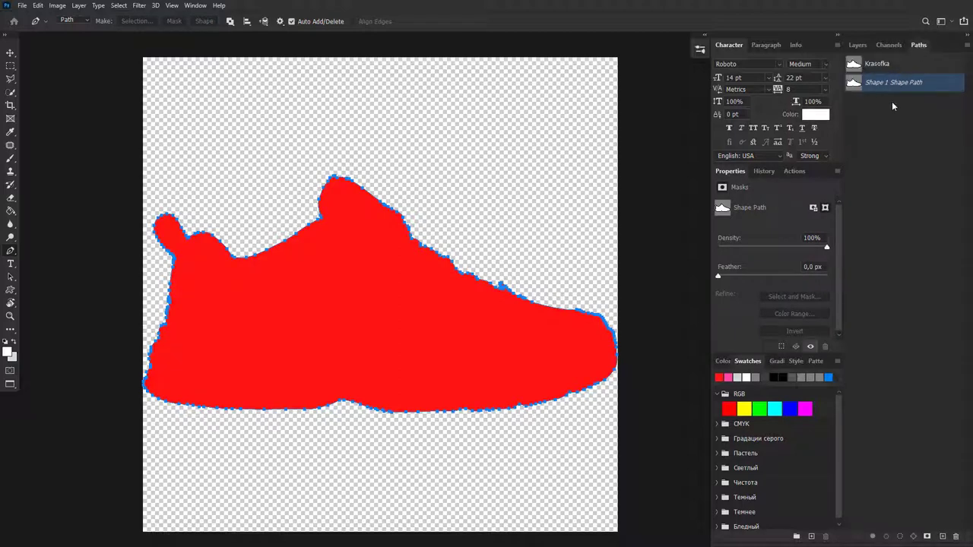
pyautogui.click(853, 46)
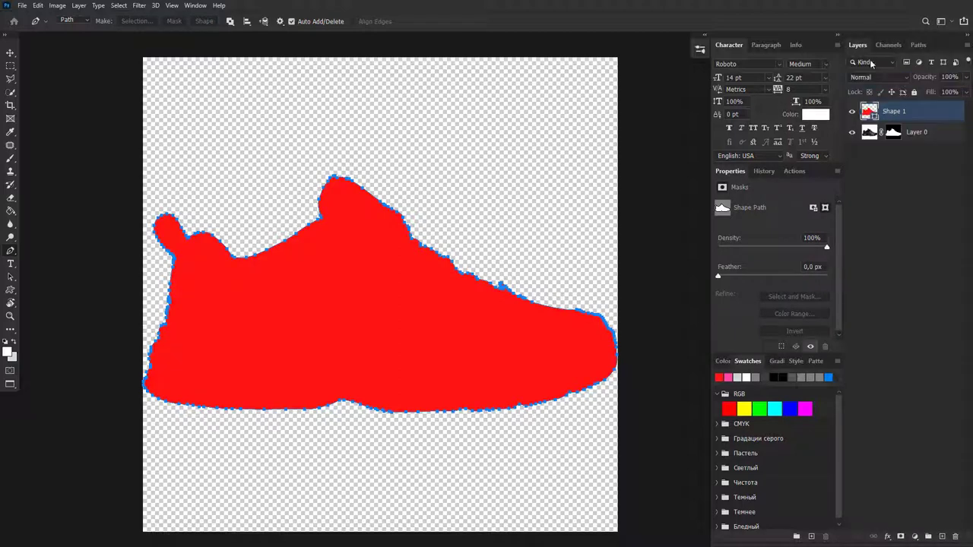
pyautogui.click(918, 45)
pyautogui.click(857, 45)
pyautogui.press('v')
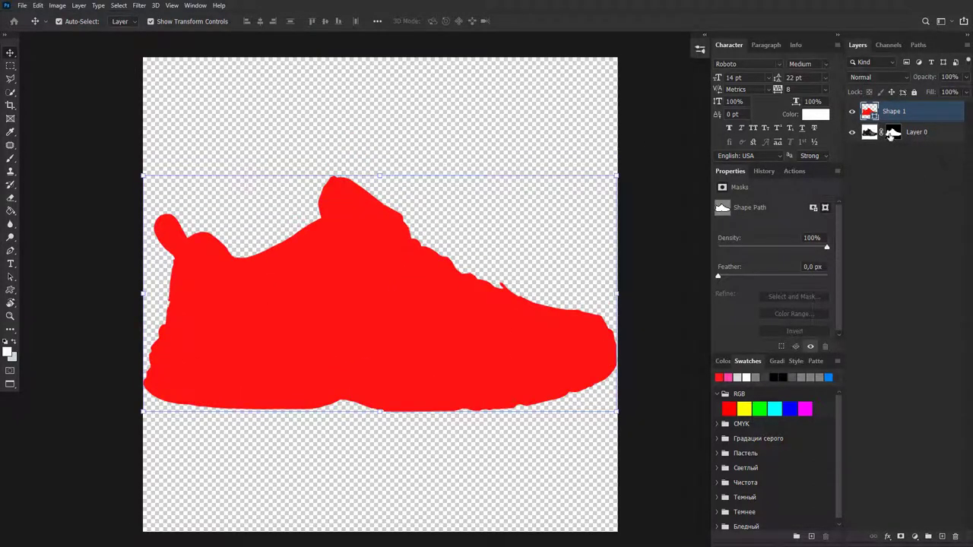
pyautogui.click(890, 135)
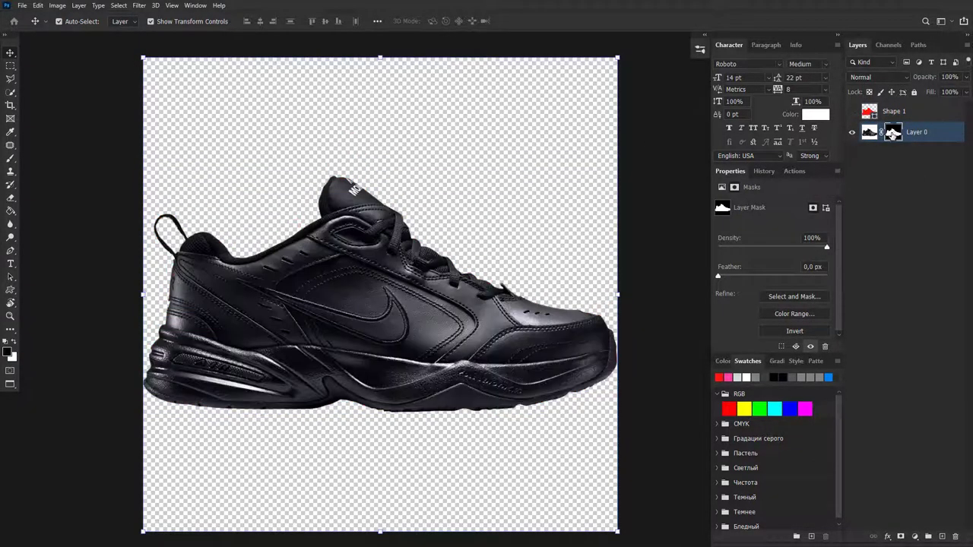
pyautogui.keyDown('shift'); pyautogui.click(893, 134); pyautogui.keyUp('shift')
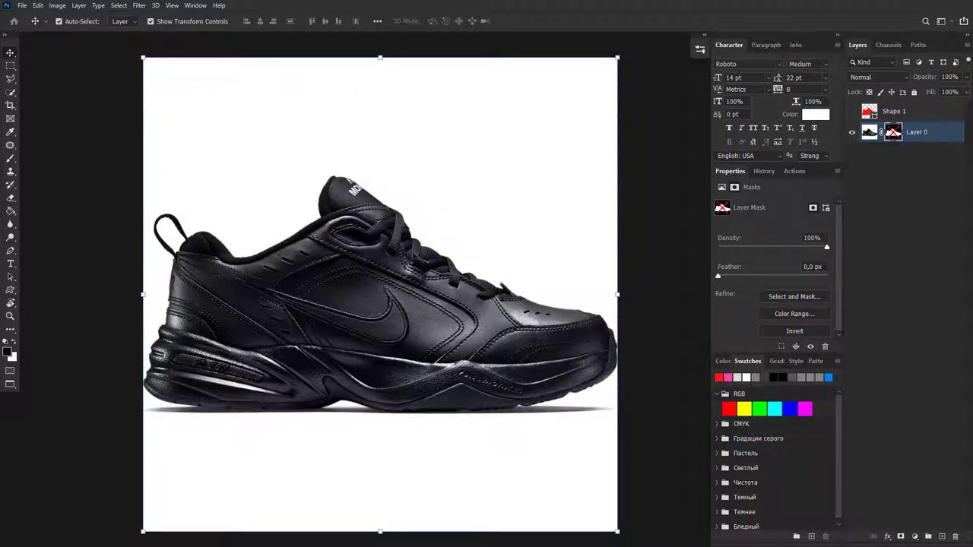
pyautogui.click(896, 112)
pyautogui.click(852, 111)
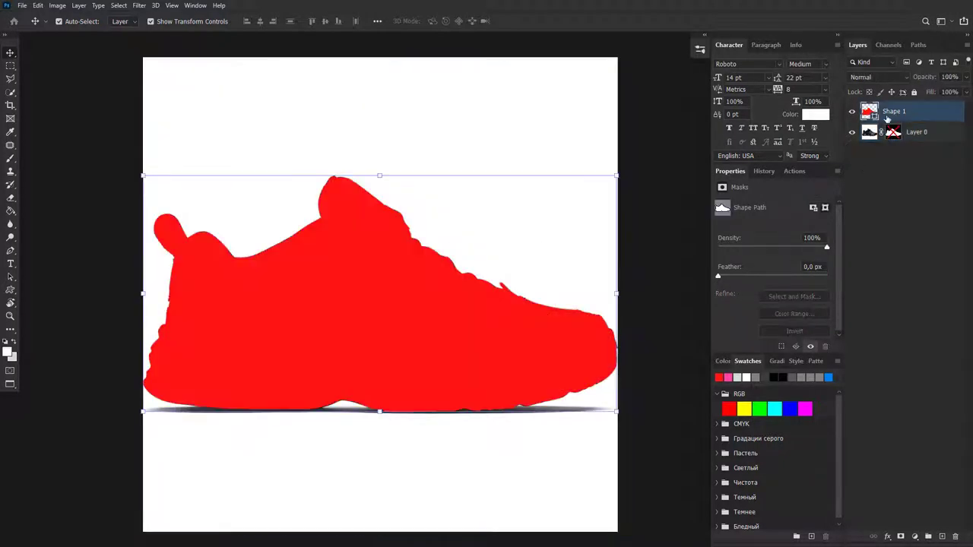
pyautogui.moveTo(369, 327); pyautogui.dragTo(370, 287)
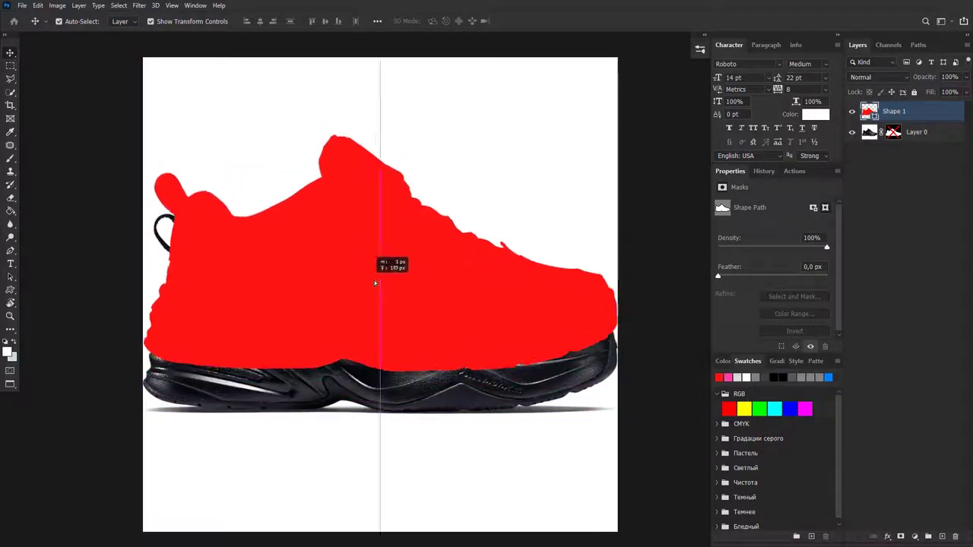
pyautogui.scroll(2, 391, 216)
pyautogui.press('a')
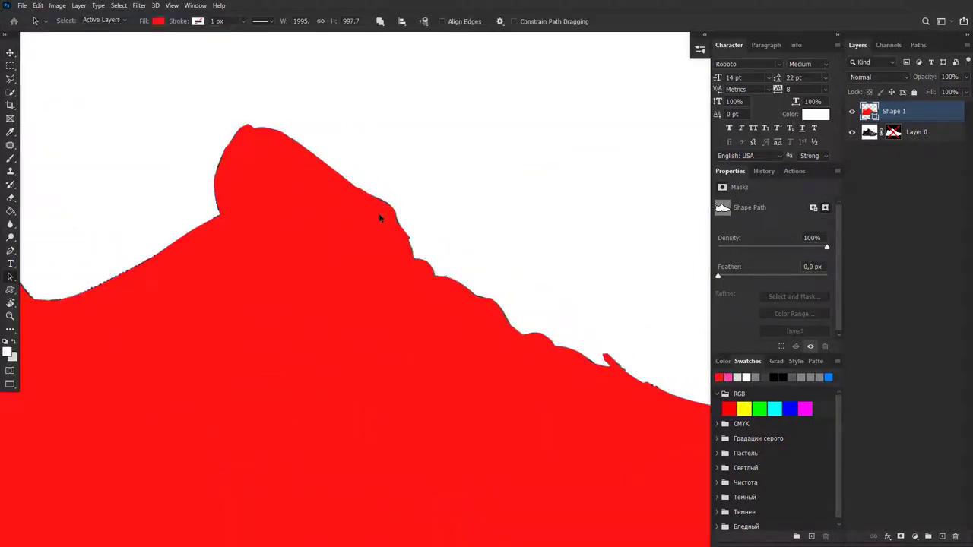
pyautogui.click(285, 206)
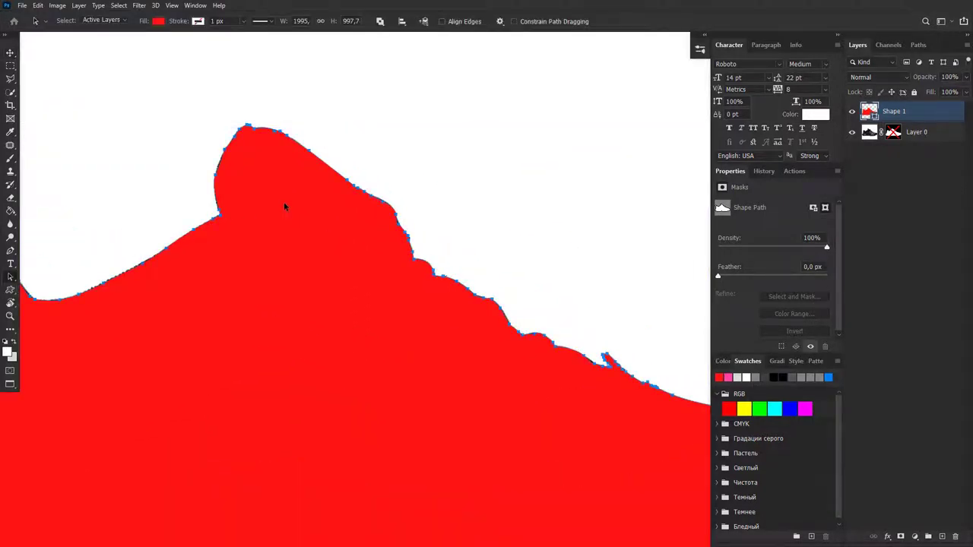
pyautogui.rightClick(11, 281)
pyautogui.click(44, 289)
pyautogui.scroll(2, 283, 146)
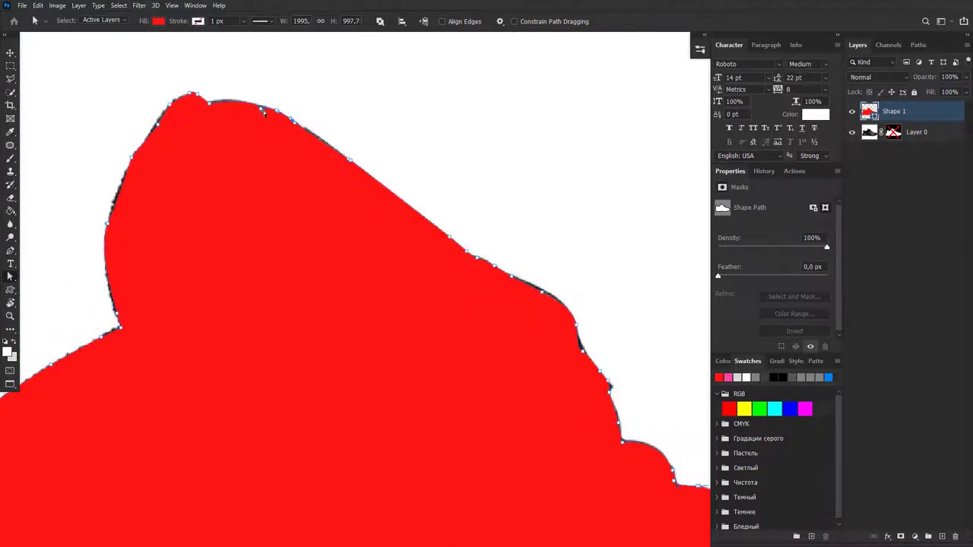
pyautogui.scroll(-2, 361, 174)
pyautogui.scroll(-2, 357, 187)
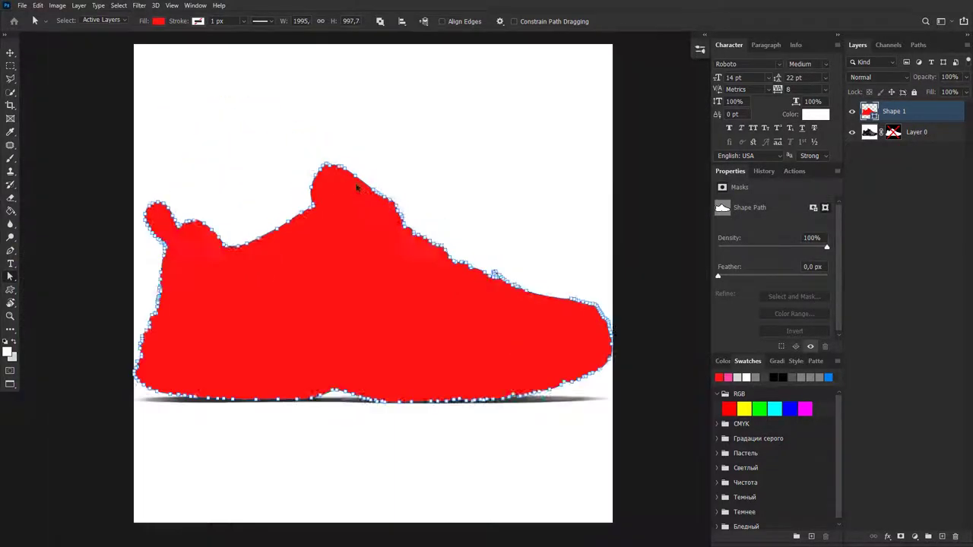
pyautogui.scroll(-1, 357, 187)
pyautogui.press('Delete')
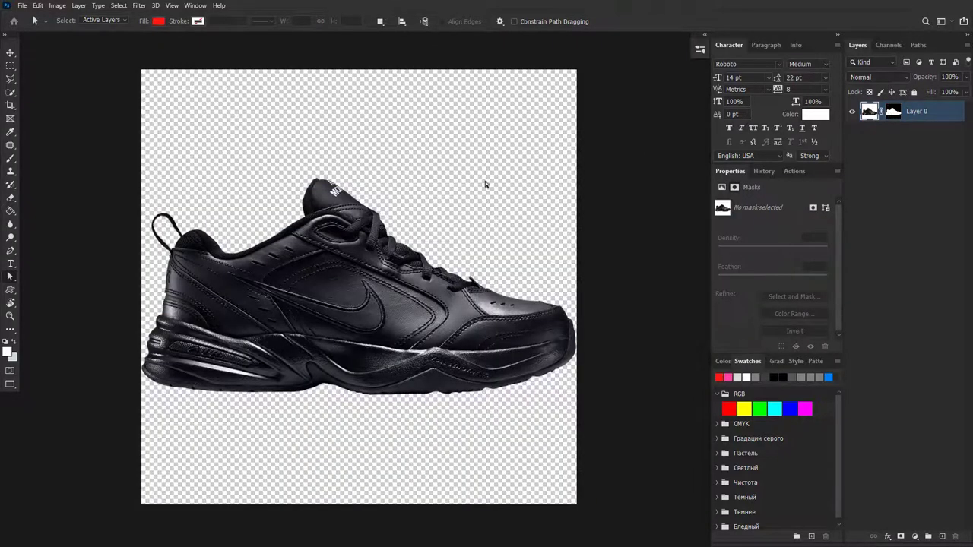
# Switch from the standard Pen to the Freeform Pen tool
pyautogui.press('v')
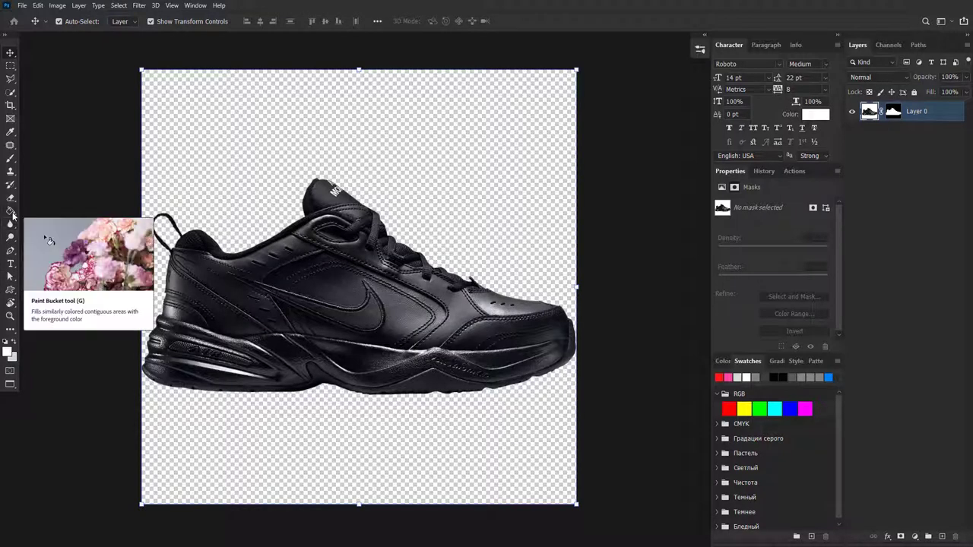
pyautogui.rightClick(10, 250)
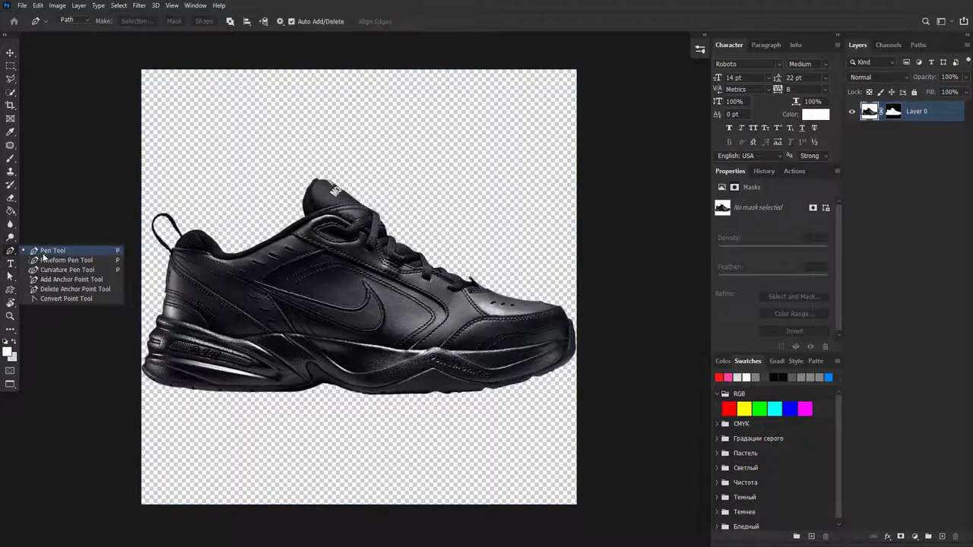
pyautogui.click(47, 254)
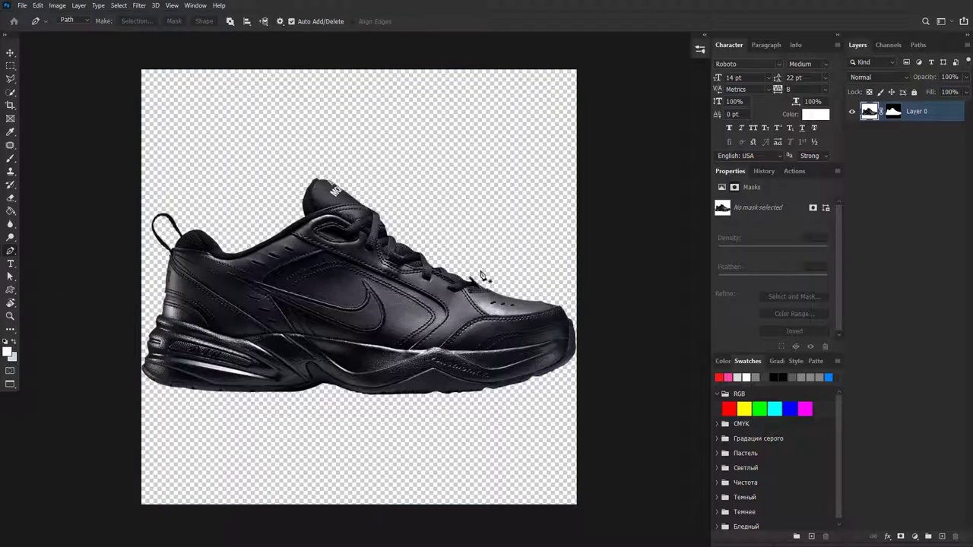
pyautogui.scroll(3, 437, 281)
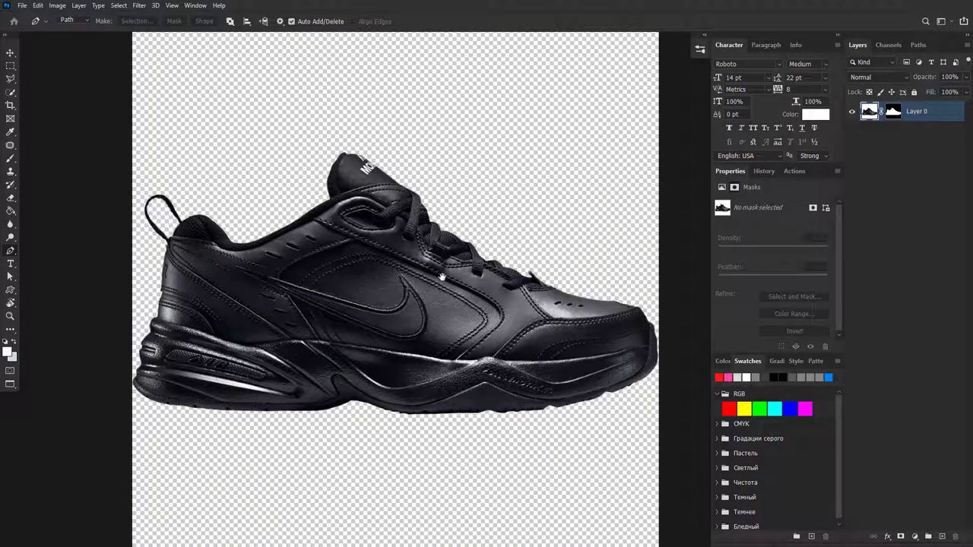
pyautogui.rightClick(10, 253)
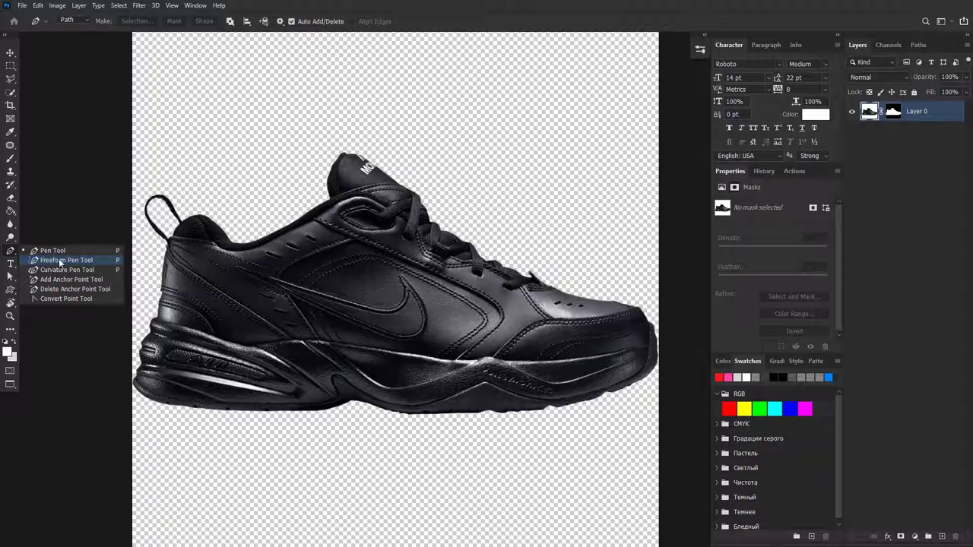
pyautogui.click(60, 261)
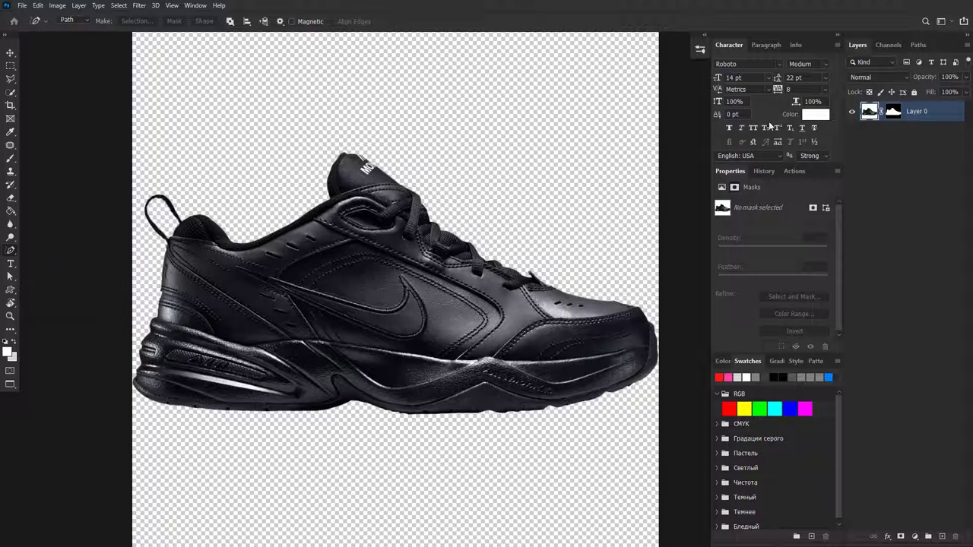
# Delete Layer 0's mask and add a new empty Layer 1 above it
pyautogui.rightClick(893, 111)
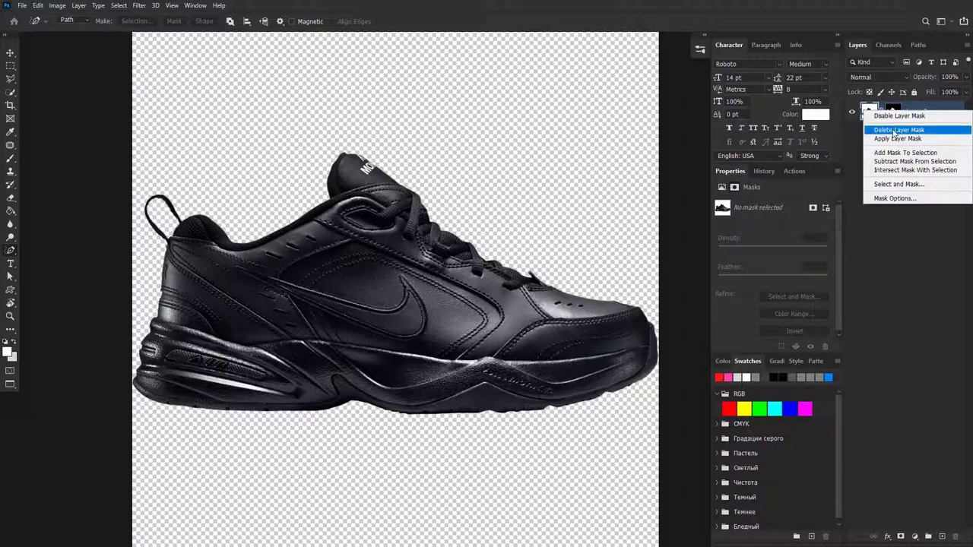
pyautogui.click(897, 128)
pyautogui.rightClick(10, 253)
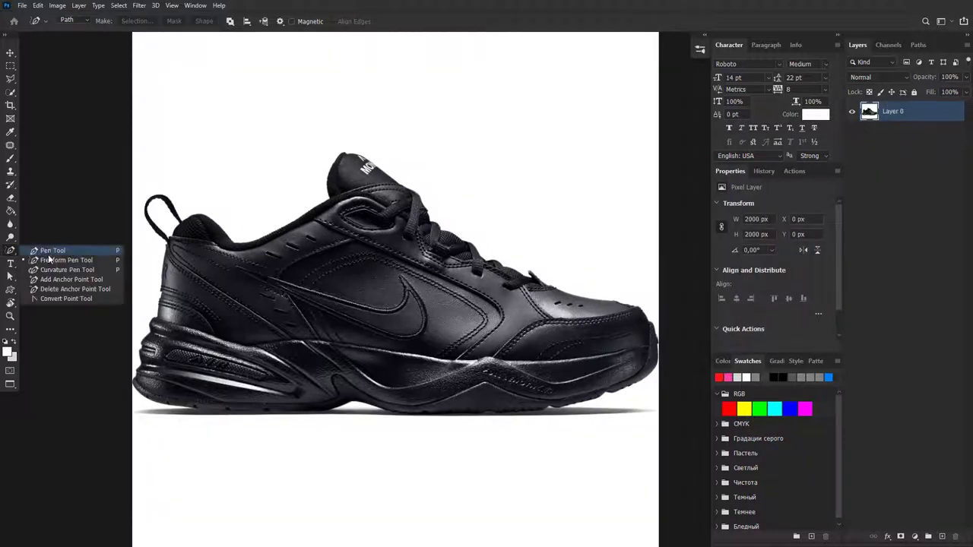
pyautogui.click(49, 261)
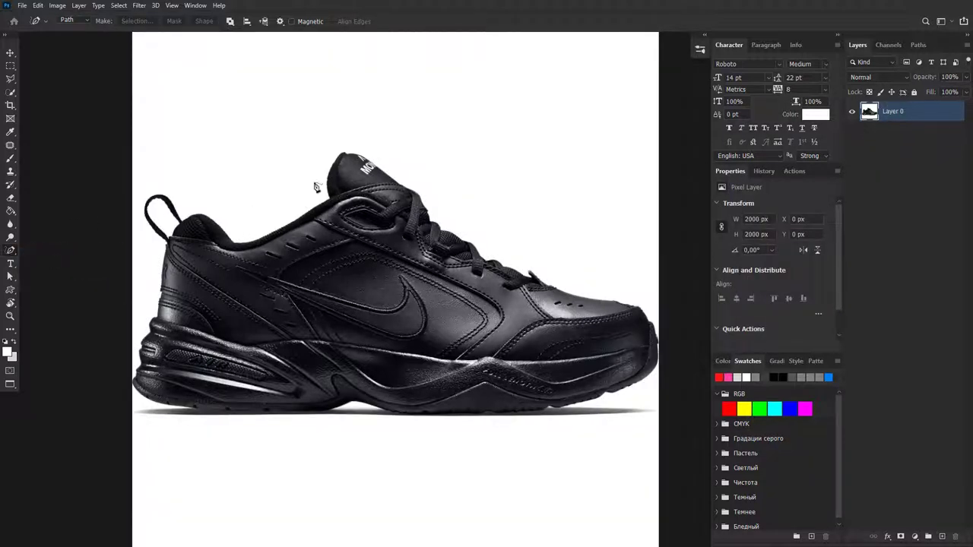
pyautogui.scroll(3, 634, 312)
pyautogui.scroll(2, 630, 304)
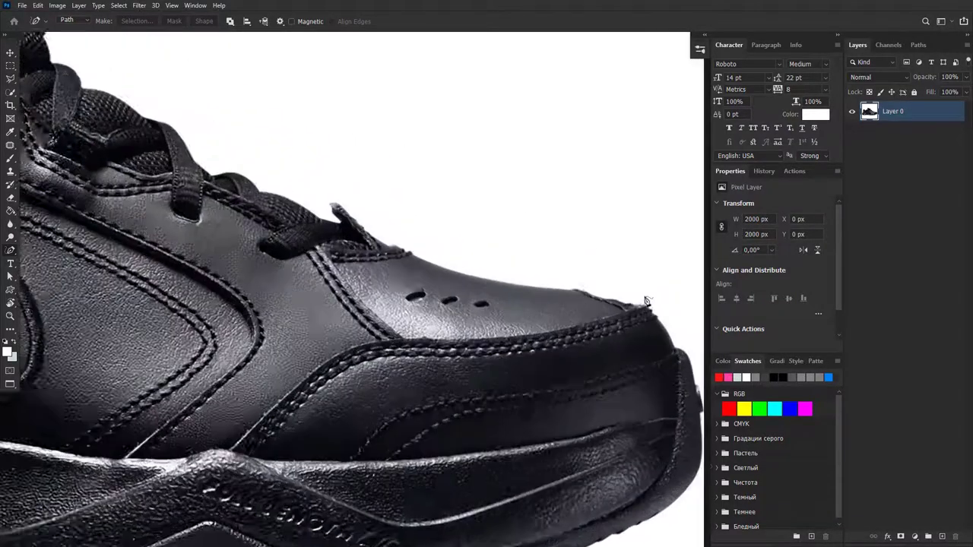
pyautogui.scroll(2, 626, 294)
pyautogui.scroll(-4, 499, 225)
pyautogui.scroll(3, 629, 226)
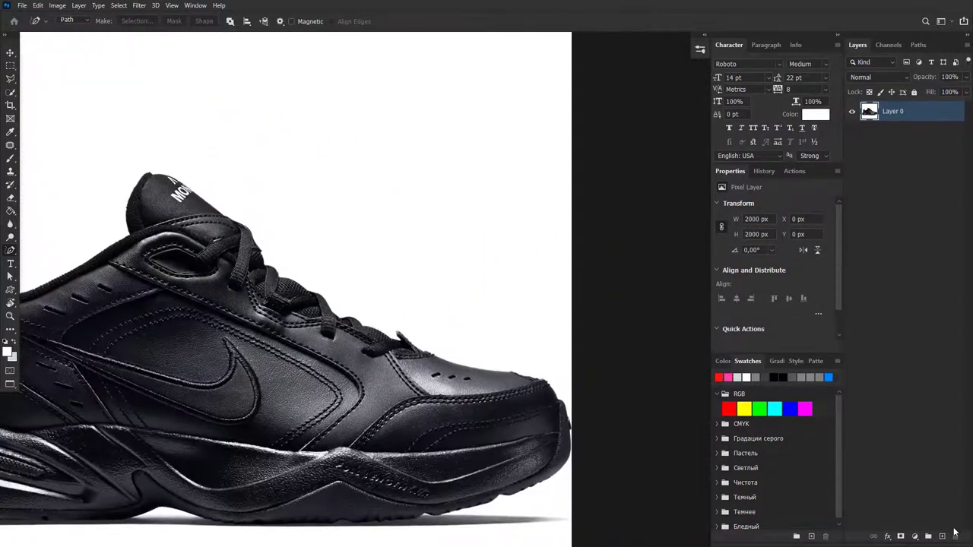
pyautogui.click(942, 537)
# Hide the shoe layer and fill Layer 1 with white using the Paint Bucket
pyautogui.click(851, 133)
pyautogui.scroll(-3, 302, 159)
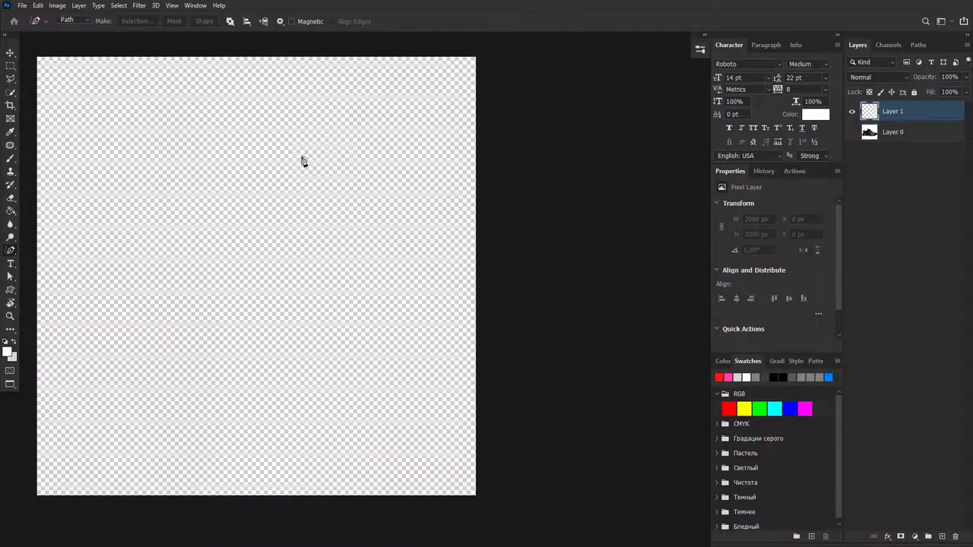
pyautogui.moveTo(302, 159); pyautogui.dragTo(412, 161)
pyautogui.press('g')
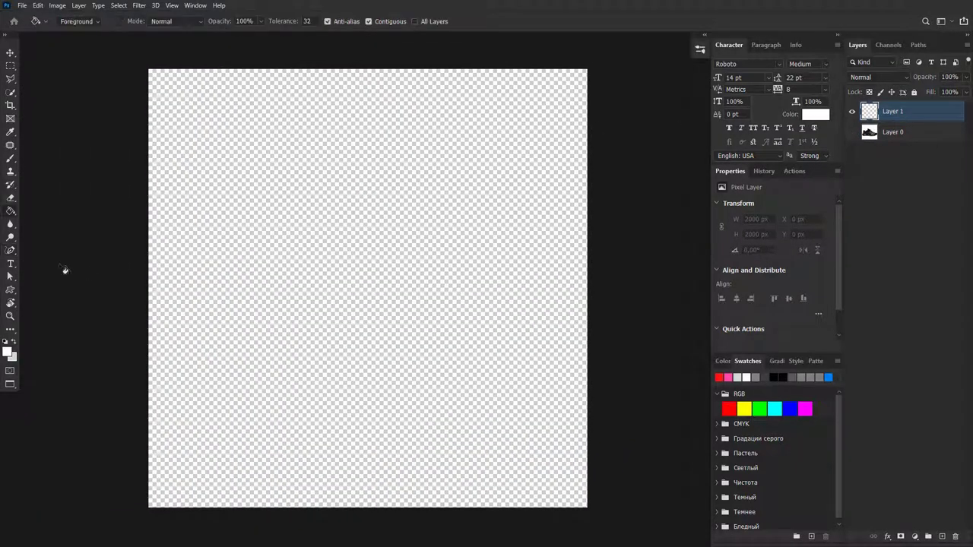
pyautogui.click(367, 246)
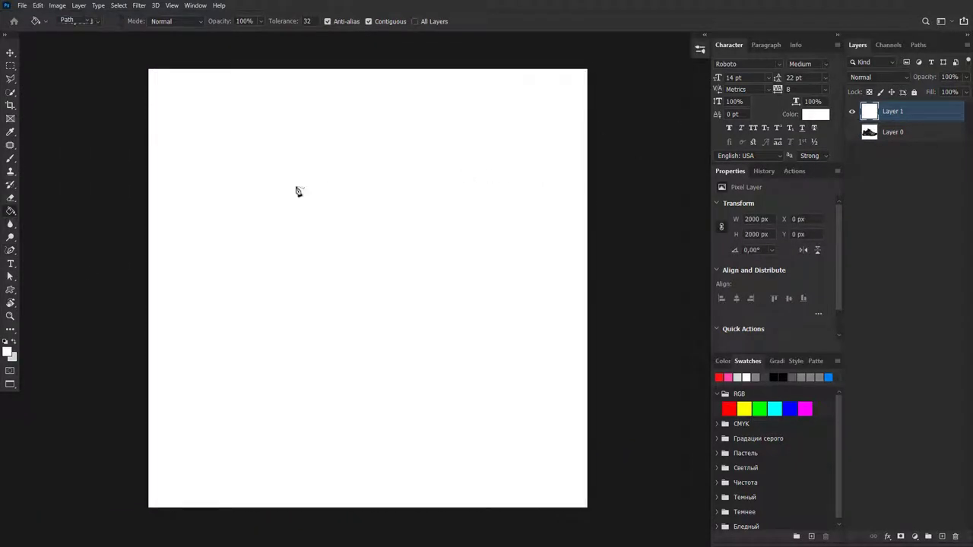
# Sketch a looping test path with the Freeform Pen, then discard it
pyautogui.press('p')
pyautogui.scroll(2, 198, 230)
pyautogui.scroll(-2, 255, 249)
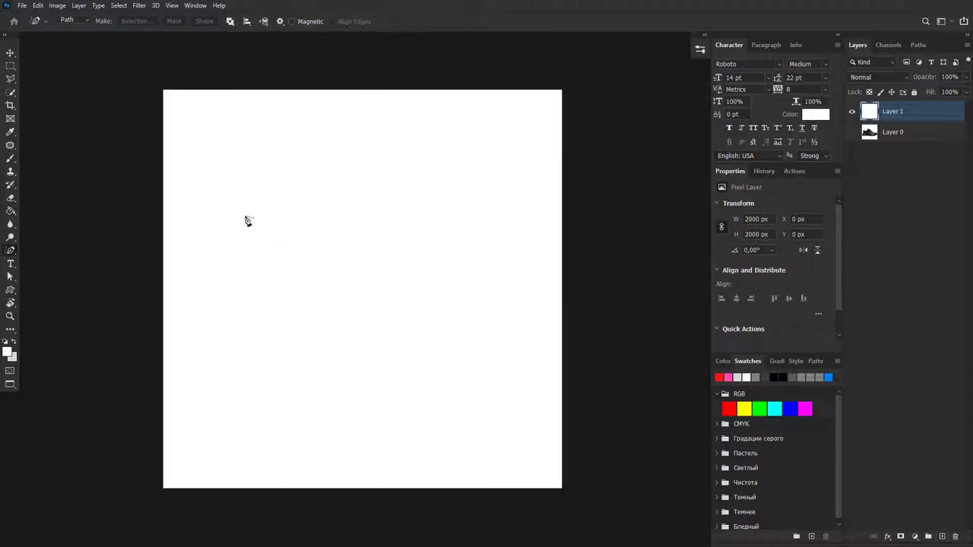
pyautogui.click(10, 92)
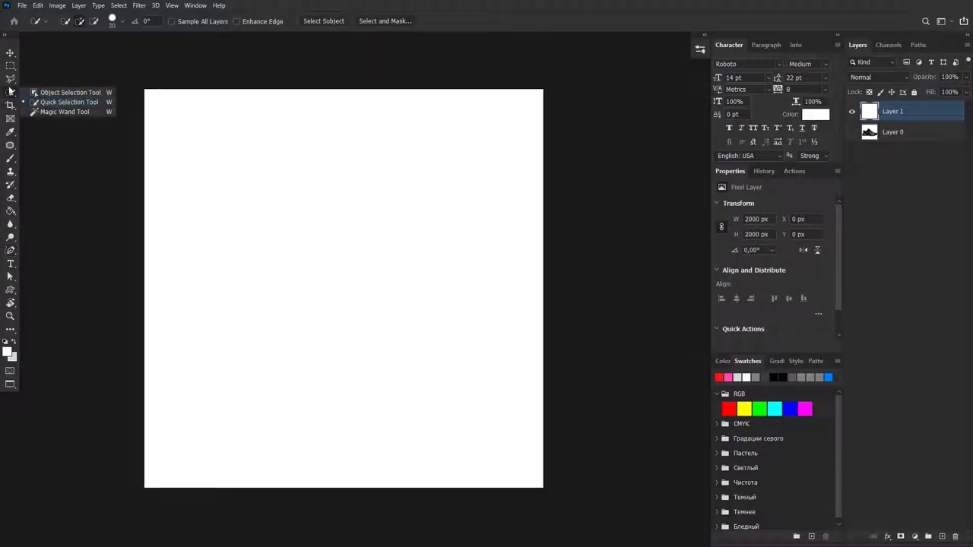
pyautogui.click(10, 78)
pyautogui.click(40, 80)
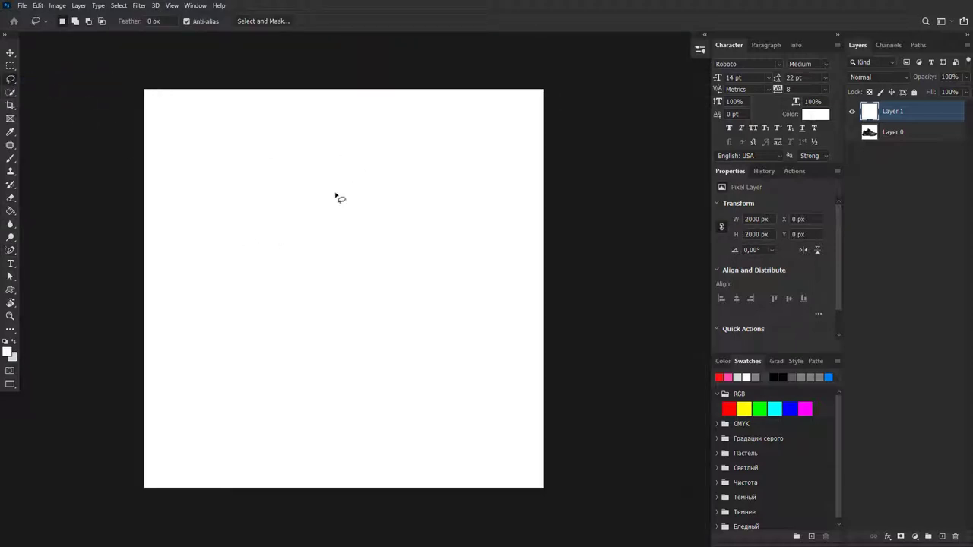
pyautogui.click(10, 250)
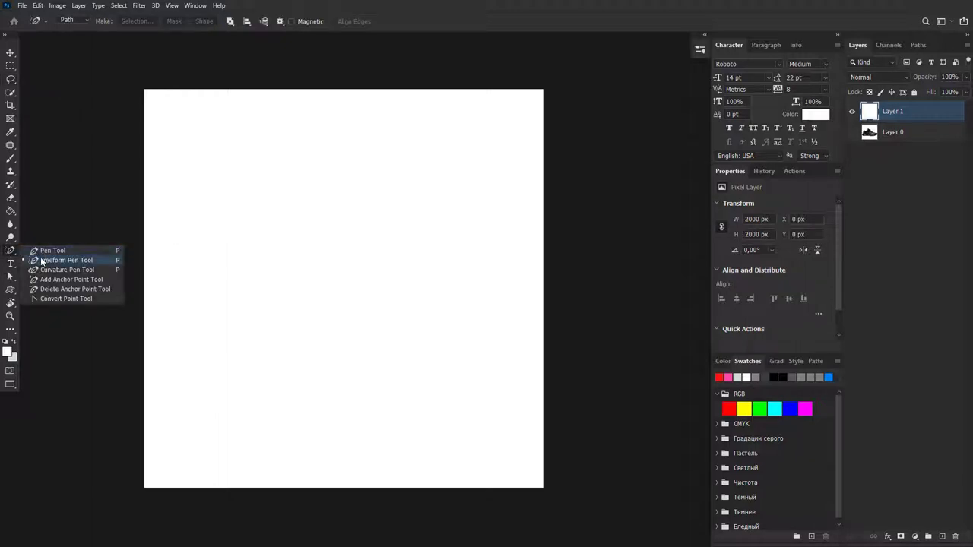
pyautogui.click(39, 259)
pyautogui.moveTo(225, 206)
pyautogui.mouseDown()
pyautogui.moveTo(258, 169)
pyautogui.moveTo(408, 307)
pyautogui.moveTo(478, 318)
pyautogui.moveTo(365, 397)
pyautogui.mouseUp()
pyautogui.moveTo(401, 432); pyautogui.dragTo(456, 389)
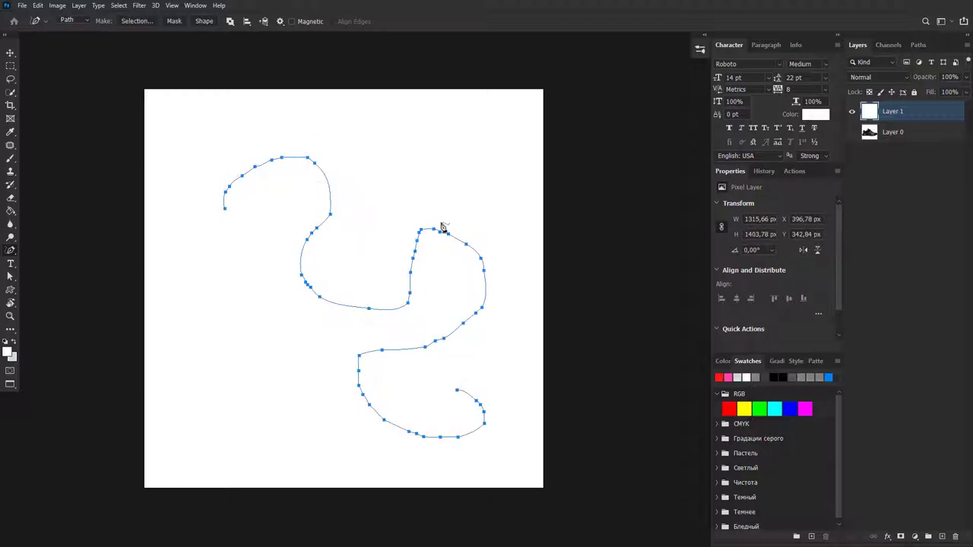
pyautogui.press('Escape')
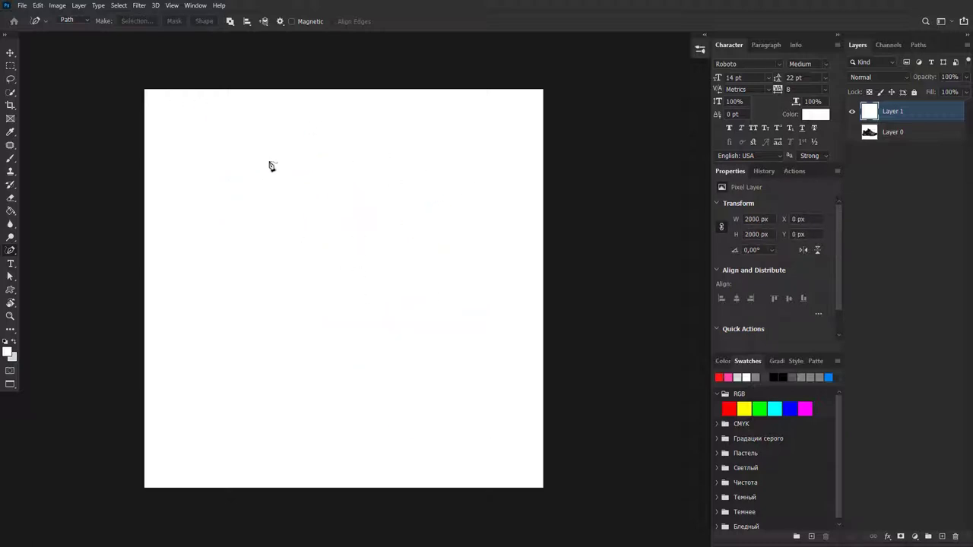
# Draw a blob path, convert it to a red shape layer, move it, then delete it
pyautogui.moveTo(269, 162)
pyautogui.mouseDown()
pyautogui.moveTo(217, 190)
pyautogui.moveTo(257, 315)
pyautogui.moveTo(397, 199)
pyautogui.moveTo(324, 163)
pyautogui.moveTo(275, 164)
pyautogui.mouseUp()
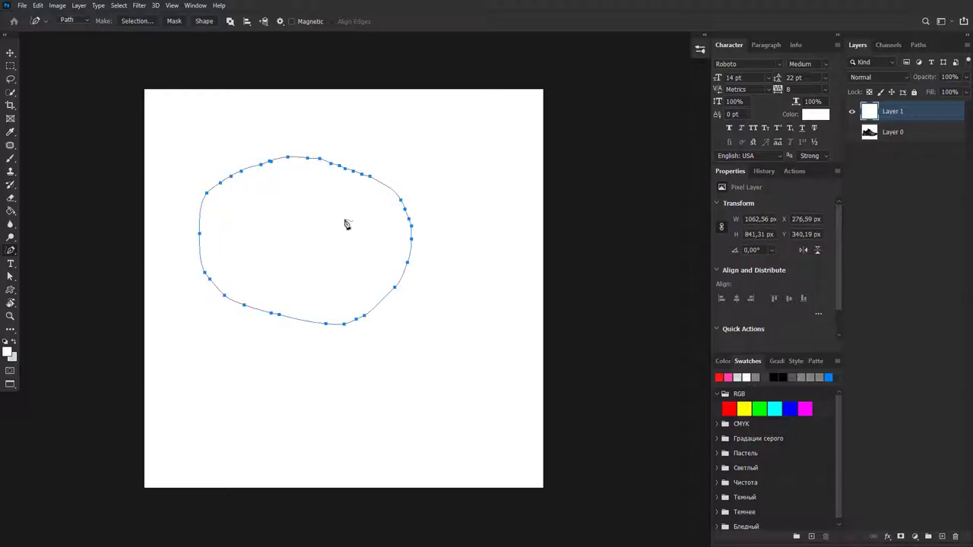
pyautogui.click(204, 21)
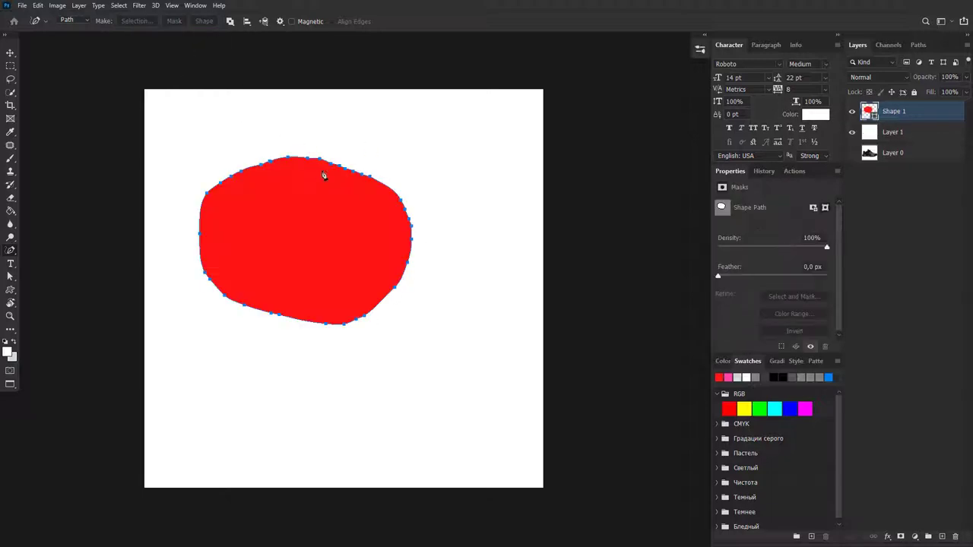
pyautogui.press('v')
pyautogui.moveTo(318, 199)
pyautogui.mouseDown()
pyautogui.moveTo(377, 212)
pyautogui.moveTo(356, 235)
pyautogui.mouseUp()
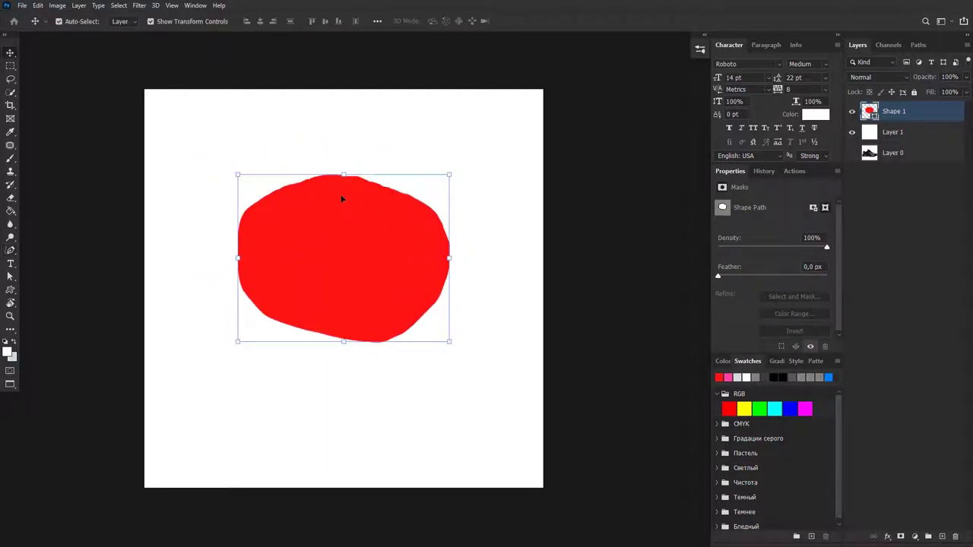
pyautogui.press('Delete')
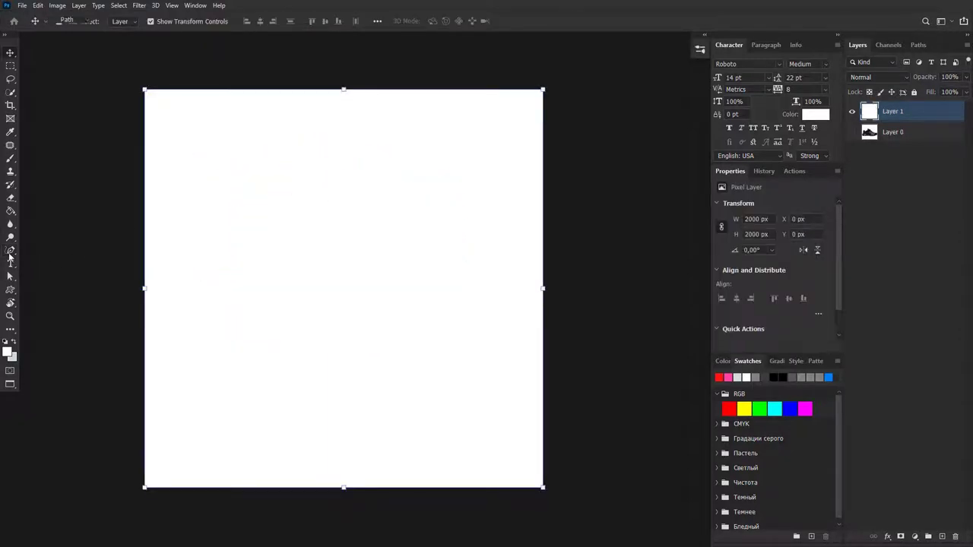
pyautogui.rightClick(10, 250)
pyautogui.click(57, 260)
pyautogui.scroll(2, 301, 189)
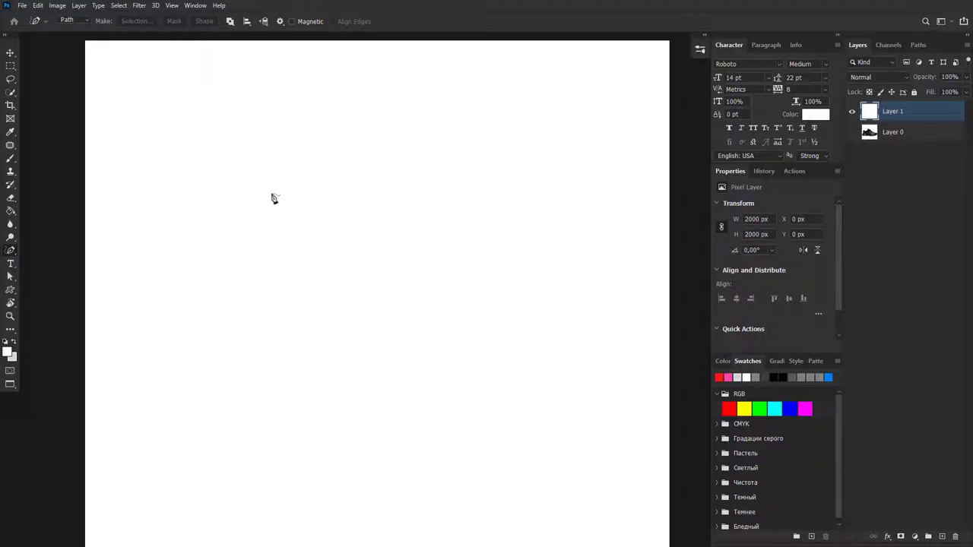
pyautogui.scroll(-1, 228, 195)
pyautogui.moveTo(223, 213)
pyautogui.mouseDown()
pyautogui.moveTo(312, 126)
pyautogui.moveTo(225, 219)
pyautogui.mouseUp()
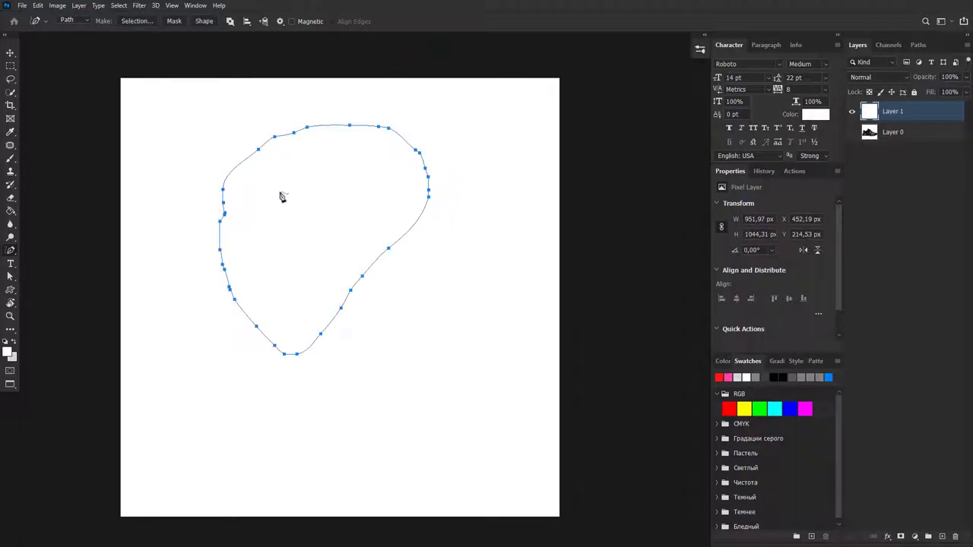
pyautogui.press('v')
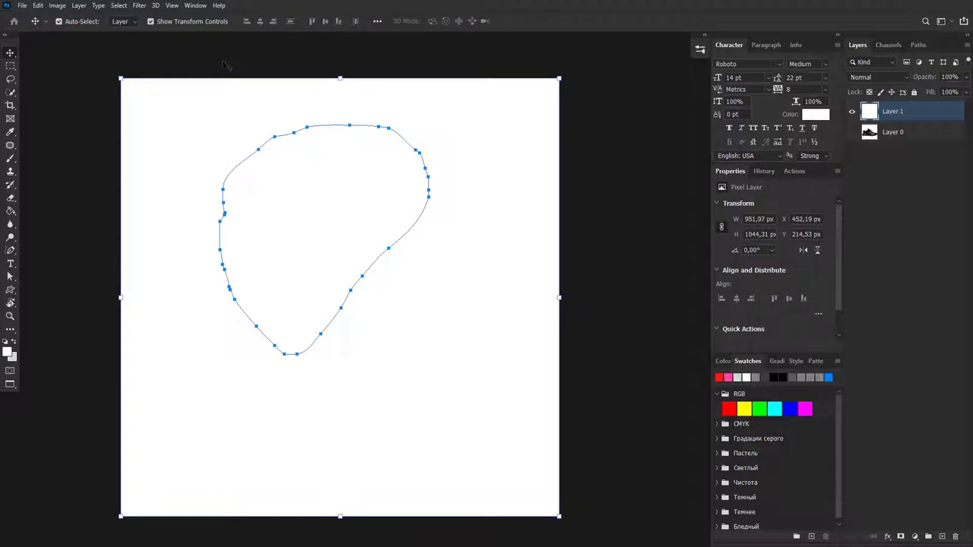
pyautogui.press('p')
pyautogui.click(204, 22)
pyautogui.press('v')
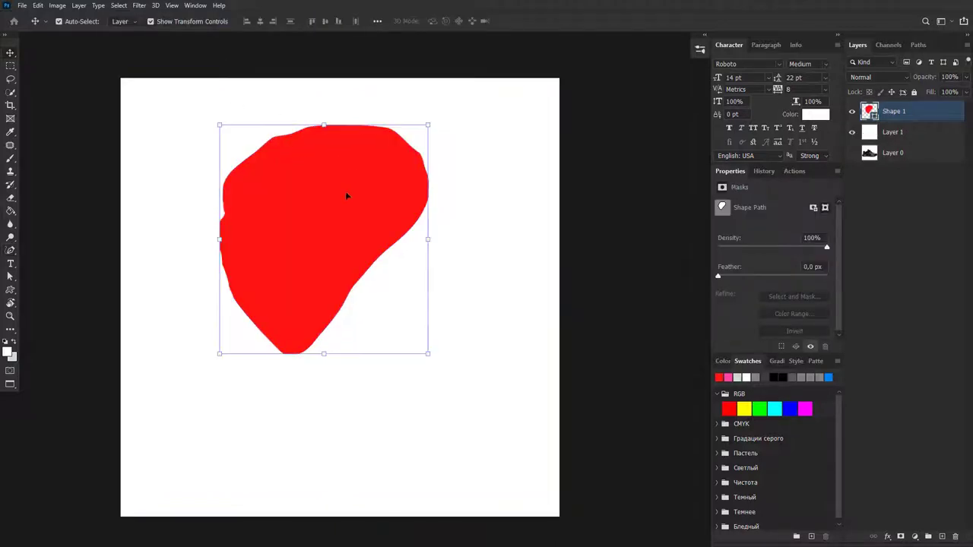
pyautogui.moveTo(347, 198); pyautogui.dragTo(364, 228)
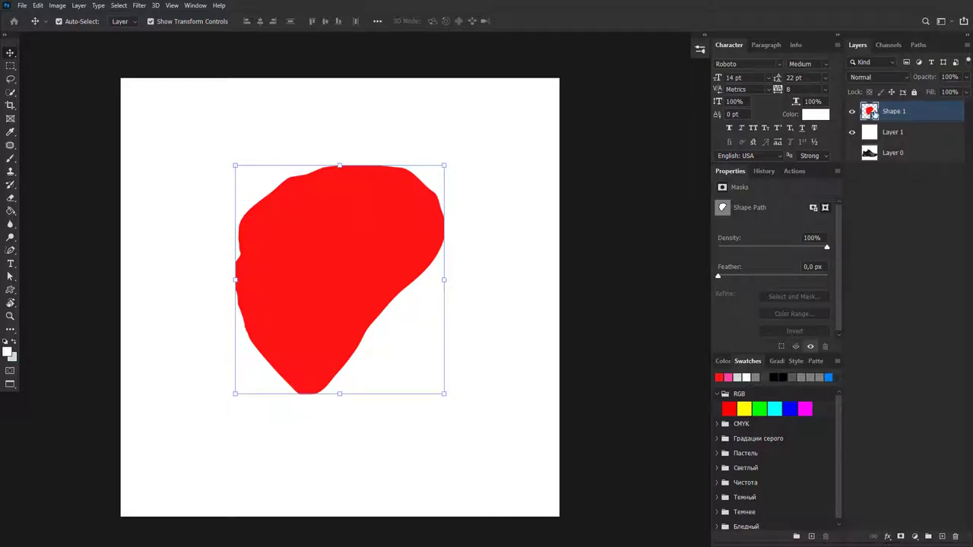
pyautogui.doubleClick(871, 113)
pyautogui.click(845, 168)
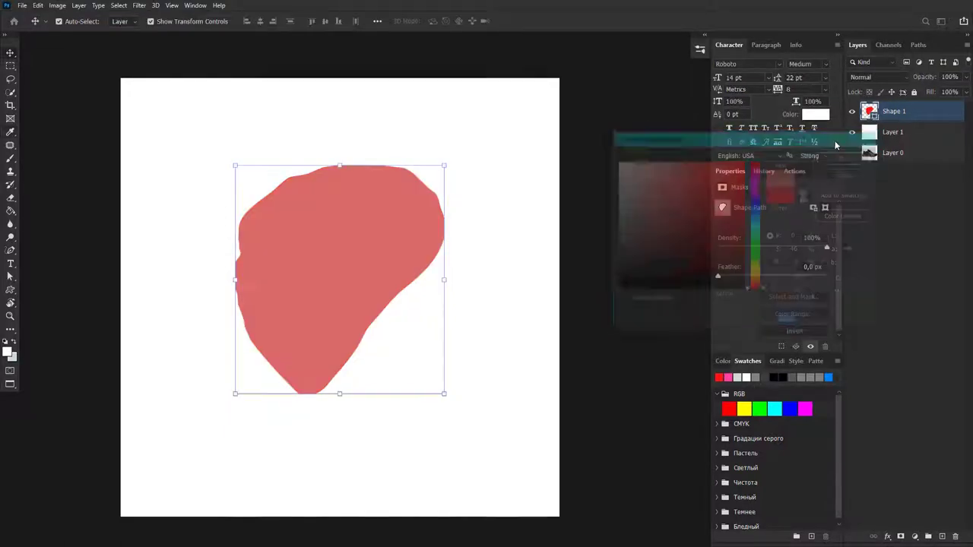
pyautogui.press('Delete')
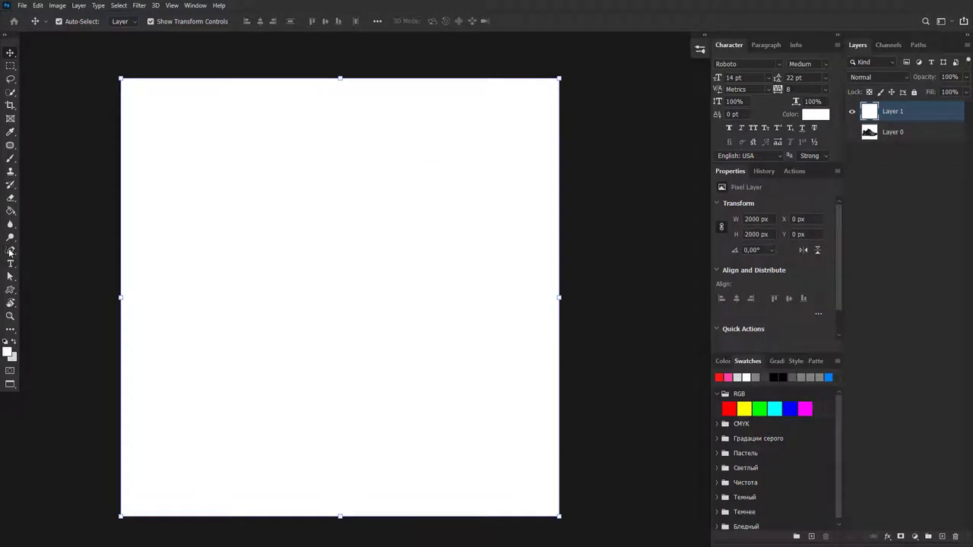
# Draw a closed four-corner path with the standard Pen tool
pyautogui.rightClick(10, 251)
pyautogui.click(45, 259)
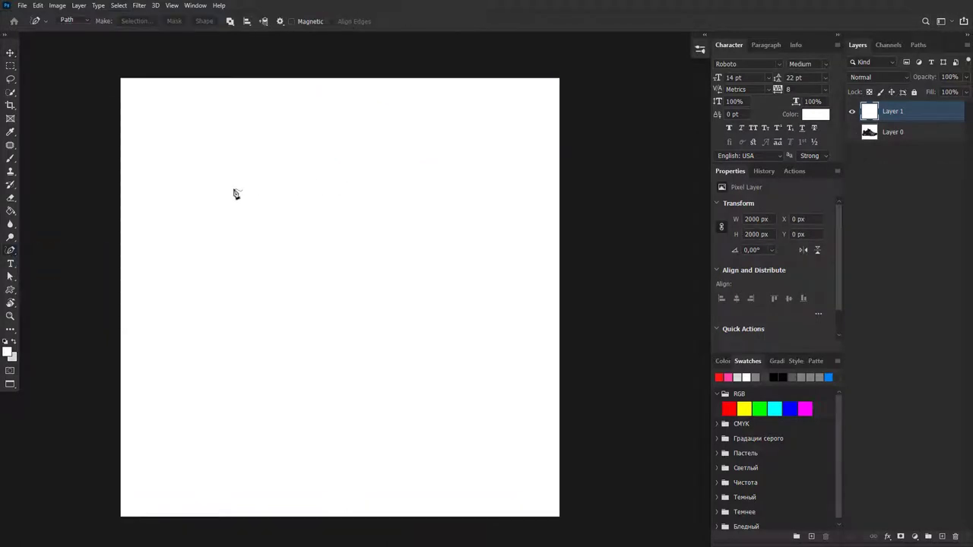
pyautogui.rightClick(9, 251)
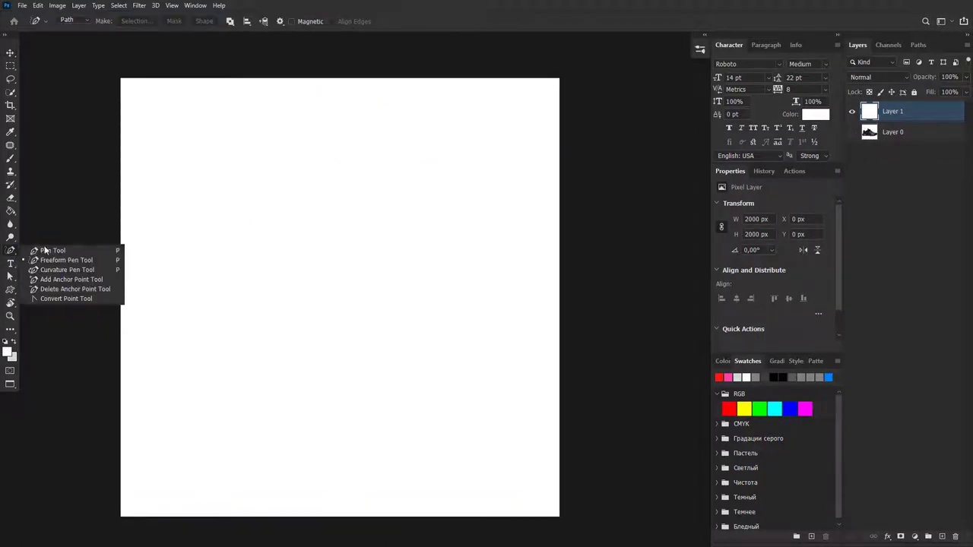
pyautogui.click(45, 250)
pyautogui.click(212, 174)
pyautogui.click(447, 173)
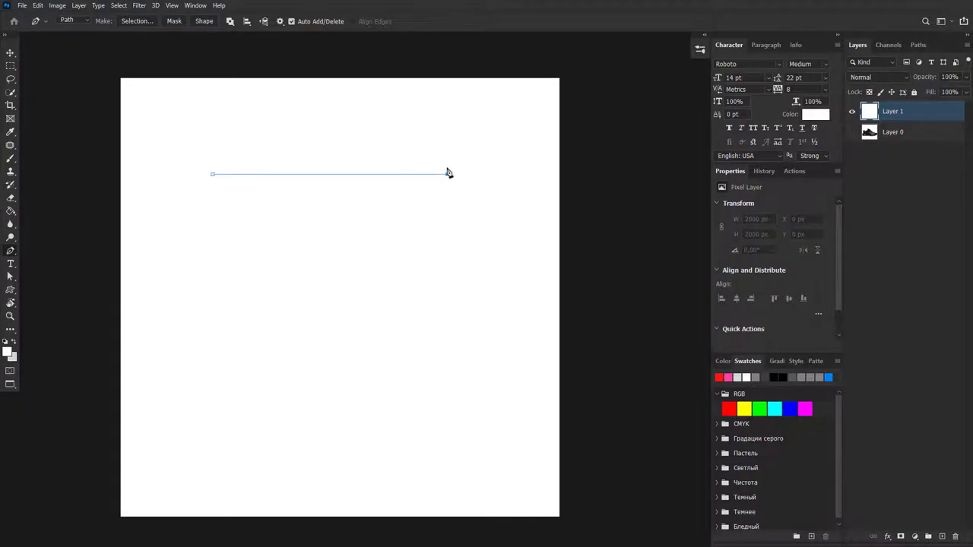
pyautogui.click(447, 329)
pyautogui.click(208, 330)
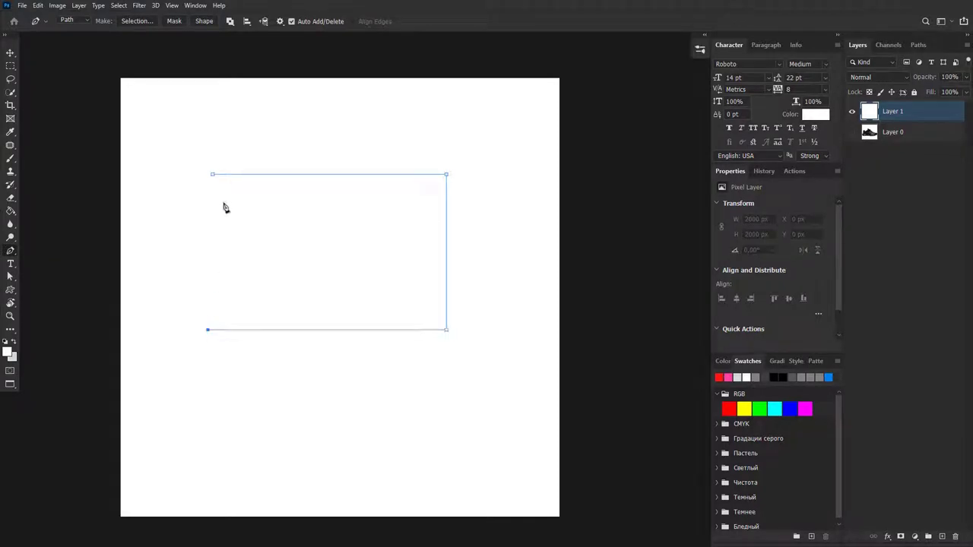
pyautogui.click(212, 175)
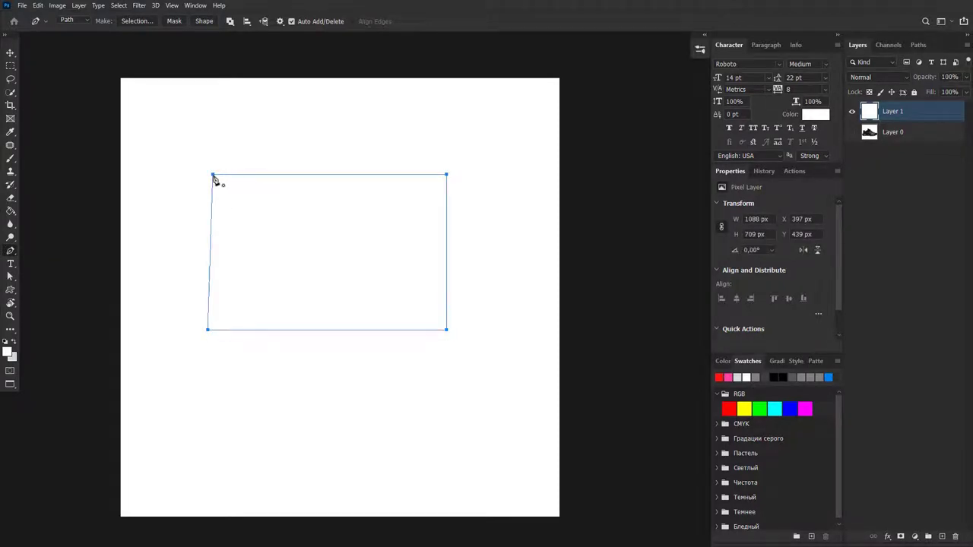
# Convert the path to a red Shape 1 layer, nudge it up-left, then delete it
pyautogui.click(204, 22)
pyautogui.press('v')
pyautogui.moveTo(293, 234); pyautogui.dragTo(281, 201)
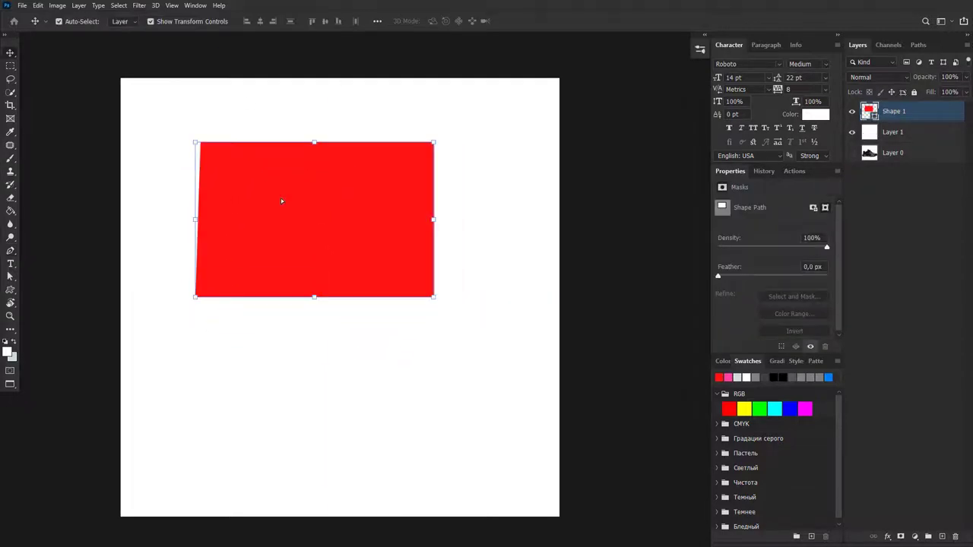
pyautogui.press('Delete')
pyautogui.press('p')
pyautogui.rightClick(11, 251)
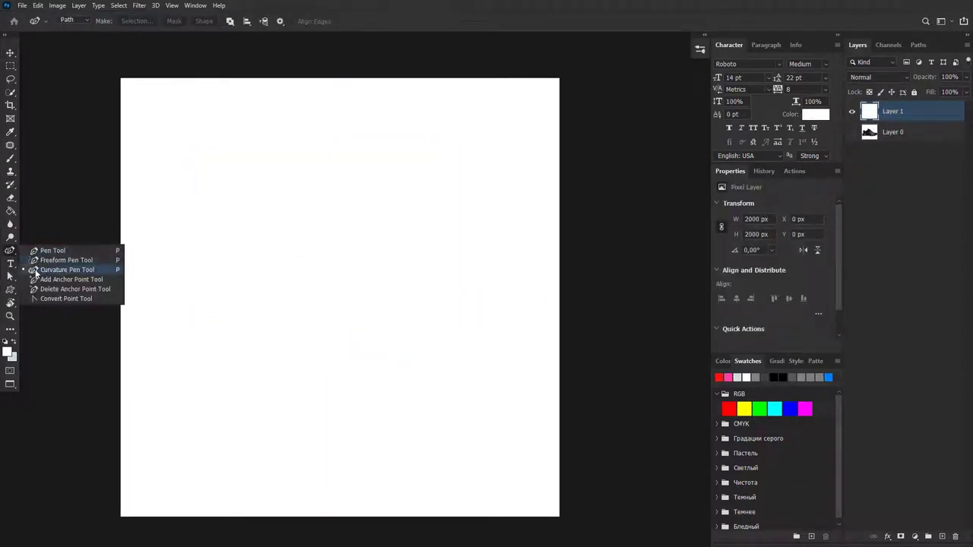
# Choose the Curvature Pen, hide Layer 1, and show and select the shoe's Layer 0
pyautogui.click(67, 270)
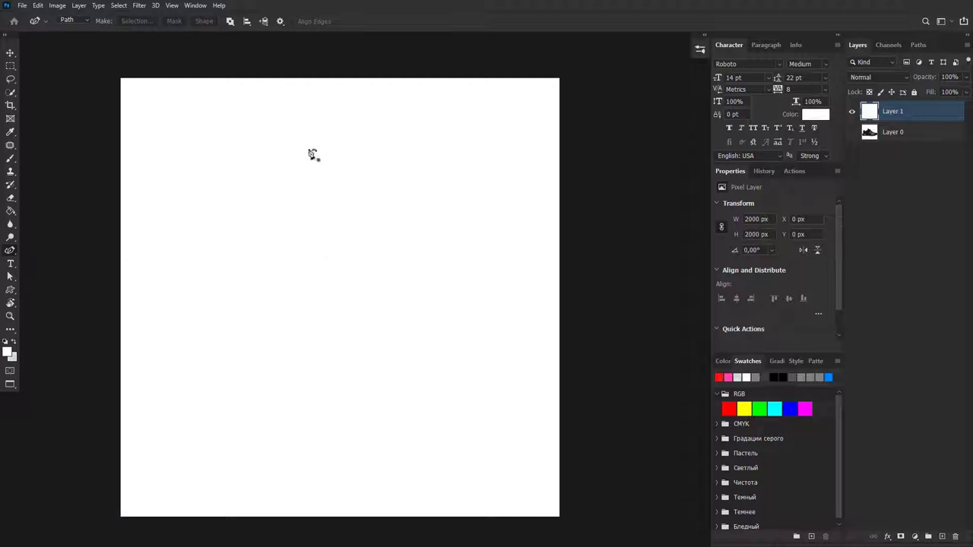
pyautogui.click(852, 112)
pyautogui.click(852, 132)
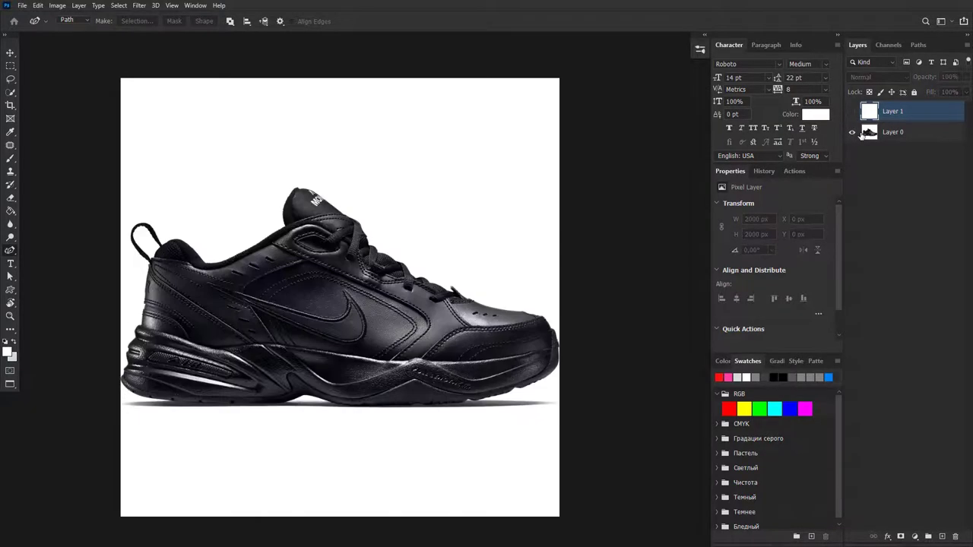
pyautogui.click(893, 132)
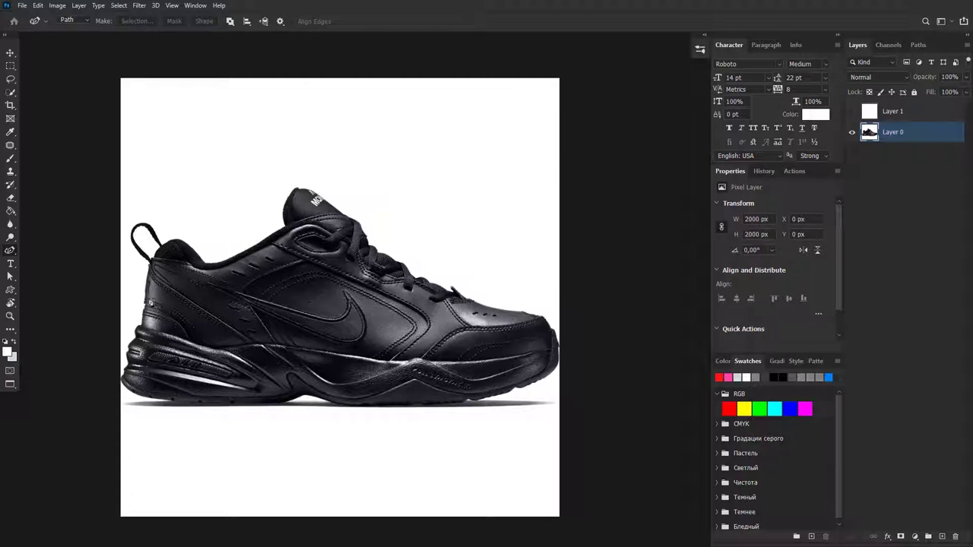
# Zoom into the toe and, in Path mode, place the first anchor on its edge
pyautogui.scroll(1, 551, 338)
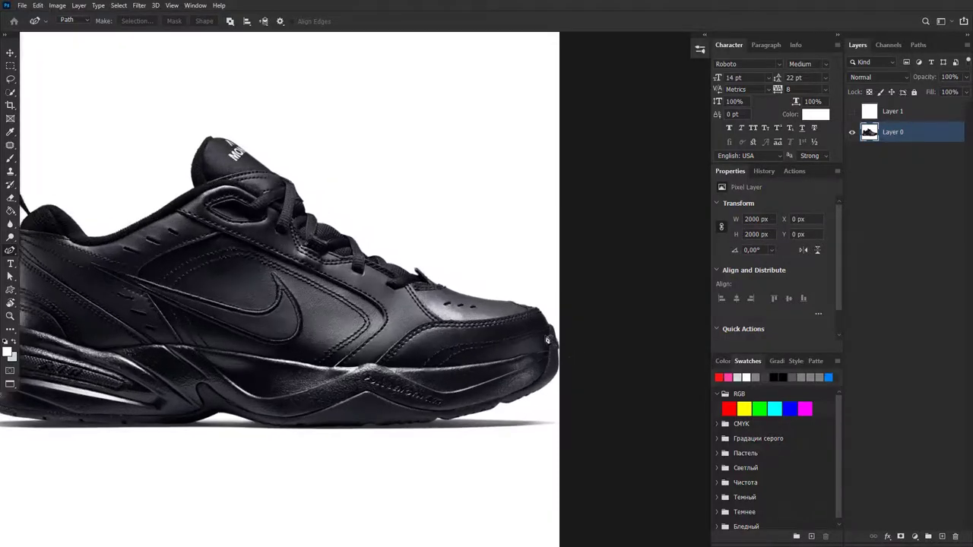
pyautogui.scroll(2, 548, 340)
pyautogui.scroll(2, 541, 330)
pyautogui.scroll(1, 541, 330)
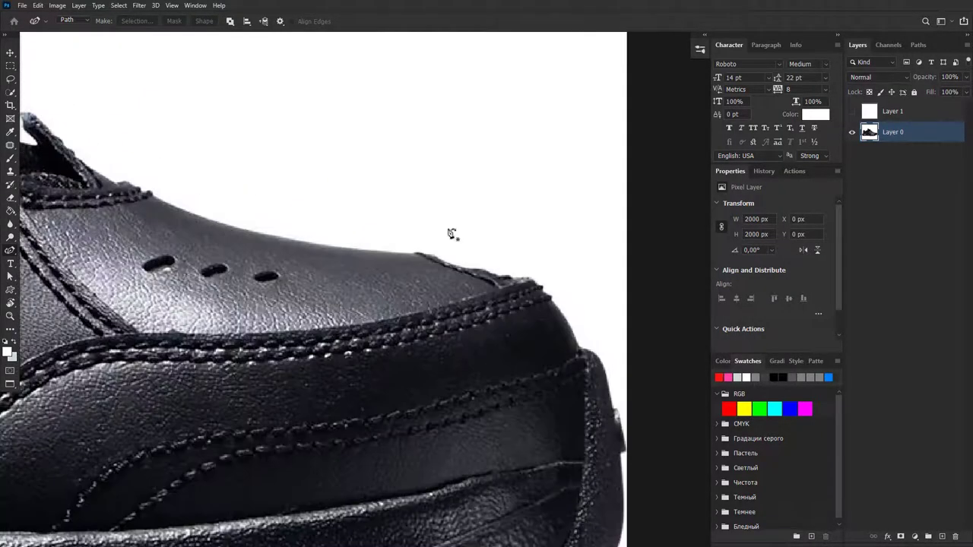
pyautogui.click(73, 20)
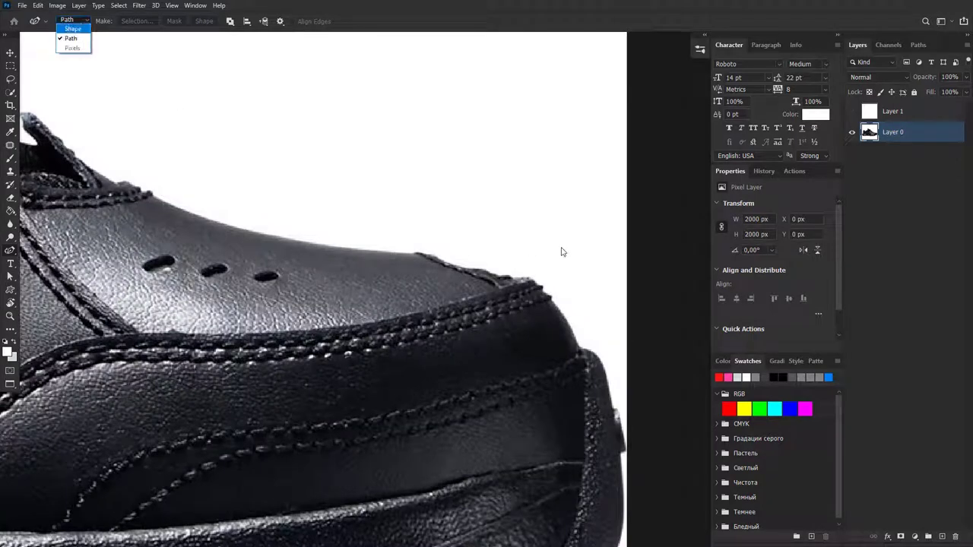
pyautogui.click(525, 287)
pyautogui.click(526, 281)
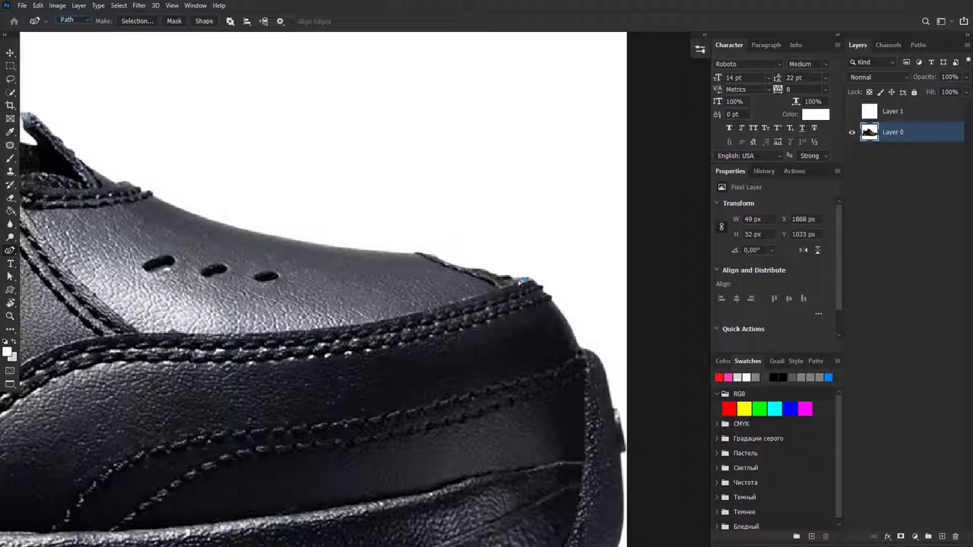
# Place curvature-pen anchors along the toe's upper edge up to the lace tip
pyautogui.click(516, 281)
pyautogui.click(402, 251)
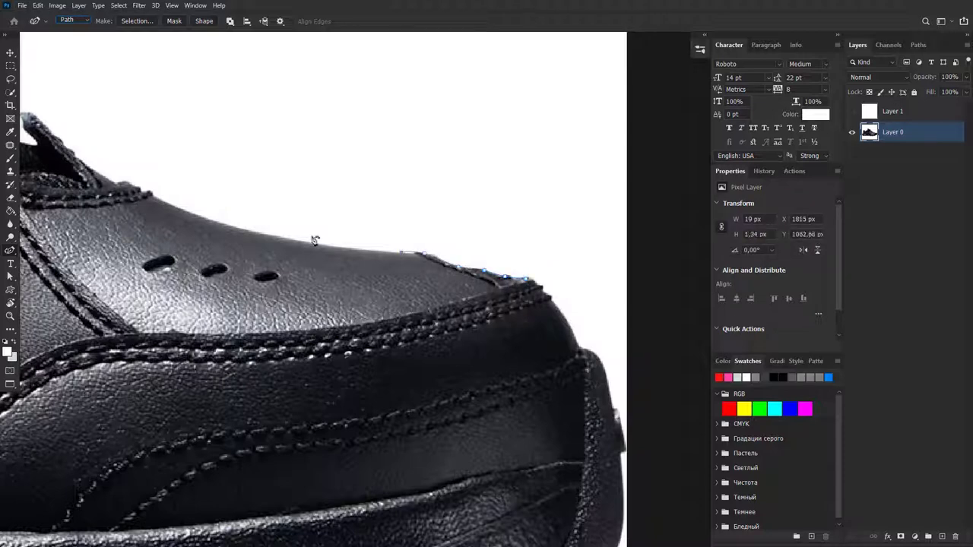
pyautogui.click(151, 196)
pyautogui.moveTo(148, 193); pyautogui.dragTo(293, 223)
pyautogui.click(203, 173)
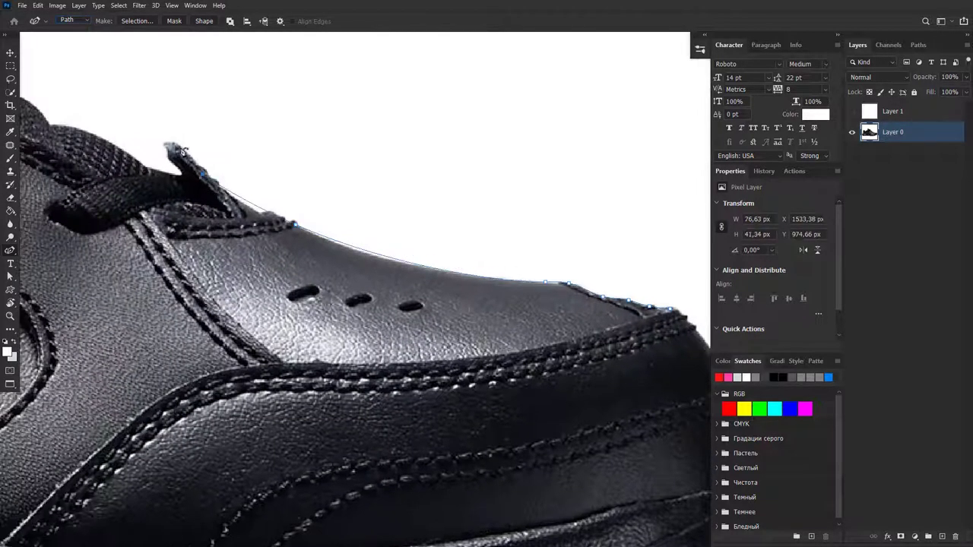
pyautogui.click(172, 143)
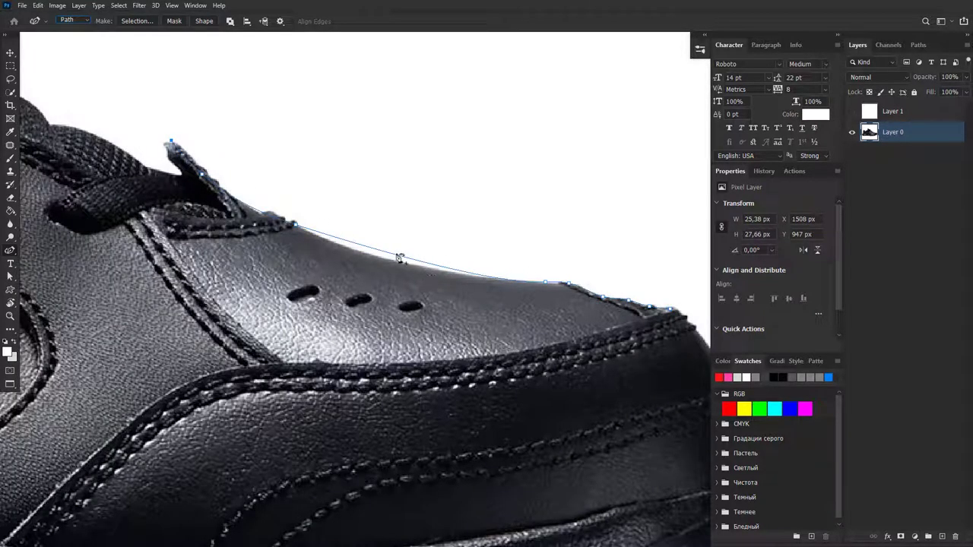
# Reshape the segment near the lace tip to hug the top edge, undoing a bulging curve
pyautogui.moveTo(399, 259); pyautogui.dragTo(389, 265)
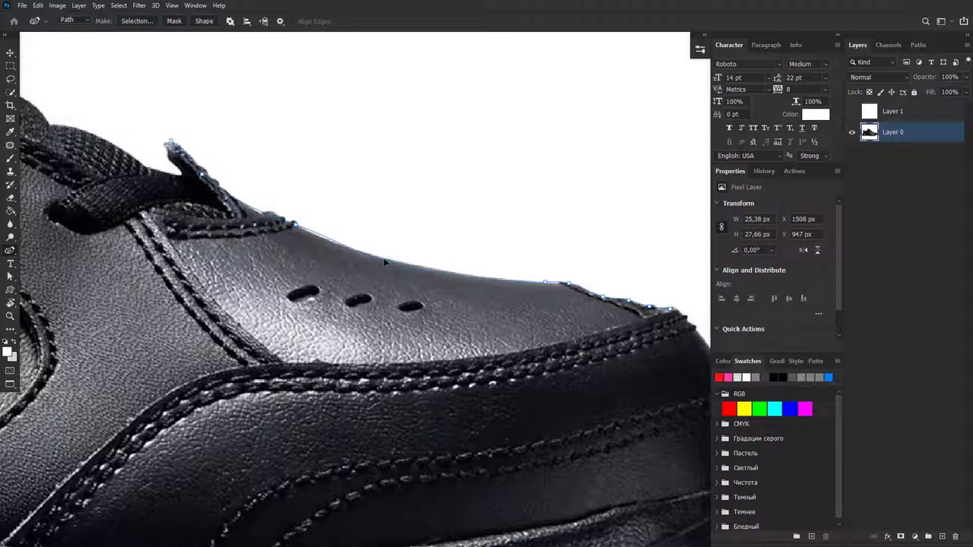
pyautogui.moveTo(471, 285); pyautogui.dragTo(380, 250)
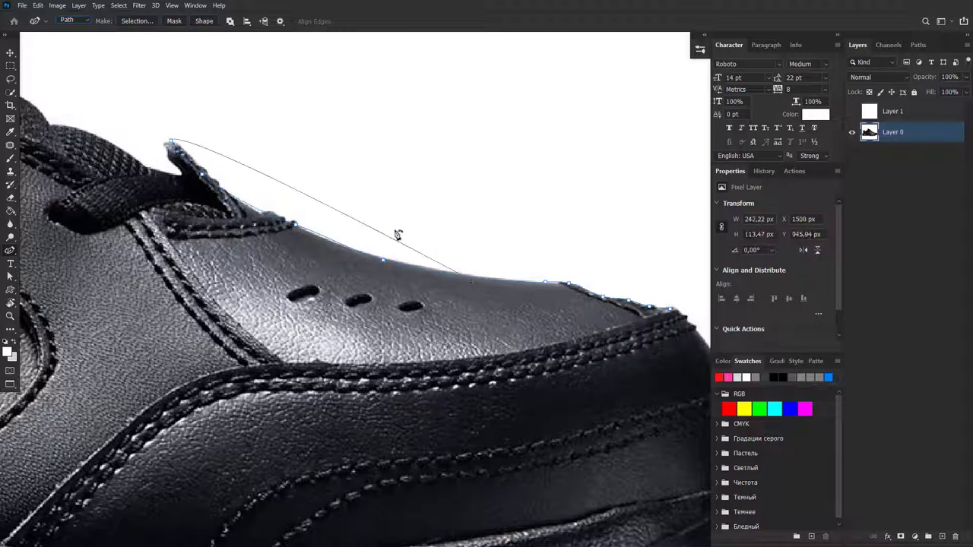
pyautogui.hotkey('ctrl', 'z')
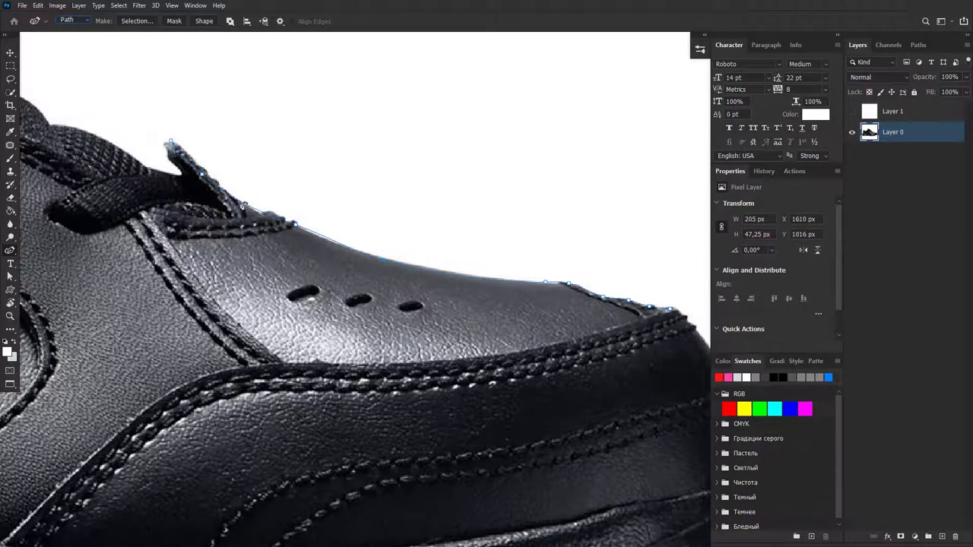
pyautogui.hscroll(-5, 375, 218)
pyautogui.moveTo(436, 203); pyautogui.dragTo(426, 230)
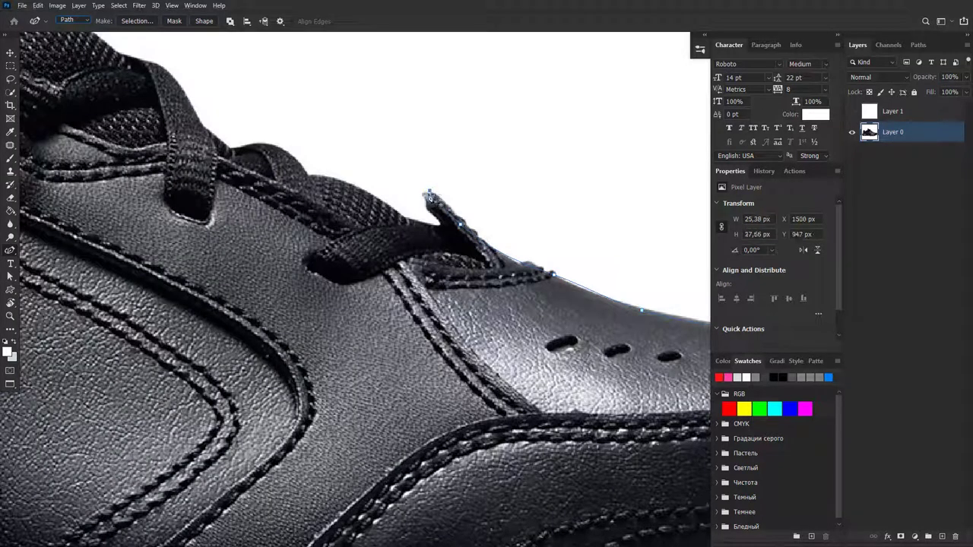
# Add three more anchors running along the lace edge
pyautogui.click(414, 222)
pyautogui.click(390, 208)
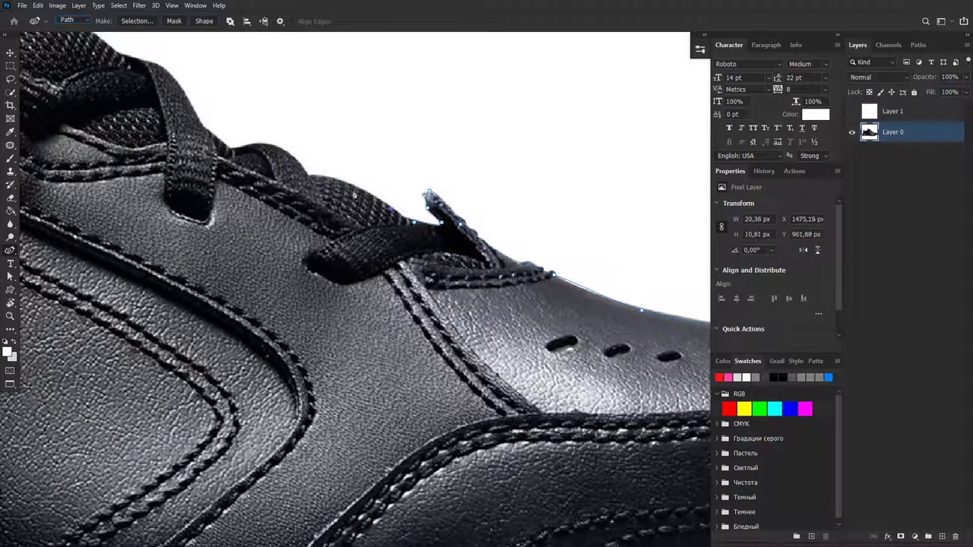
pyautogui.click(307, 177)
pyautogui.scroll(-5, 227, 478)
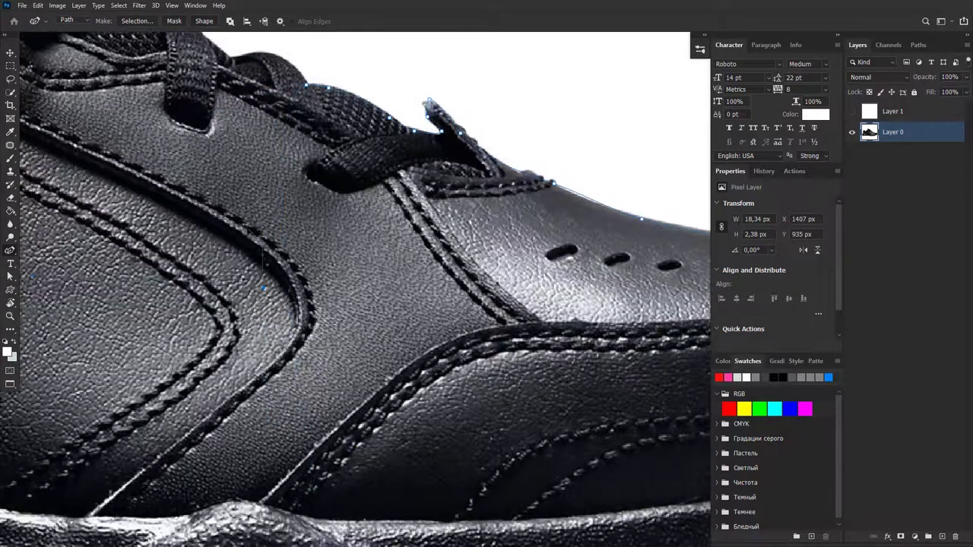
pyautogui.scroll(5, 674, 69)
pyautogui.scroll(2, 482, 137)
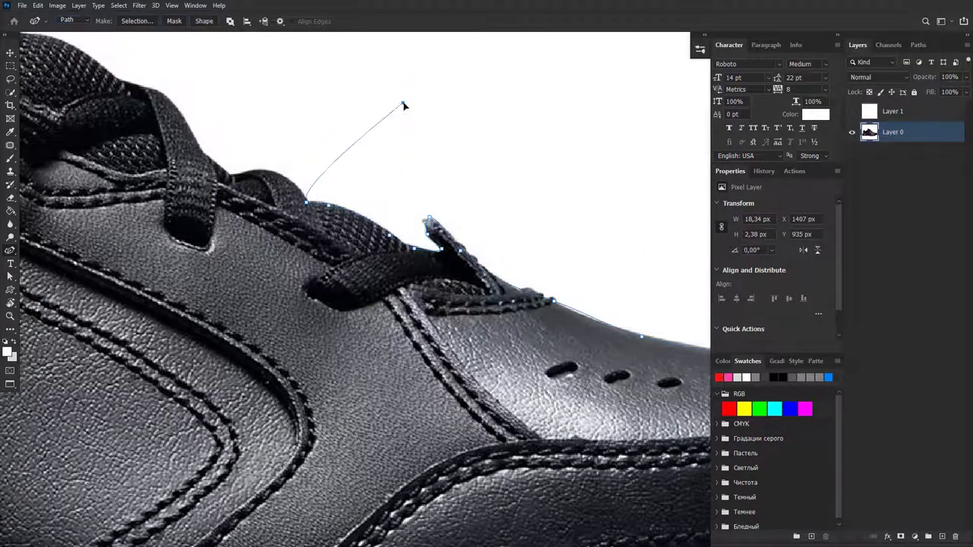
pyautogui.scroll(2, 322, 120)
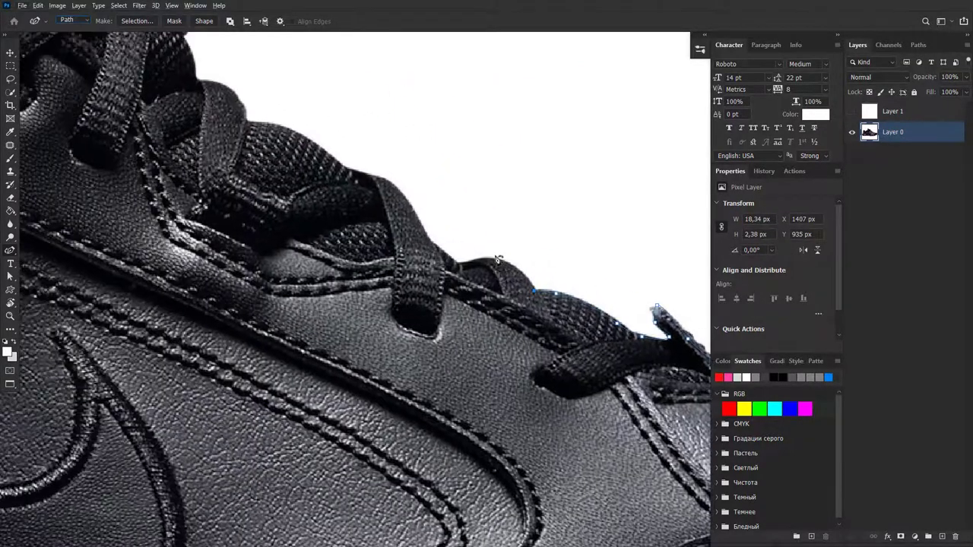
# Curve the path over the lace, undoing an accidental segment shift
pyautogui.click(498, 260)
pyautogui.click(465, 264)
pyautogui.click(522, 272)
pyautogui.hotkey('ctrl', 'z')
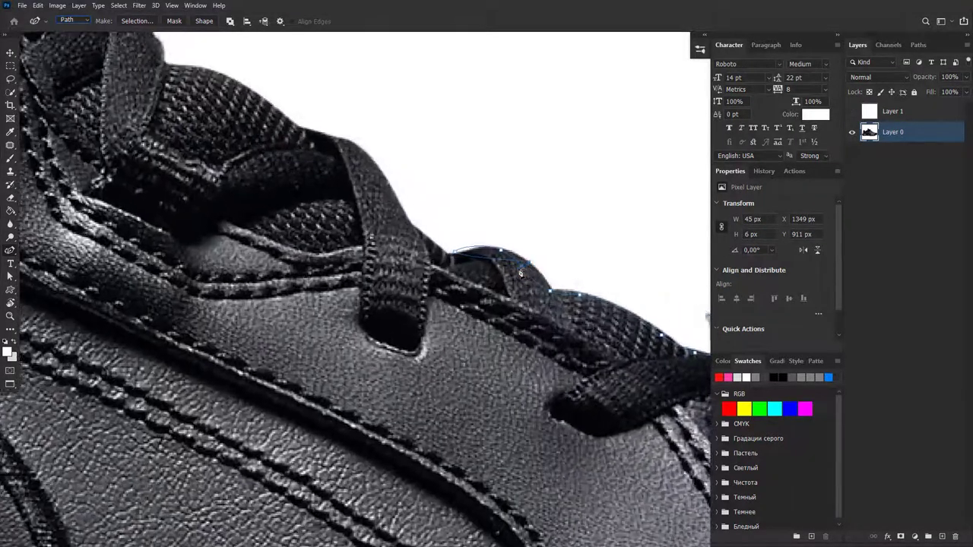
pyautogui.scroll(5, 522, 273)
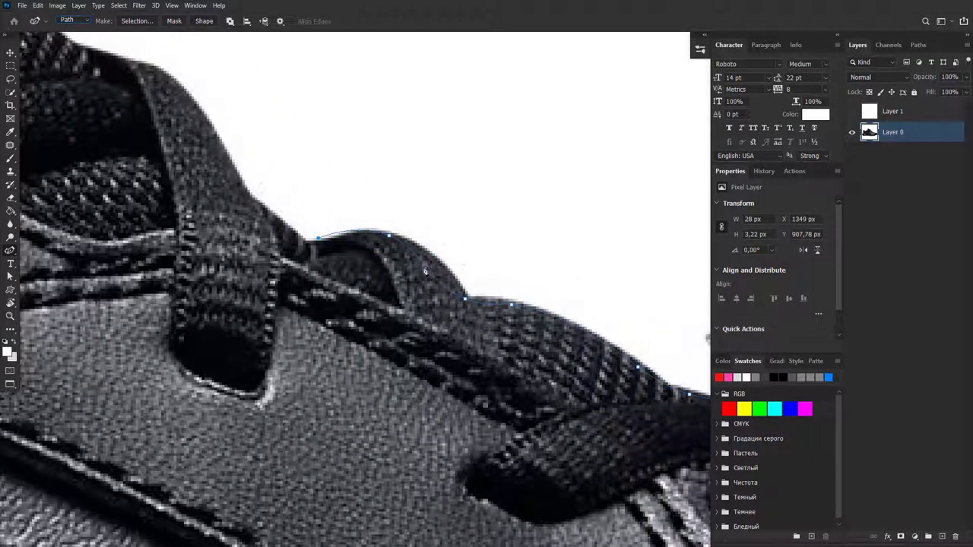
# Continue anchors up-left along the shoe edge and lace outline
pyautogui.click(437, 254)
pyautogui.moveTo(403, 263); pyautogui.dragTo(409, 262)
pyautogui.moveTo(331, 246); pyautogui.dragTo(422, 274)
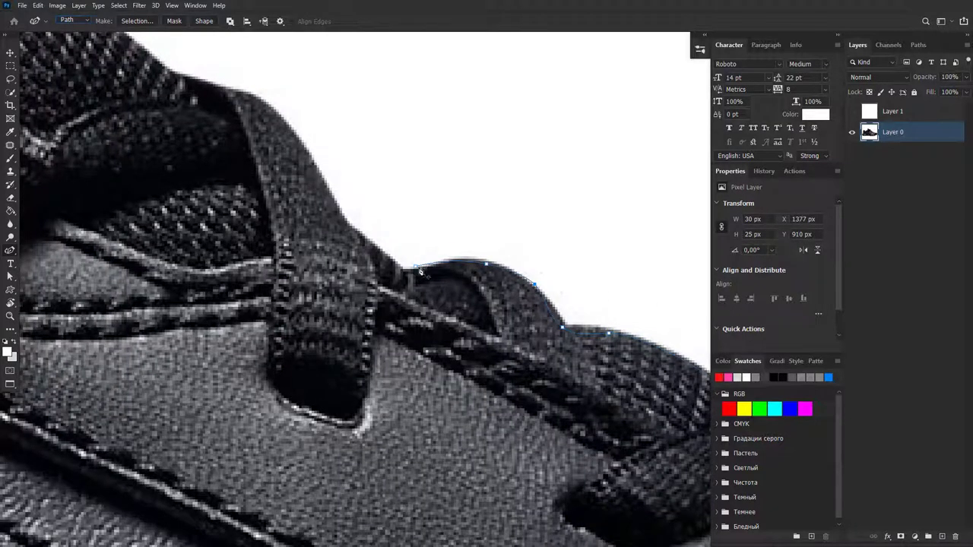
pyautogui.click(380, 250)
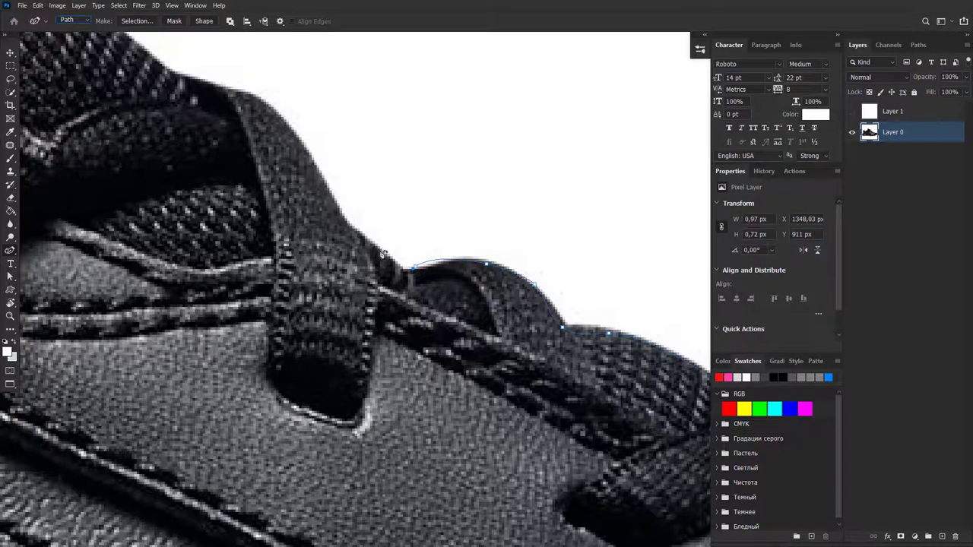
pyautogui.click(350, 226)
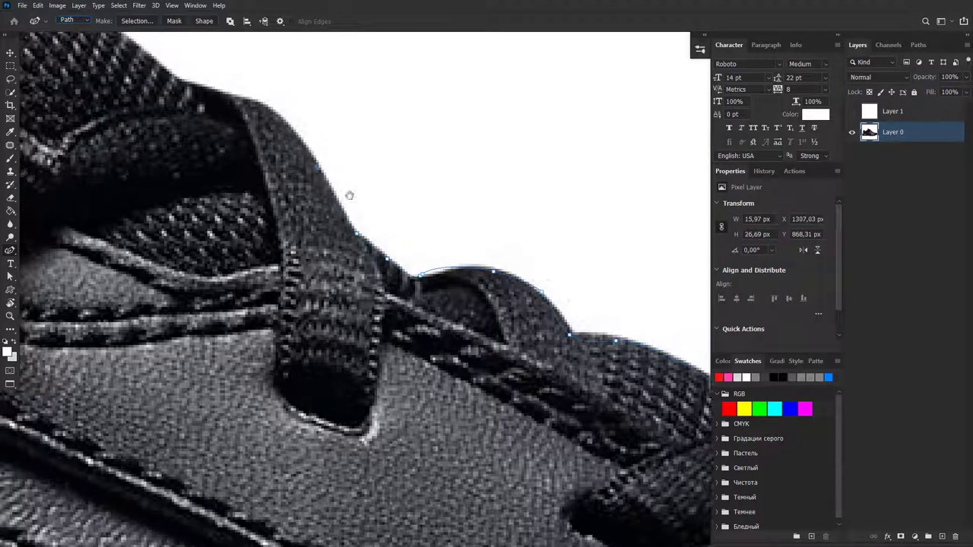
pyautogui.moveTo(312, 162); pyautogui.dragTo(347, 196)
pyautogui.click(313, 192)
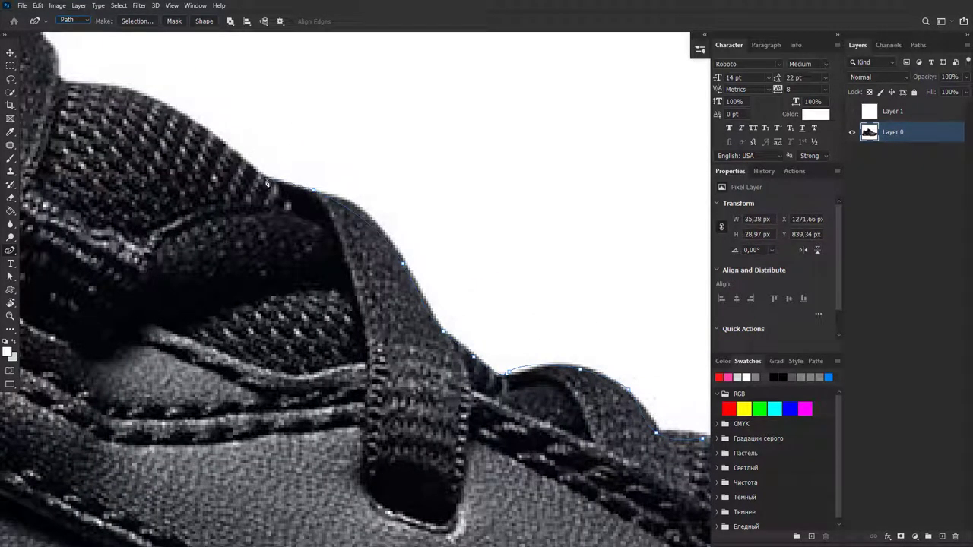
# Extend the path along the upper lace edge, bend the last segment upward, and show more of the shoe
pyautogui.moveTo(188, 122); pyautogui.dragTo(291, 184)
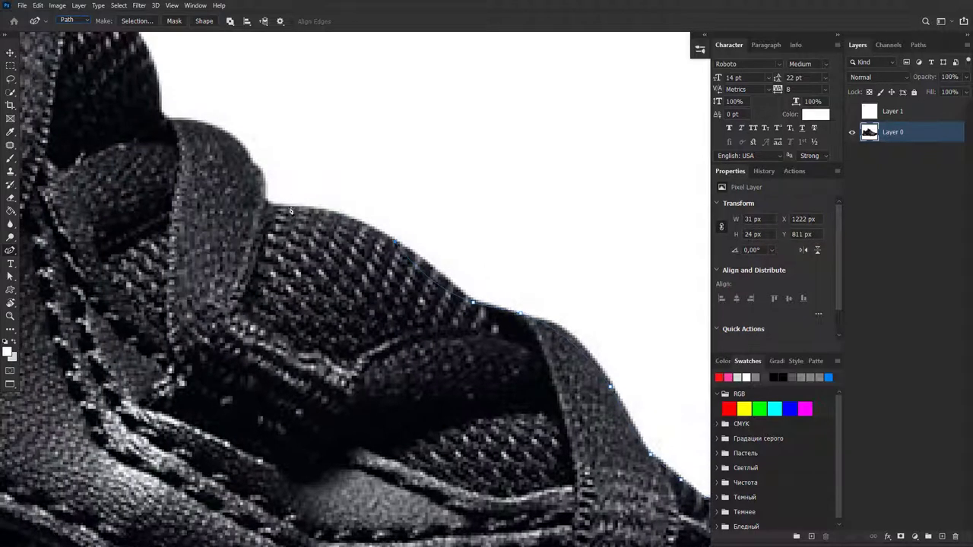
pyautogui.click(275, 202)
pyautogui.click(272, 201)
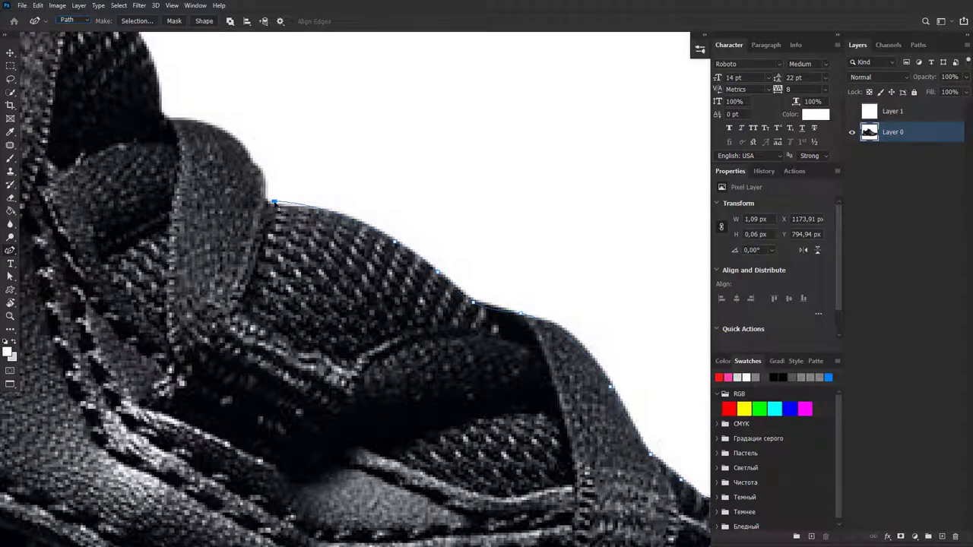
pyautogui.moveTo(275, 202); pyautogui.dragTo(285, 225)
pyautogui.click(339, 240)
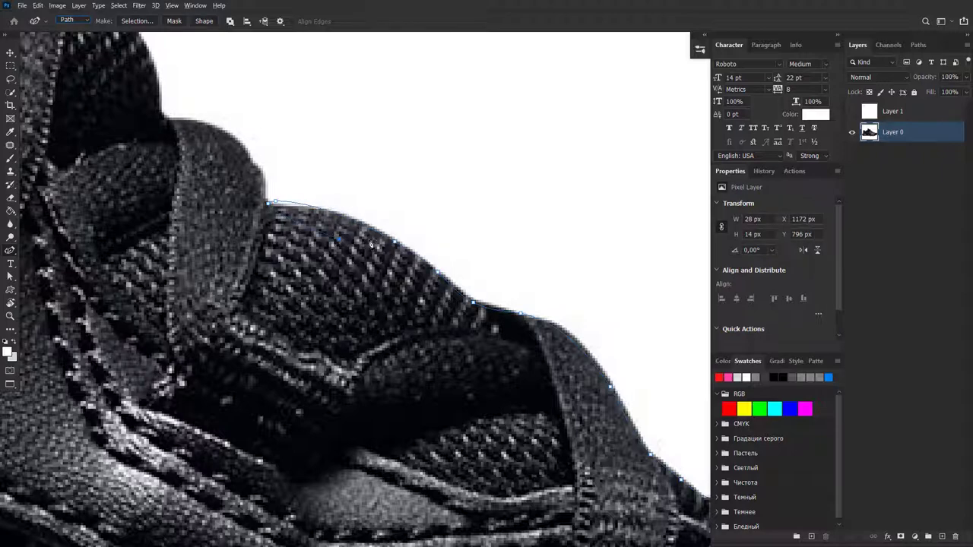
pyautogui.scroll(-3, 371, 243)
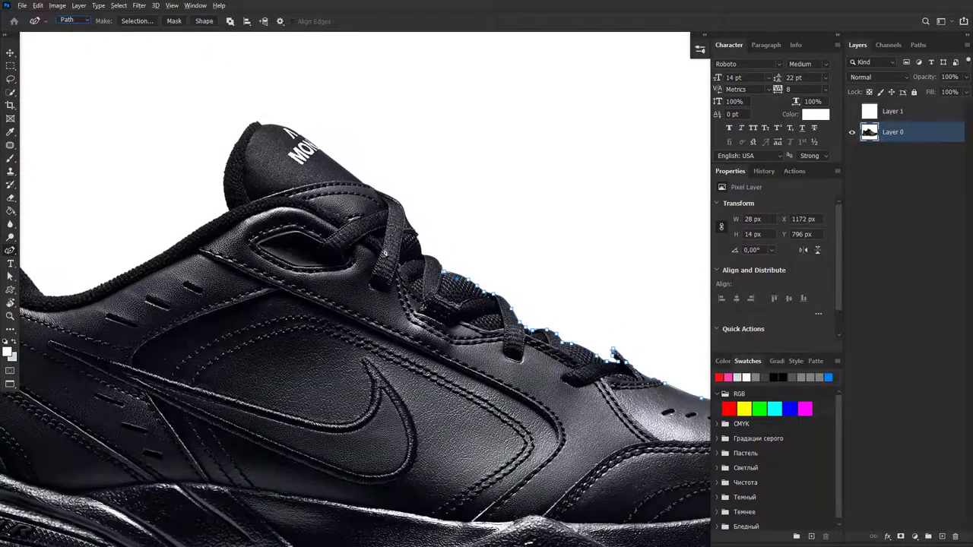
pyautogui.moveTo(438, 235); pyautogui.dragTo(431, 175)
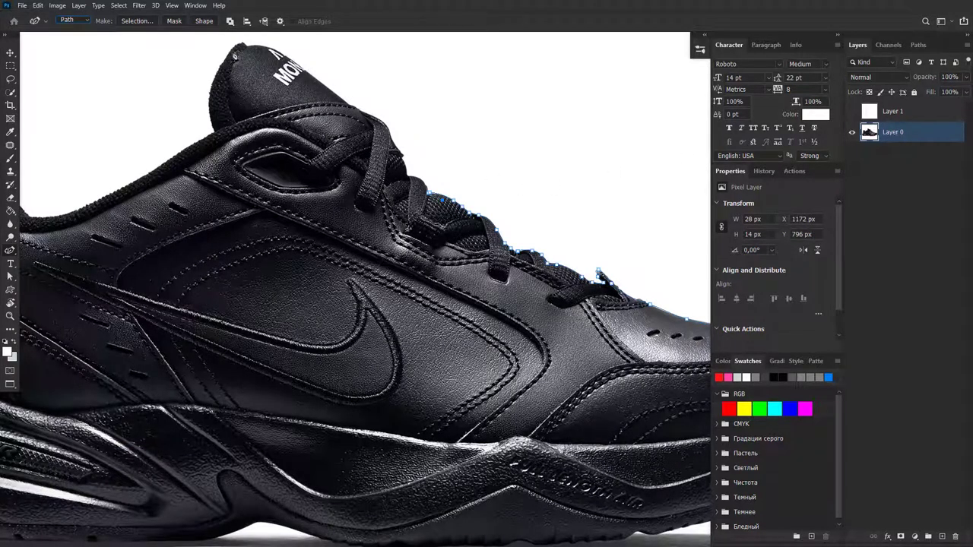
# Undo an accidental shape layer and convert the traced lace path into a selection
pyautogui.click(204, 21)
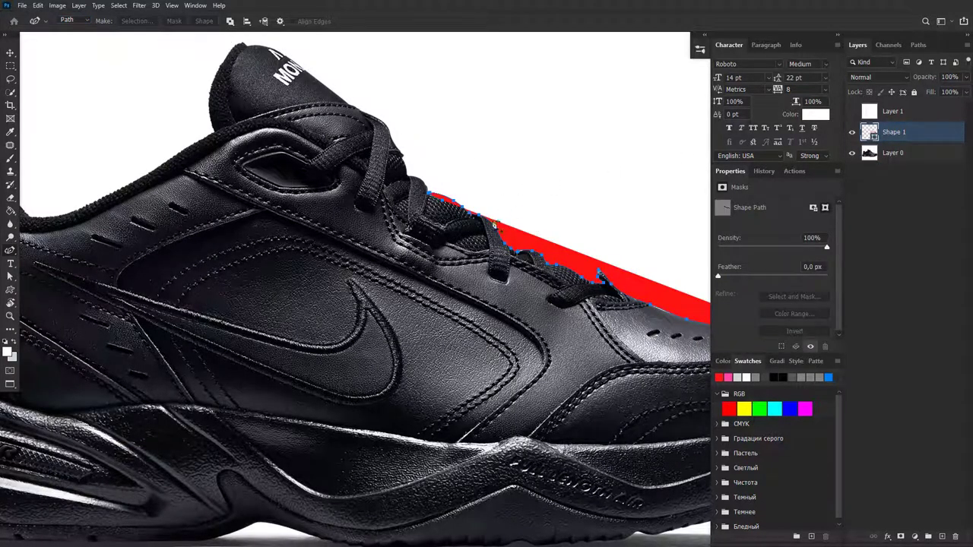
pyautogui.hotkey('ctrl', 'z')
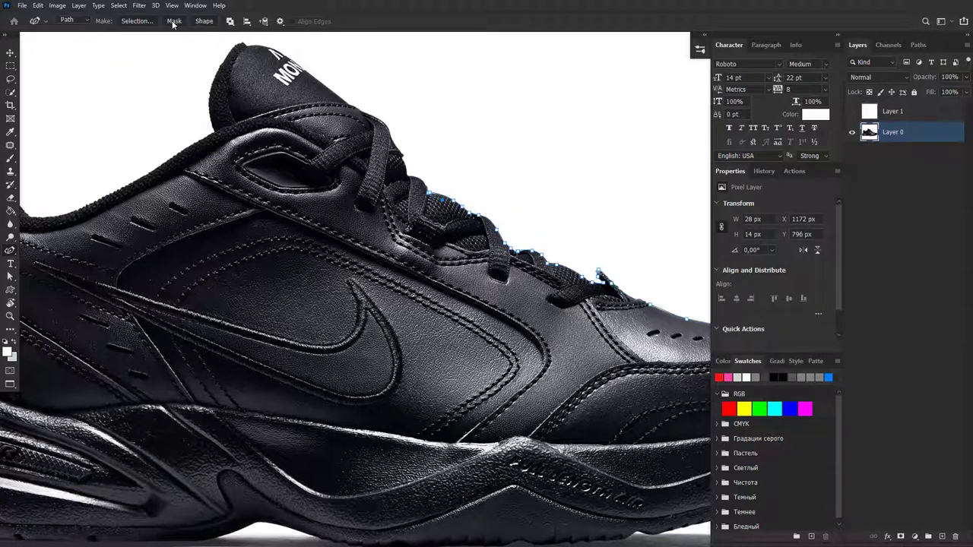
pyautogui.click(136, 20)
pyautogui.click(532, 144)
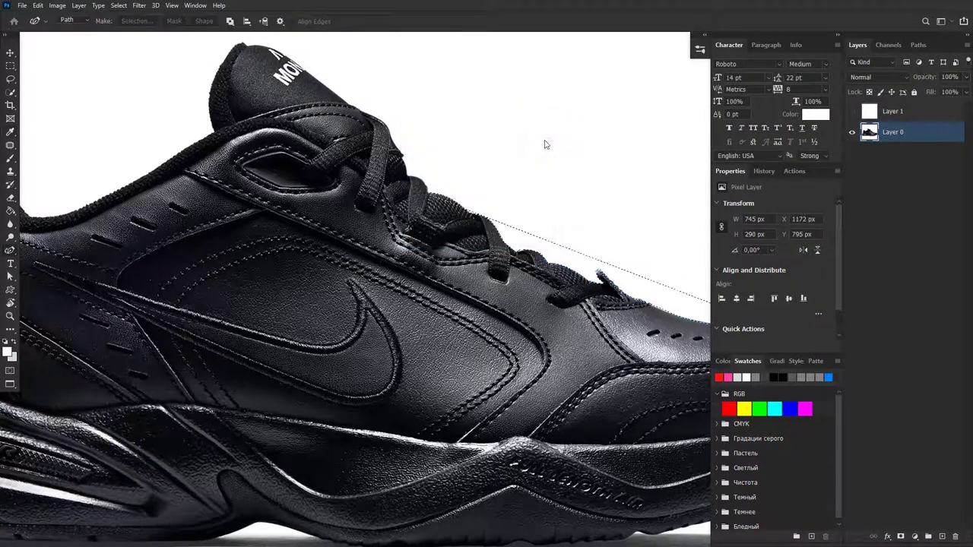
pyautogui.scroll(-2, 292, 238)
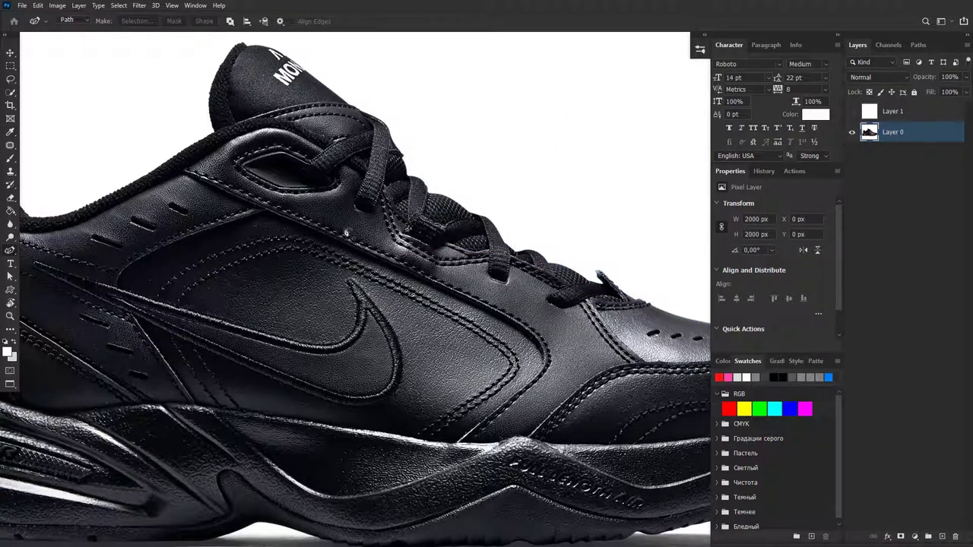
# Zoom in and lay Pen Tool anchors along the collar edge toward the tongue
pyautogui.scroll(-1, 281, 229)
pyautogui.scroll(5, 267, 212)
pyautogui.scroll(2, 267, 212)
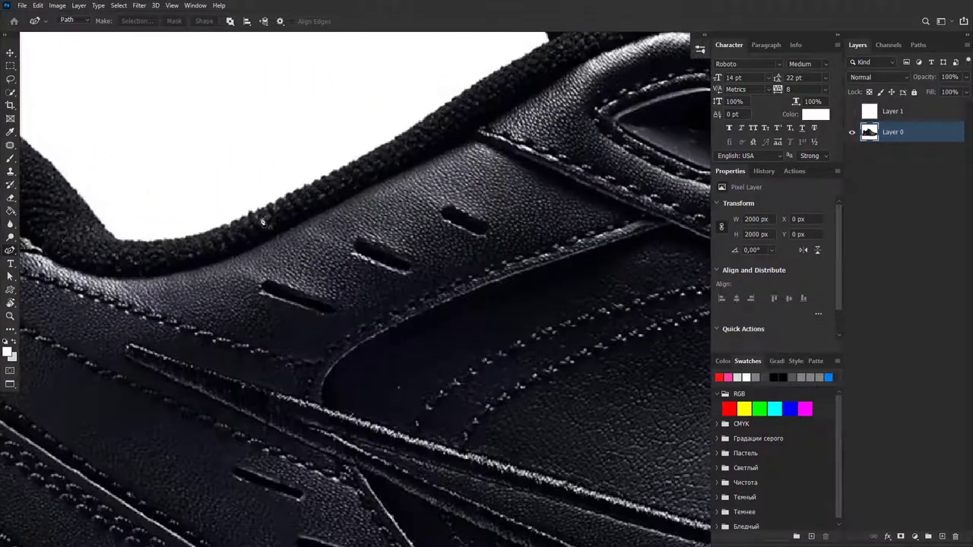
pyautogui.click(149, 241)
pyautogui.click(253, 215)
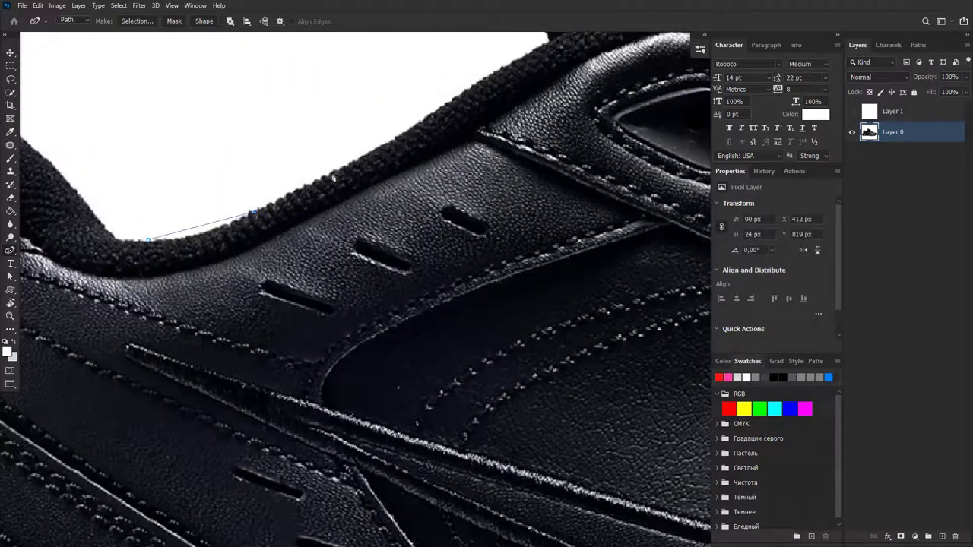
pyautogui.click(364, 156)
pyautogui.click(450, 98)
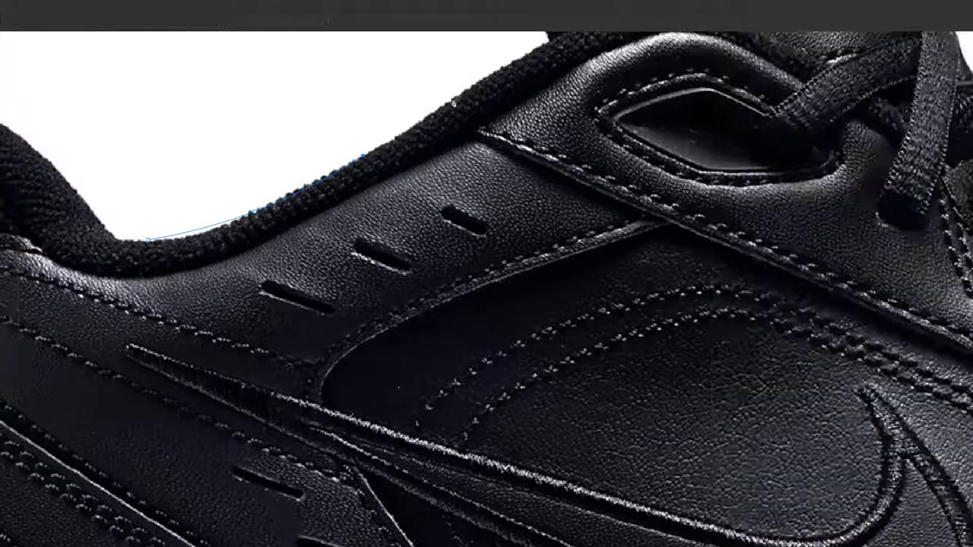
pyautogui.click(548, 41)
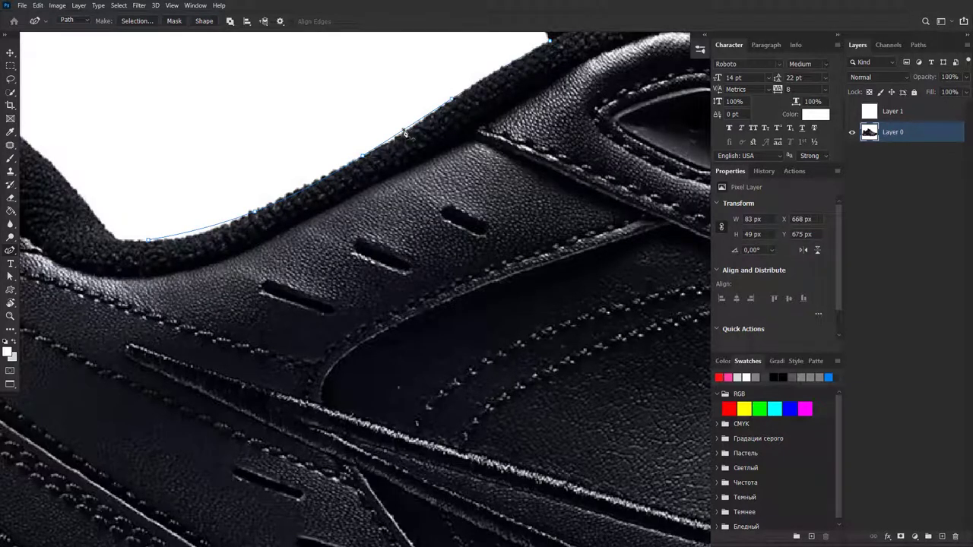
# Refine the collar curve and extend the path along the tongue edge
pyautogui.click(326, 177)
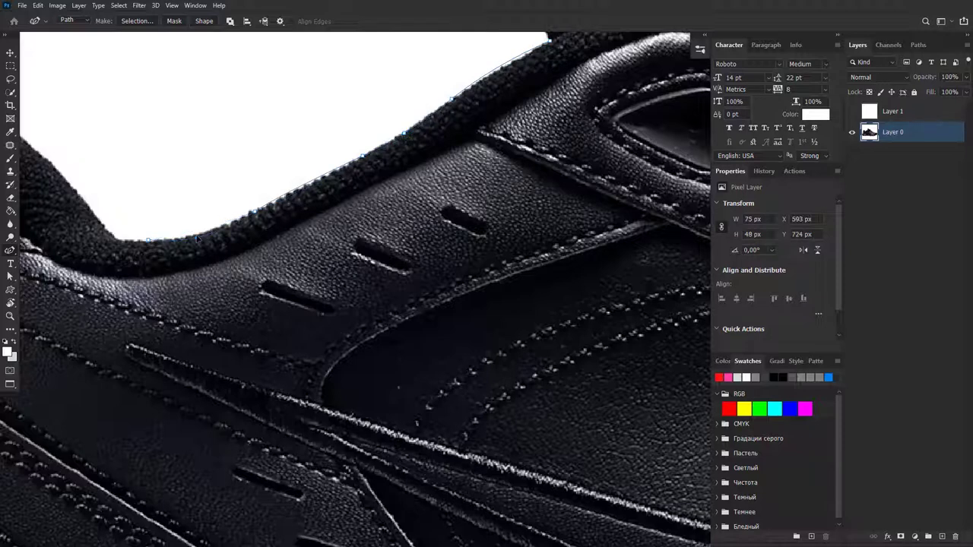
pyautogui.click(400, 129)
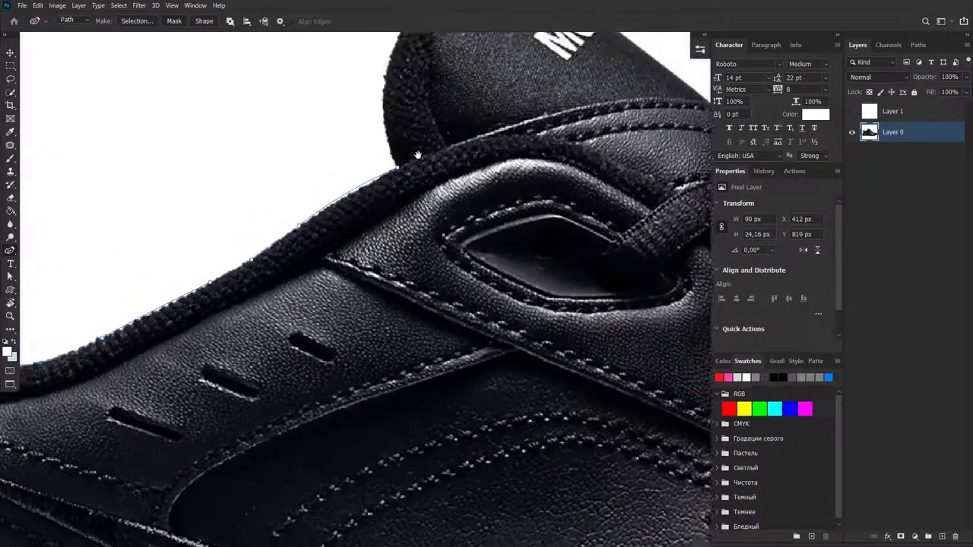
pyautogui.moveTo(521, 75); pyautogui.dragTo(354, 211)
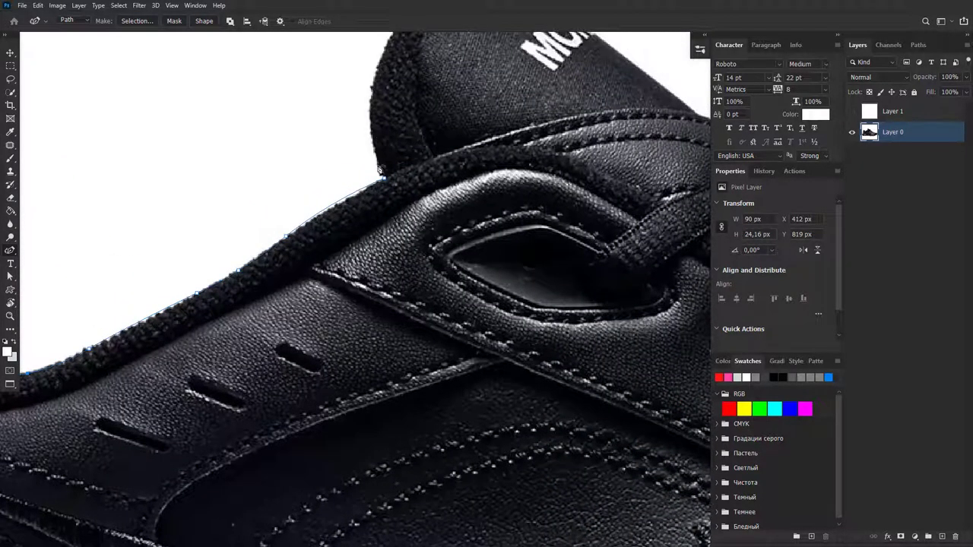
pyautogui.click(371, 97)
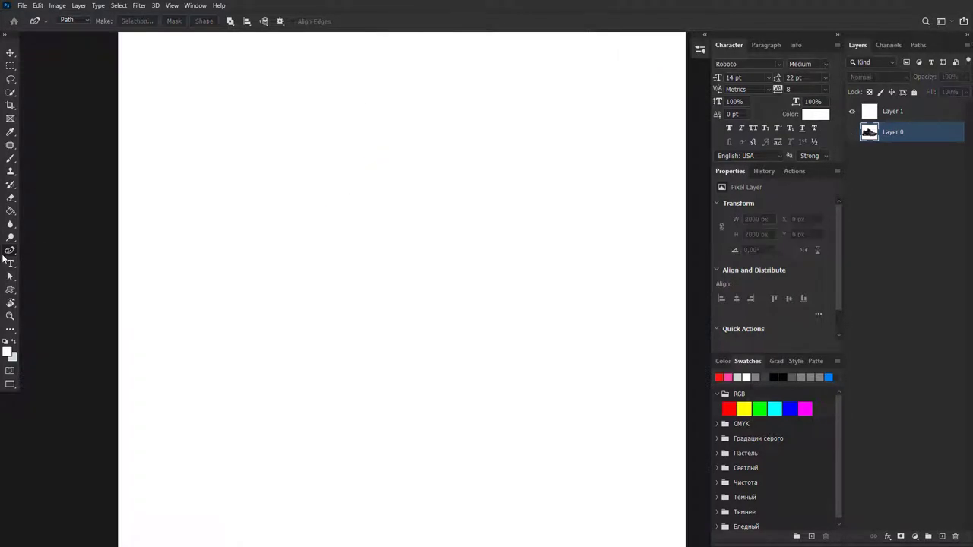
pyautogui.rightClick(10, 251)
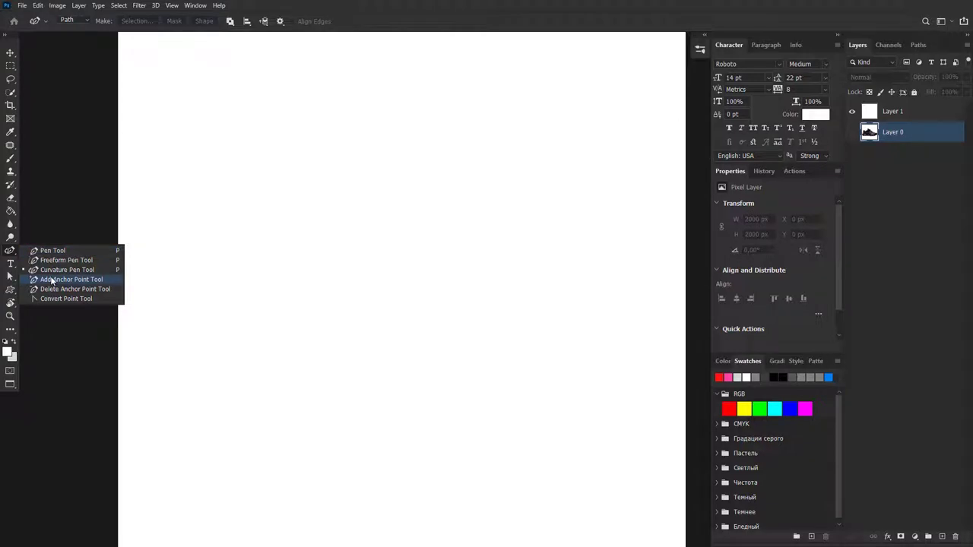
# Draw a closed four-corner path with the Pen Tool and make it a red shape layer
pyautogui.click(52, 279)
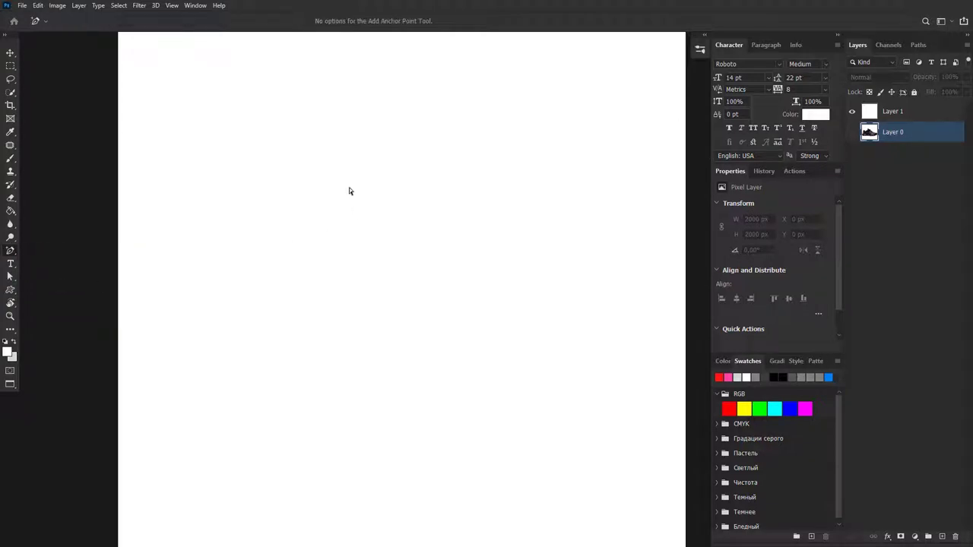
pyautogui.rightClick(10, 250)
pyautogui.click(46, 250)
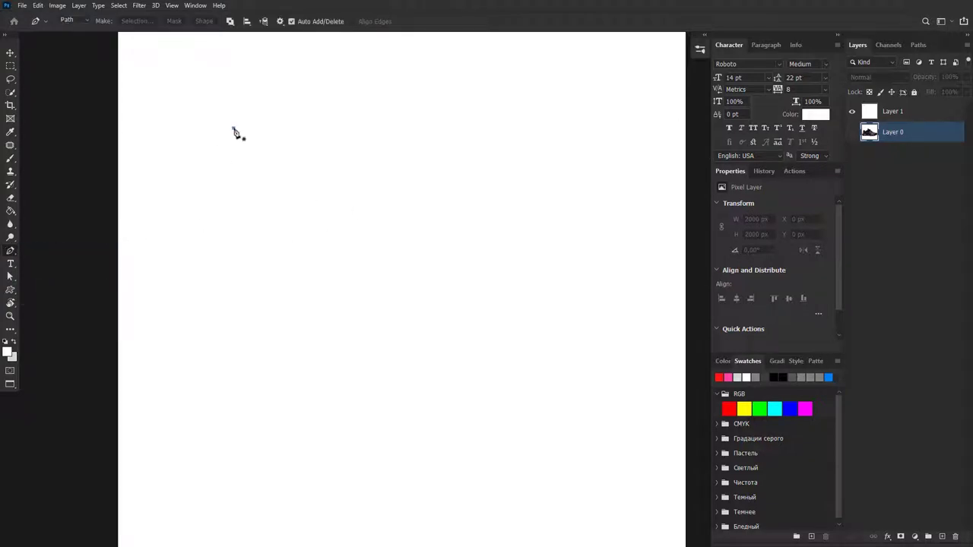
pyautogui.click(234, 128)
pyautogui.click(196, 287)
pyautogui.click(564, 277)
pyautogui.click(506, 115)
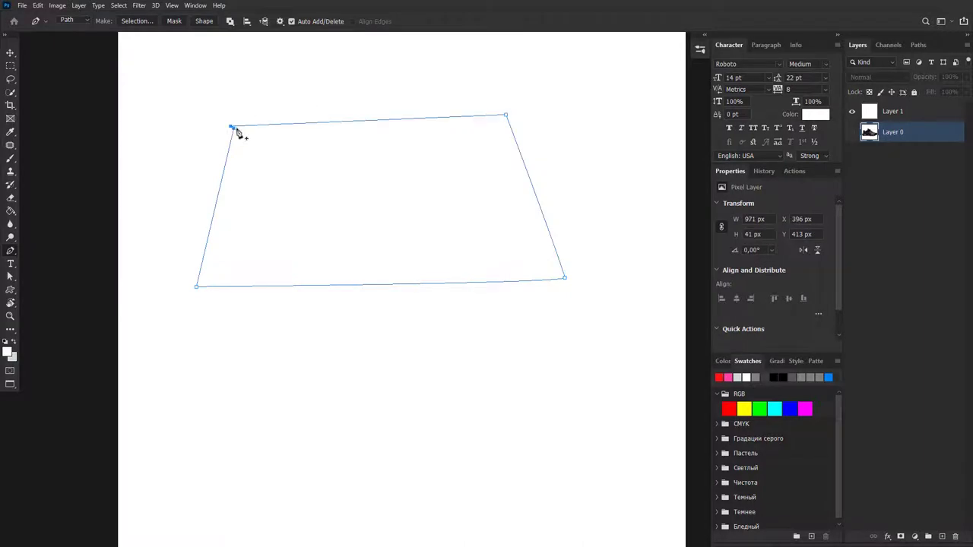
pyautogui.click(234, 128)
pyautogui.click(203, 21)
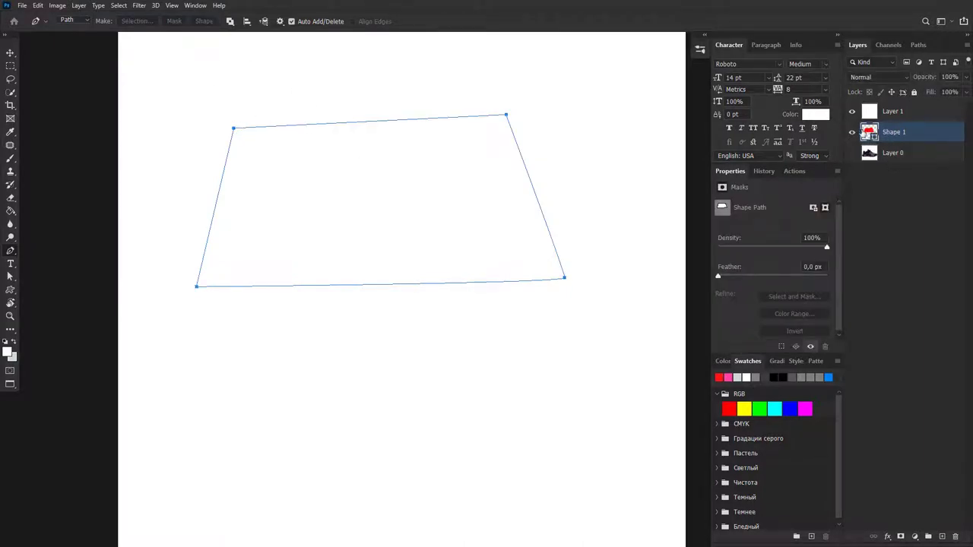
# Move Shape 1 above Layer 1, nudge it down-right, and select its bottom-left anchor
pyautogui.moveTo(864, 133); pyautogui.dragTo(866, 107)
pyautogui.press('v')
pyautogui.moveTo(444, 190)
pyautogui.mouseDown()
pyautogui.moveTo(471, 214)
pyautogui.moveTo(450, 204)
pyautogui.mouseUp()
pyautogui.press('a')
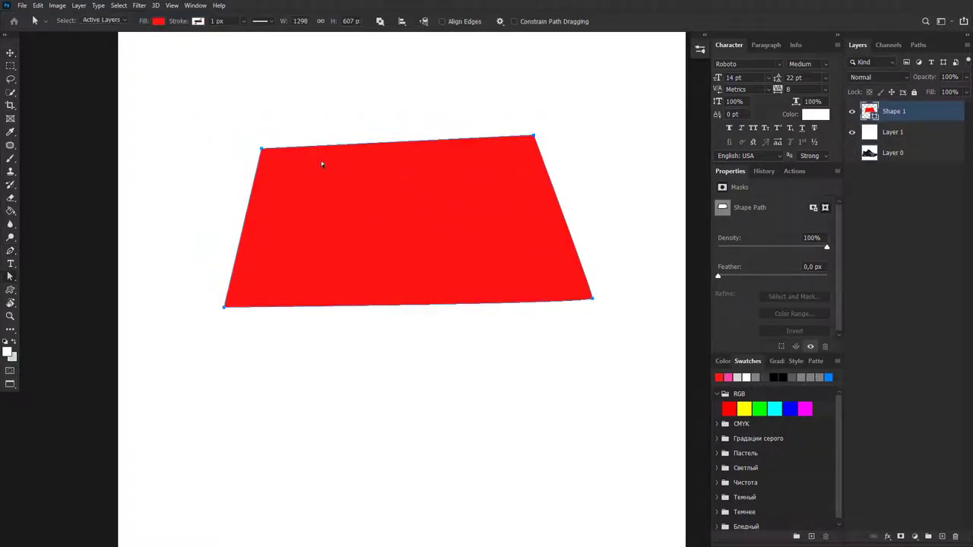
pyautogui.scroll(1, 301, 164)
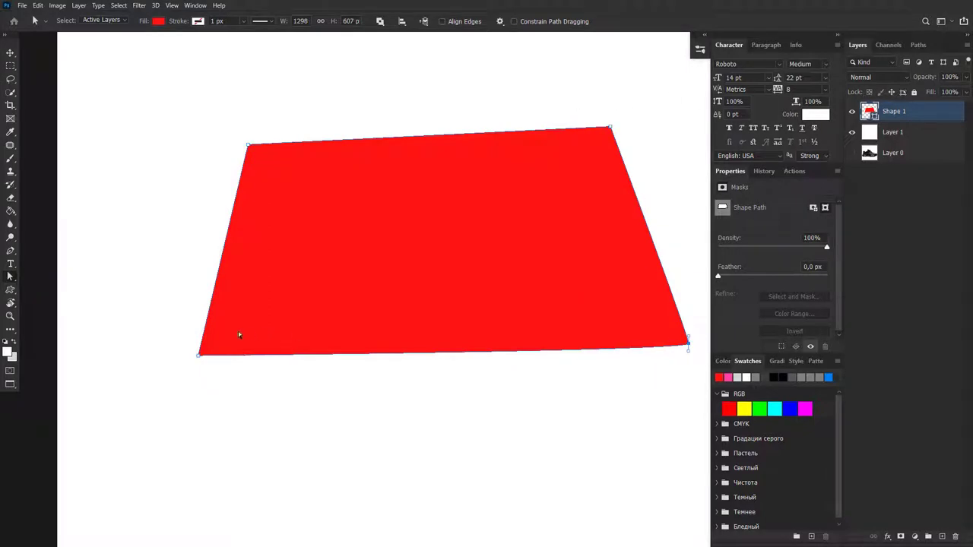
pyautogui.moveTo(179, 338); pyautogui.dragTo(244, 403)
pyautogui.press('p')
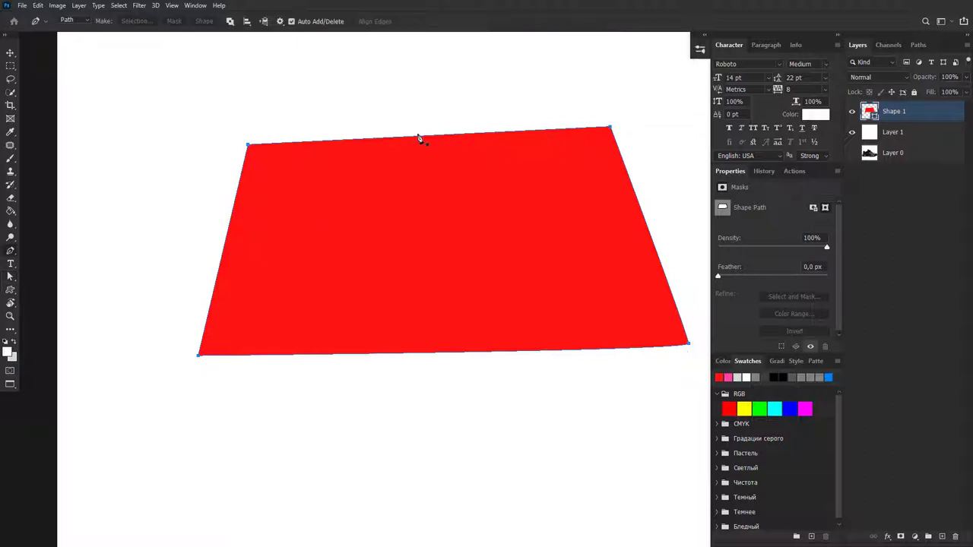
# Activate the Add Anchor Point Tool and zoom and pan so the red shape fills the view
pyautogui.rightClick(10, 251)
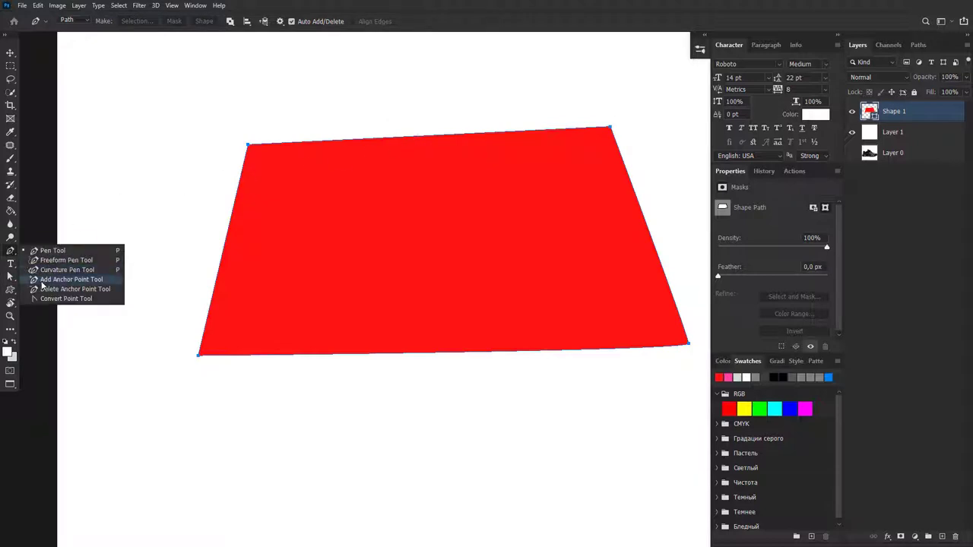
pyautogui.click(69, 279)
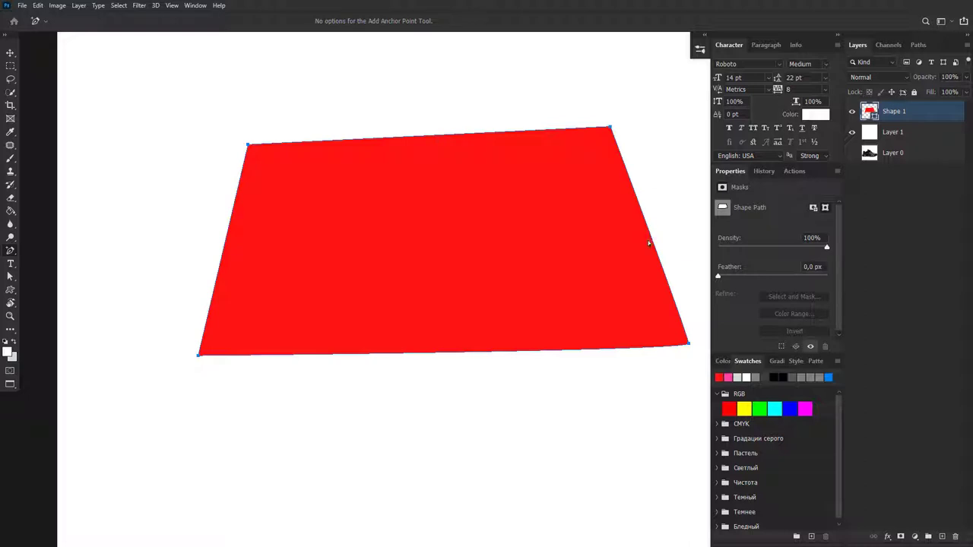
pyautogui.scroll(2, 649, 233)
pyautogui.moveTo(276, 104); pyautogui.dragTo(398, 125)
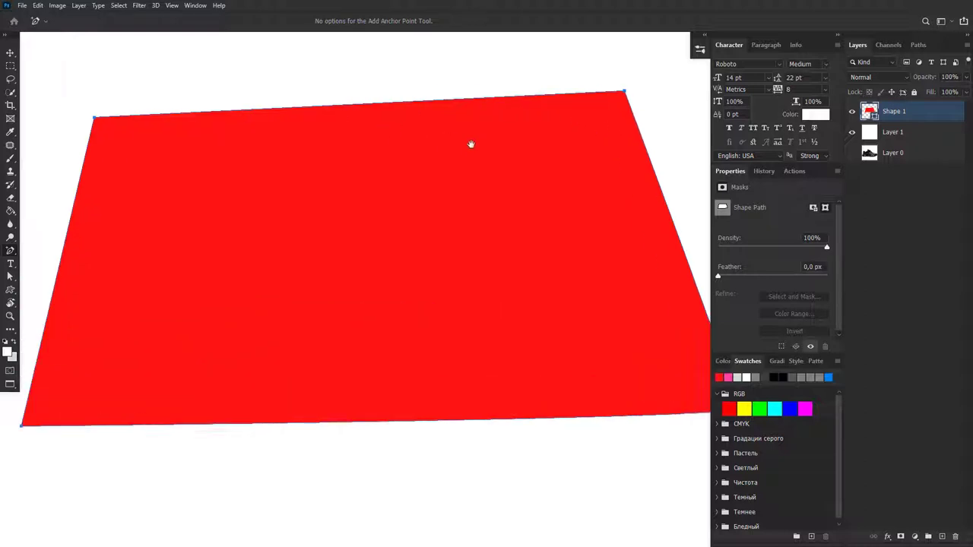
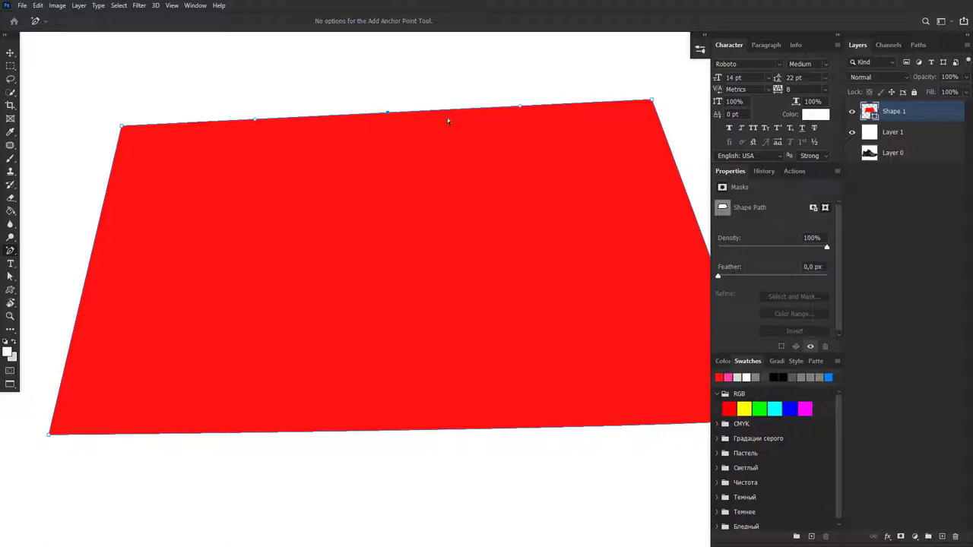
# Add an anchor on the red shape's top edge and pull it into a gentle convex arc
pyautogui.moveTo(387, 112); pyautogui.dragTo(386, 118)
pyautogui.moveTo(393, 221); pyautogui.dragTo(394, 222)
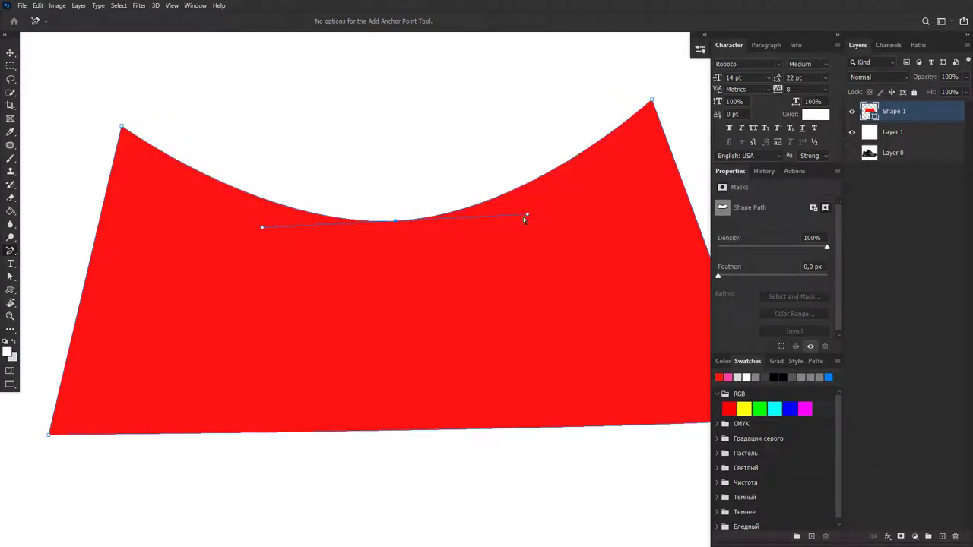
pyautogui.moveTo(527, 217); pyautogui.dragTo(483, 261)
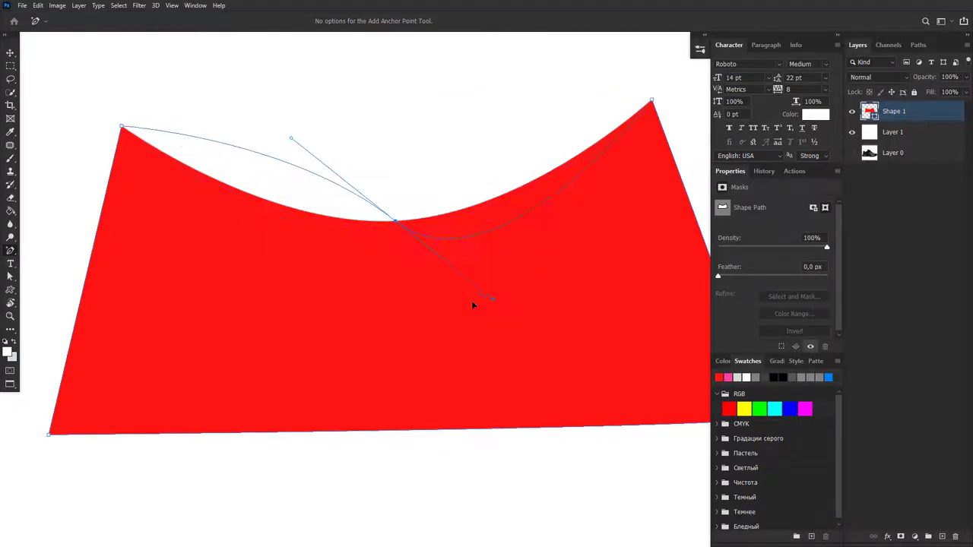
pyautogui.moveTo(280, 155)
pyautogui.mouseDown()
pyautogui.moveTo(290, 188)
pyautogui.moveTo(257, 206)
pyautogui.moveTo(245, 235)
pyautogui.mouseUp()
pyautogui.moveTo(398, 225); pyautogui.dragTo(409, 81)
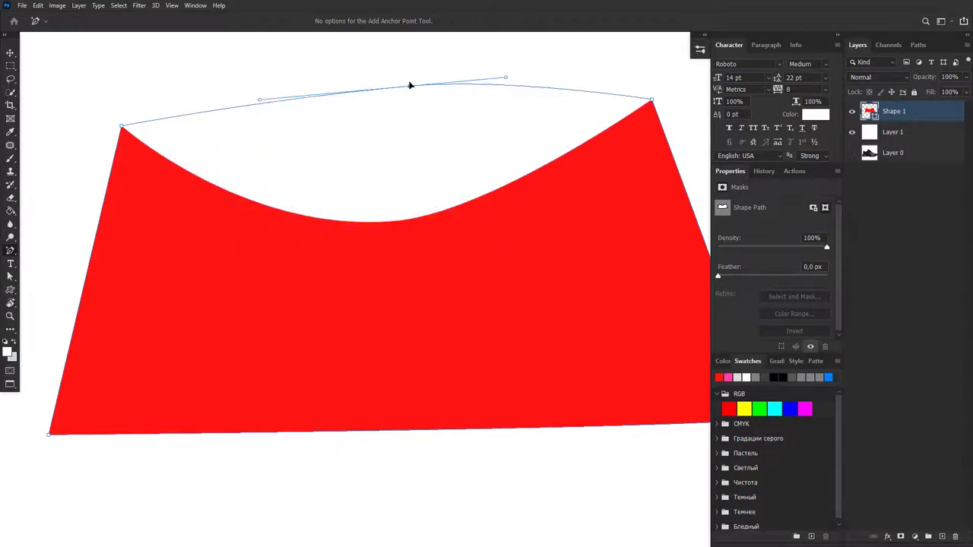
# Add an anchor on the bottom edge and arch it upward to match the top curve
pyautogui.scroll(-1, 409, 81)
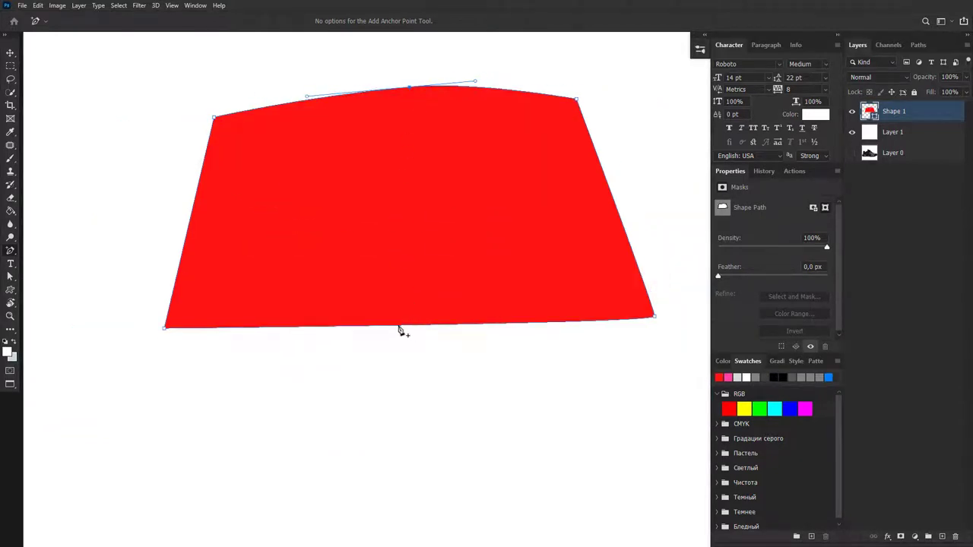
pyautogui.moveTo(400, 328); pyautogui.dragTo(397, 292)
pyautogui.moveTo(400, 217); pyautogui.dragTo(401, 215)
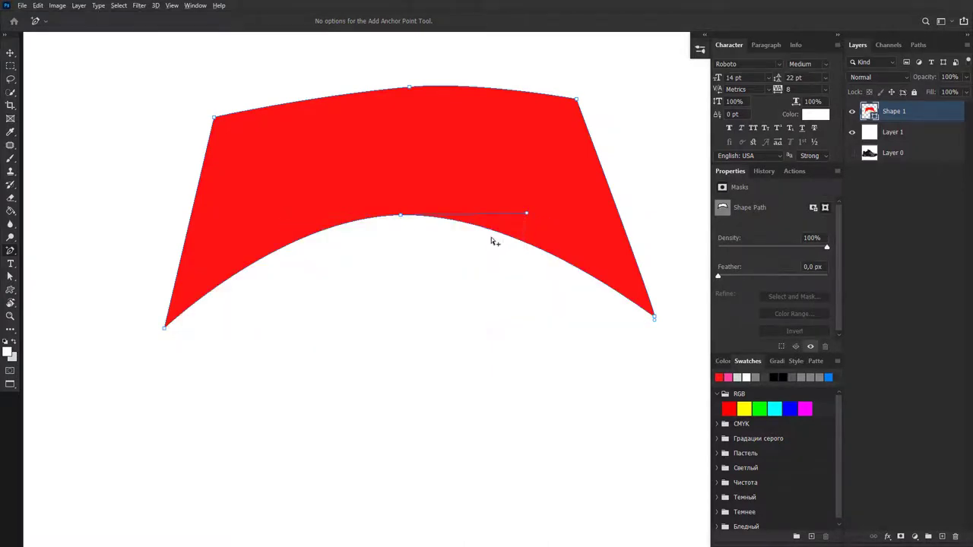
pyautogui.scroll(-3, 430, 238)
pyautogui.moveTo(431, 239); pyautogui.dragTo(378, 203)
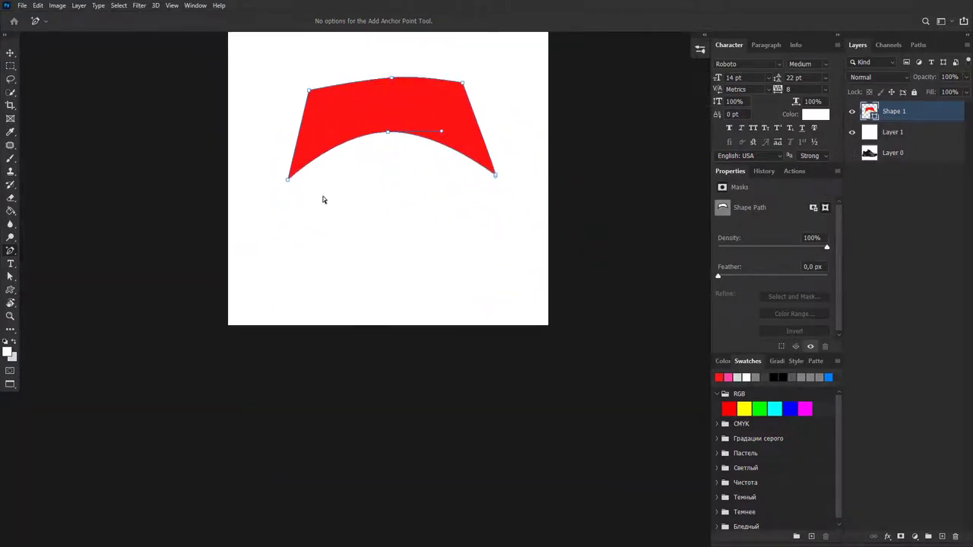
# Draw a red 668 × 668 px circle, Ellipse 1, below the arched band
pyautogui.click(11, 289)
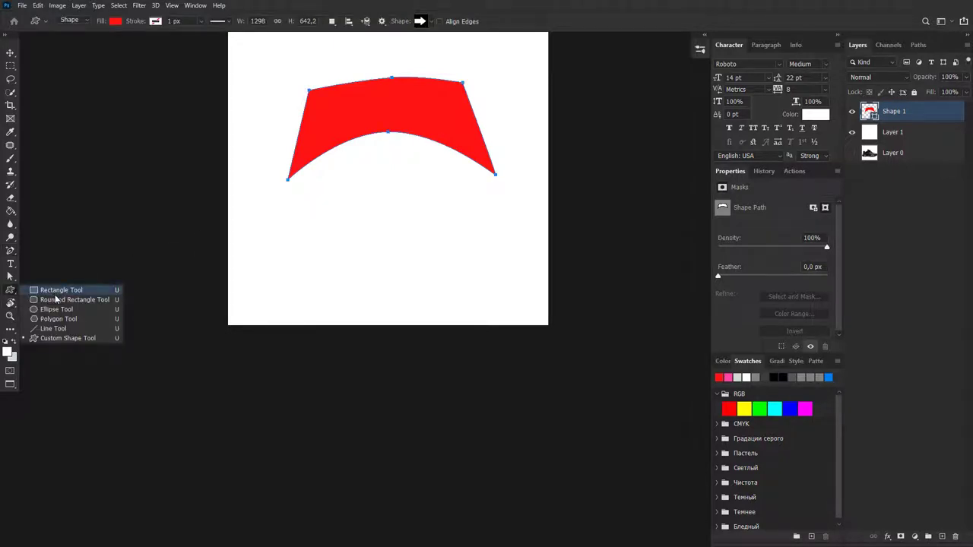
pyautogui.click(49, 311)
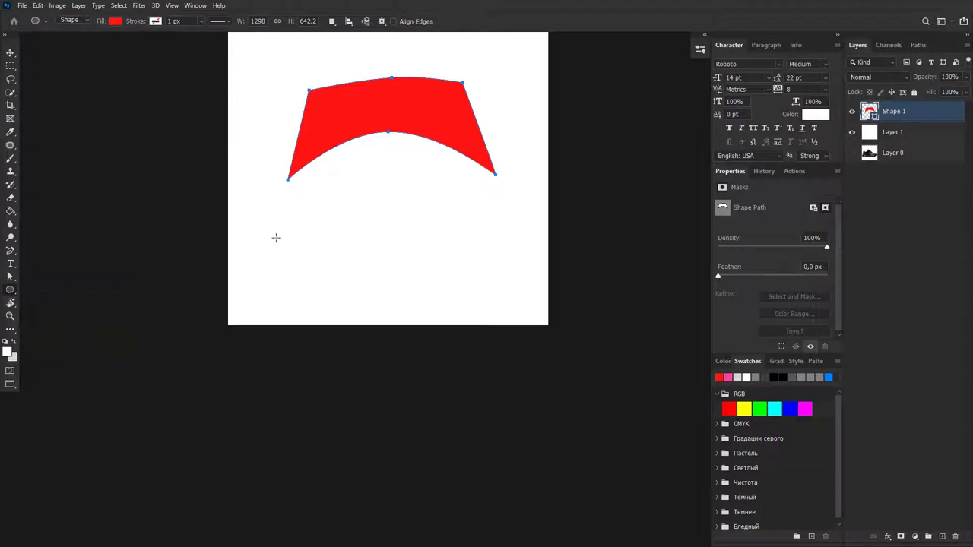
pyautogui.moveTo(282, 199); pyautogui.dragTo(390, 307)
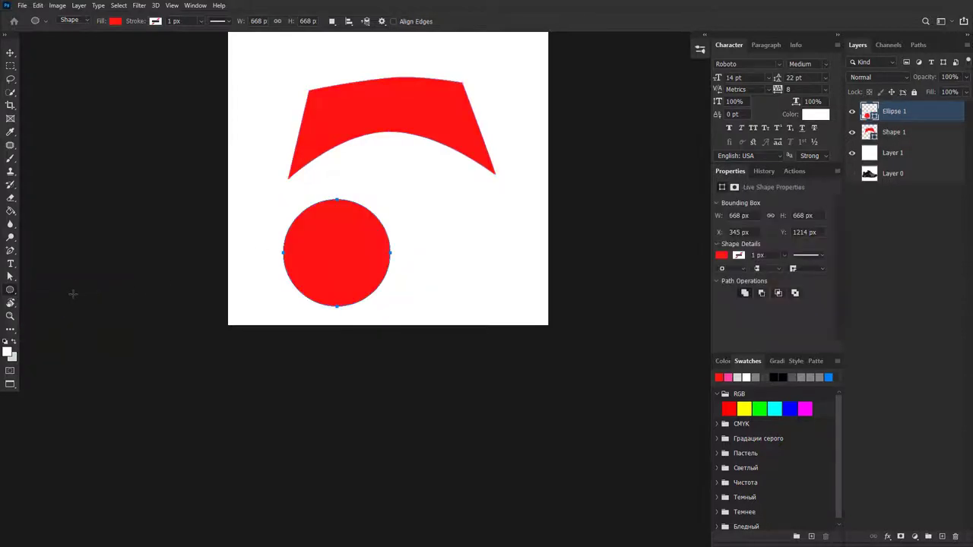
pyautogui.scroll(1, 343, 241)
pyautogui.scroll(1, 342, 239)
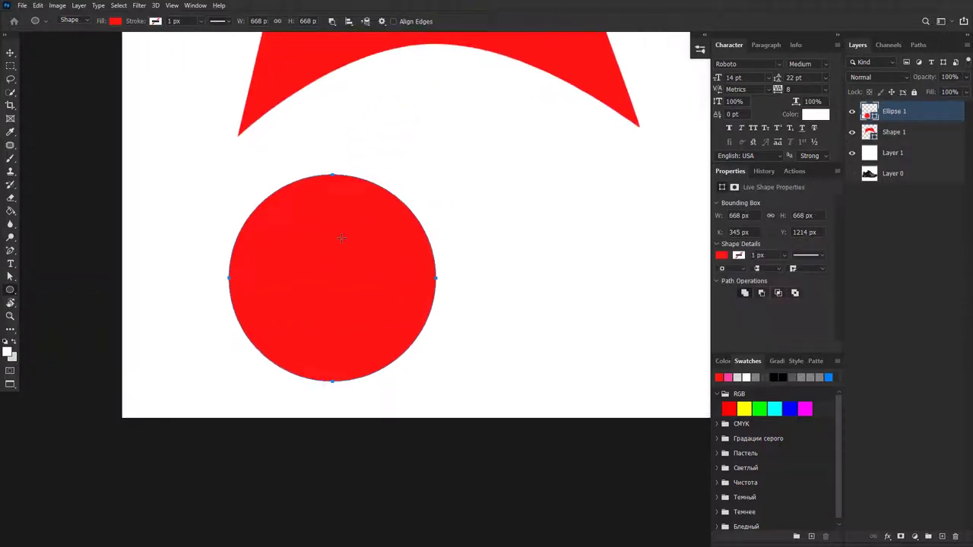
pyautogui.moveTo(9, 249); pyautogui.dragTo(88, 279)
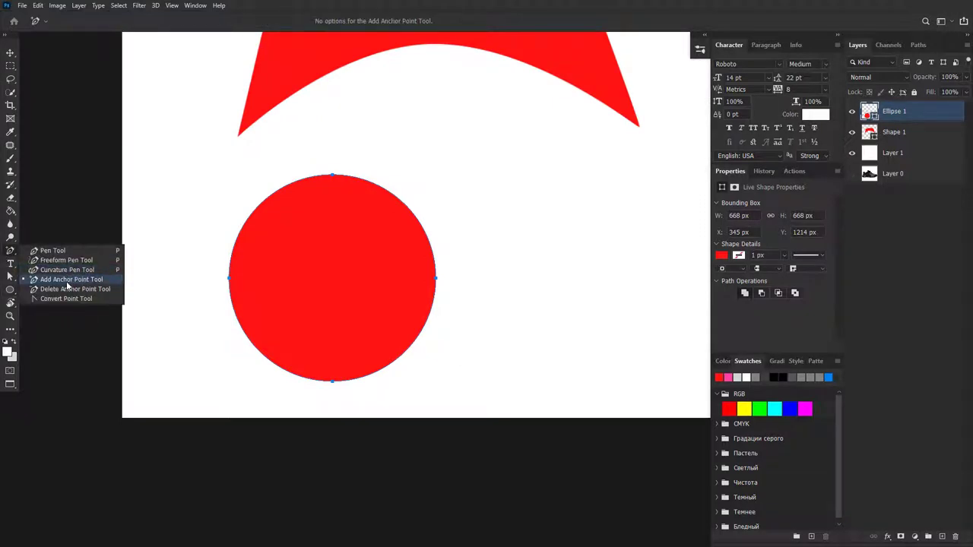
# Add an anchor on the circle's upper-right edge and drag it inward to carve a deep notch
pyautogui.click(67, 283)
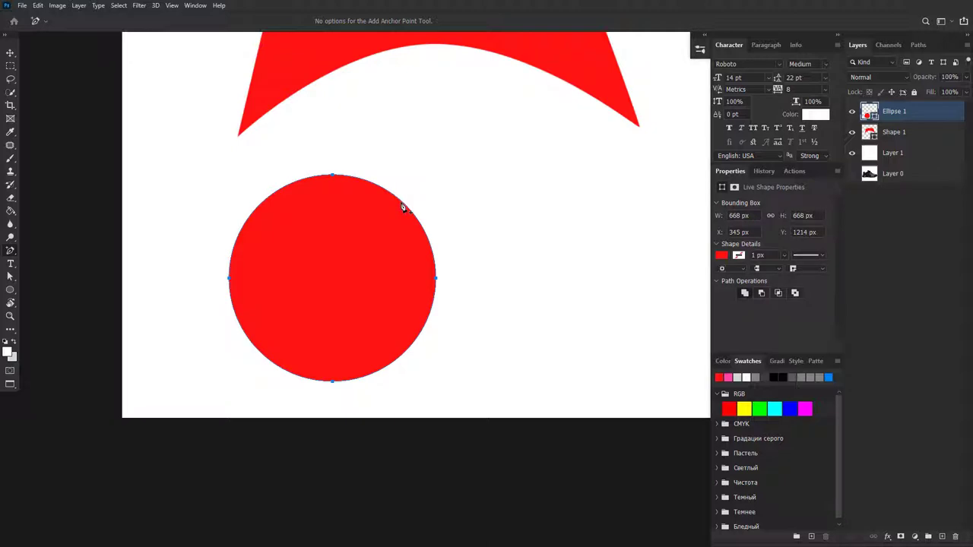
pyautogui.click(403, 206)
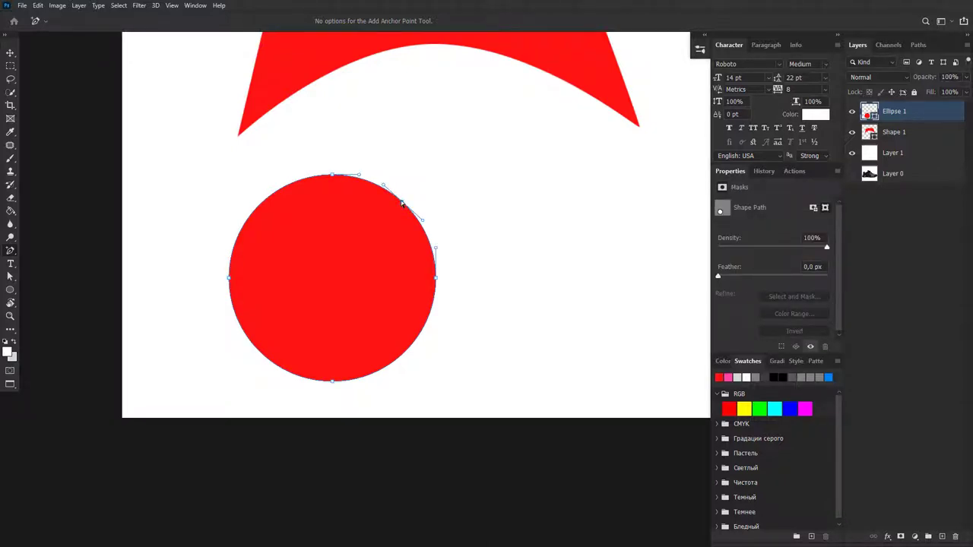
pyautogui.scroll(1, 402, 204)
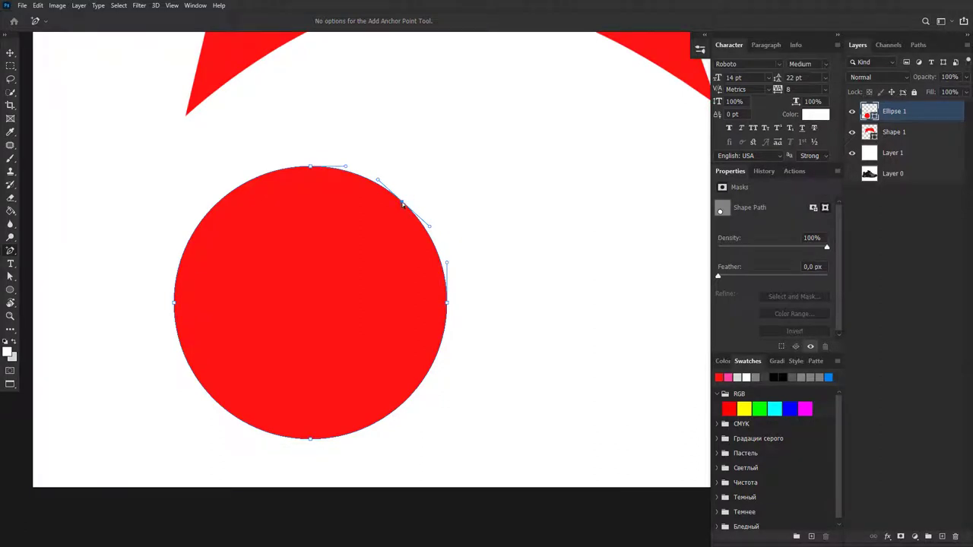
pyautogui.moveTo(403, 204); pyautogui.dragTo(364, 236)
pyautogui.moveTo(290, 330); pyautogui.dragTo(287, 329)
pyautogui.scroll(-3, 423, 216)
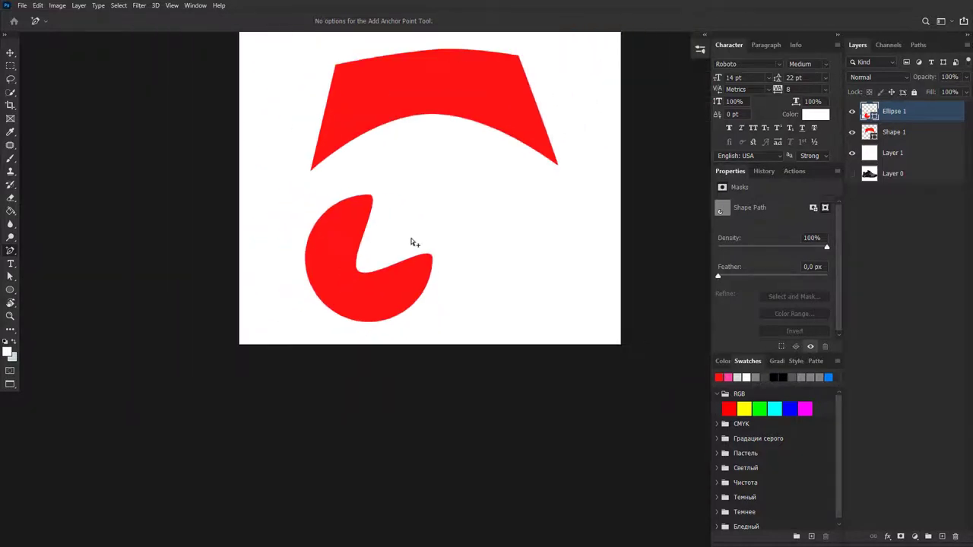
pyautogui.scroll(2, 405, 225)
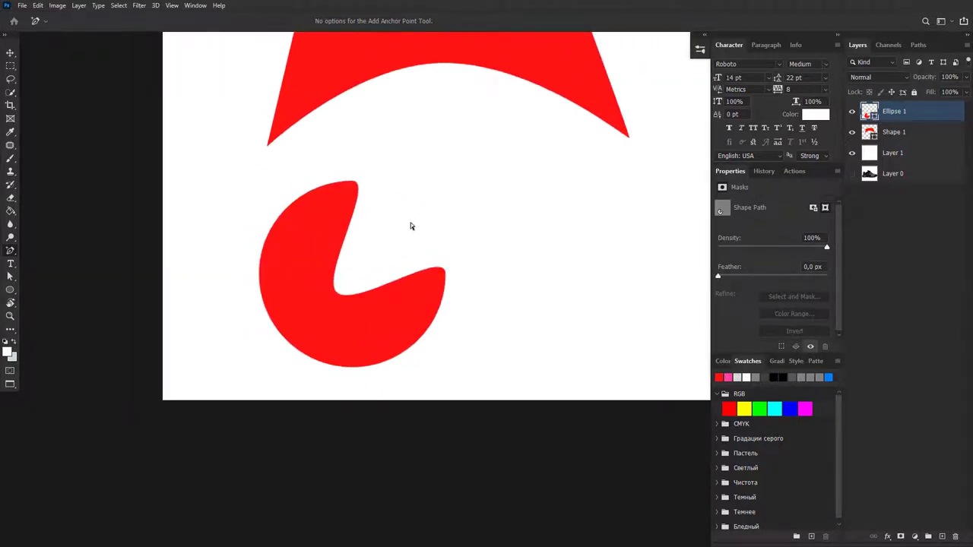
# Move the notched, hook-shaped circle up and to the right
pyautogui.press('v')
pyautogui.moveTo(377, 305); pyautogui.dragTo(458, 265)
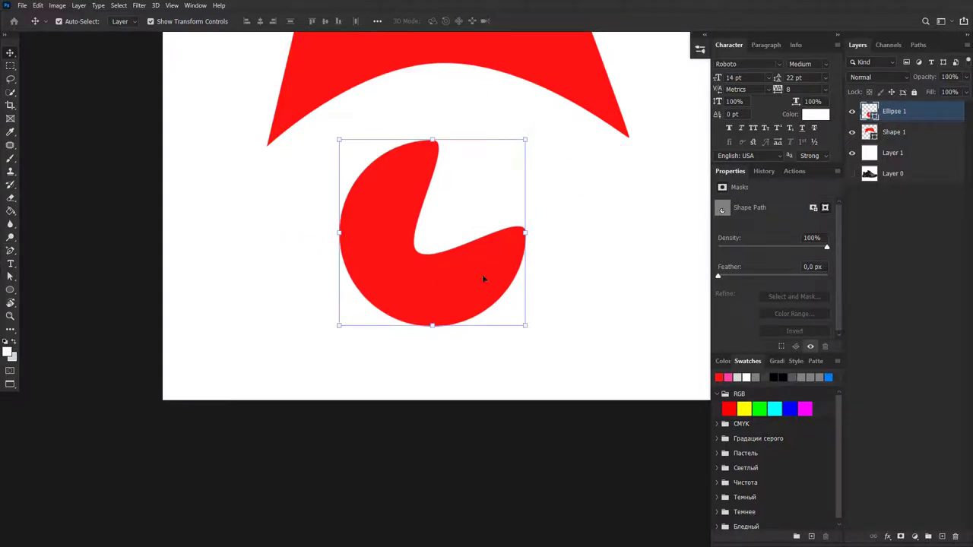
pyautogui.click(11, 250)
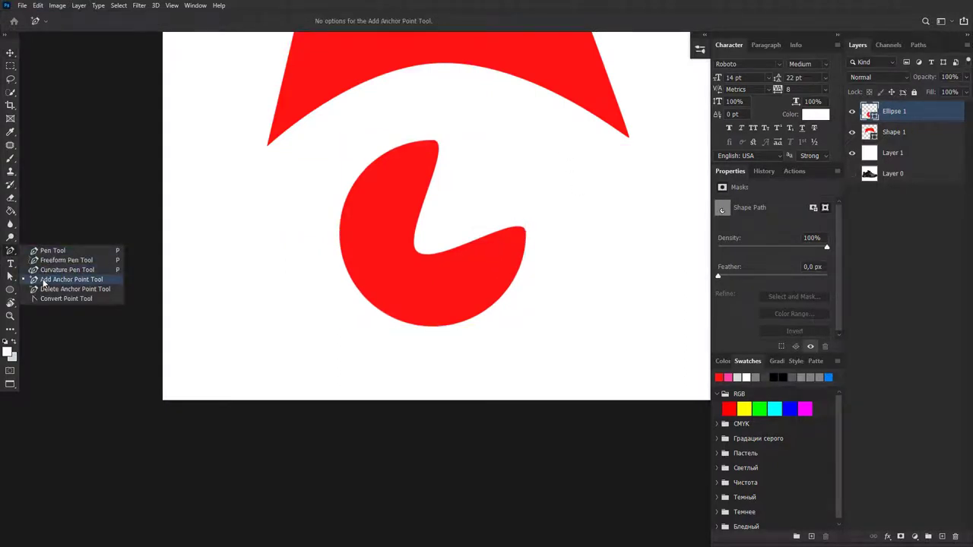
pyautogui.click(46, 291)
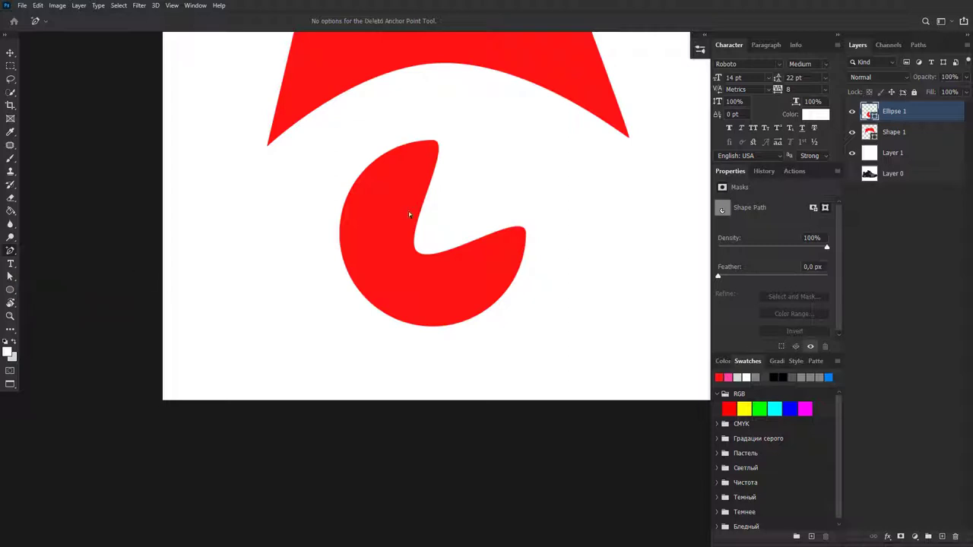
pyautogui.moveTo(295, 122); pyautogui.dragTo(237, 190)
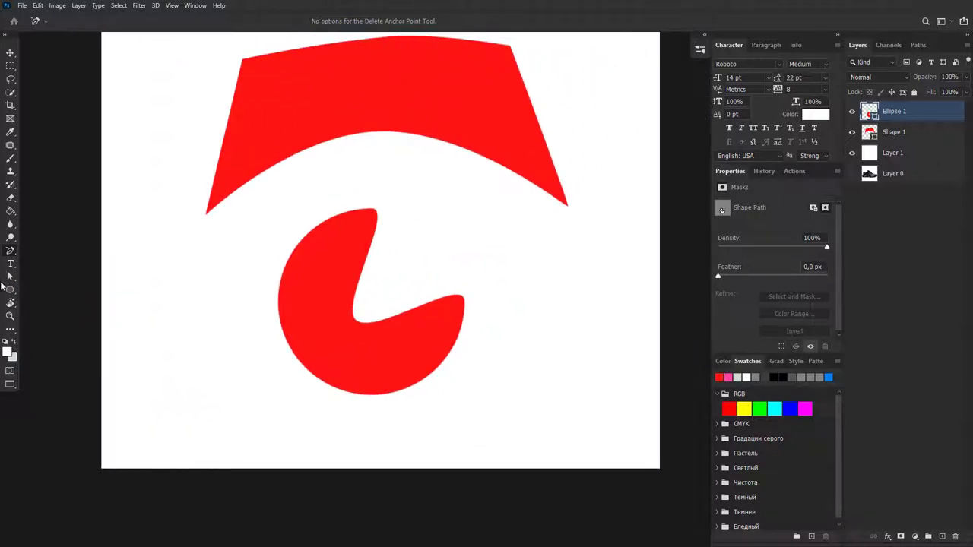
# Draw a red 381 × 381 px square, Rectangle 1, to the right of the notched circle
pyautogui.click(11, 290)
pyautogui.click(37, 297)
pyautogui.moveTo(314, 257); pyautogui.dragTo(205, 232)
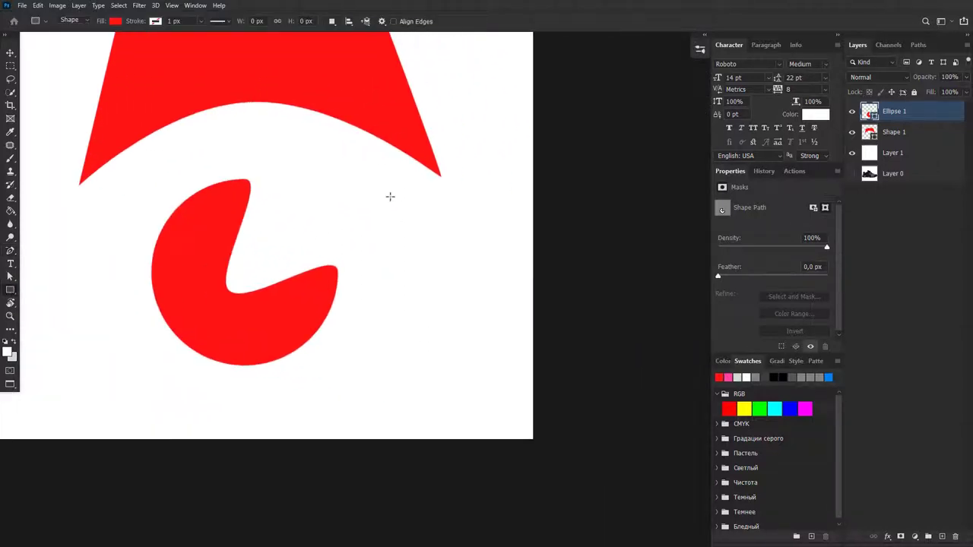
pyautogui.moveTo(390, 198); pyautogui.dragTo(497, 303)
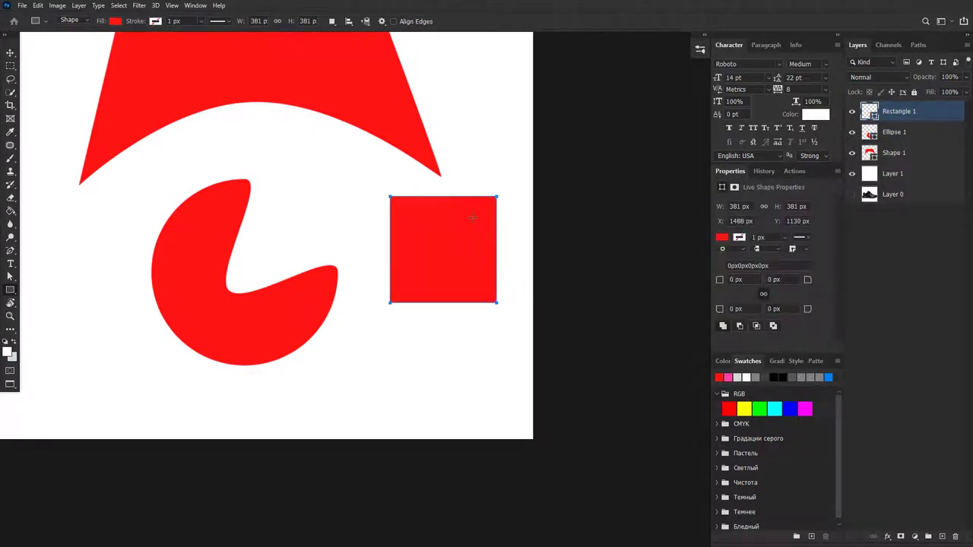
pyautogui.press('v')
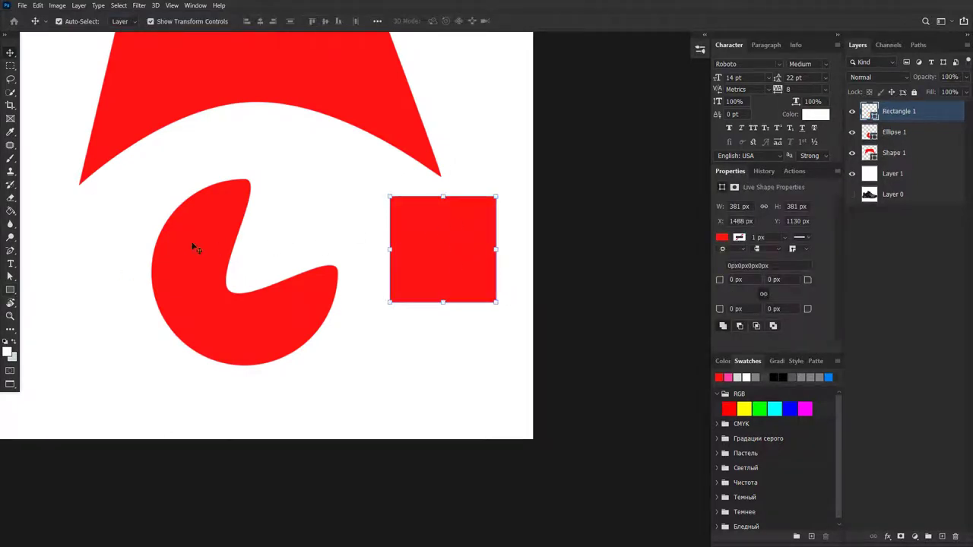
pyautogui.click(10, 252)
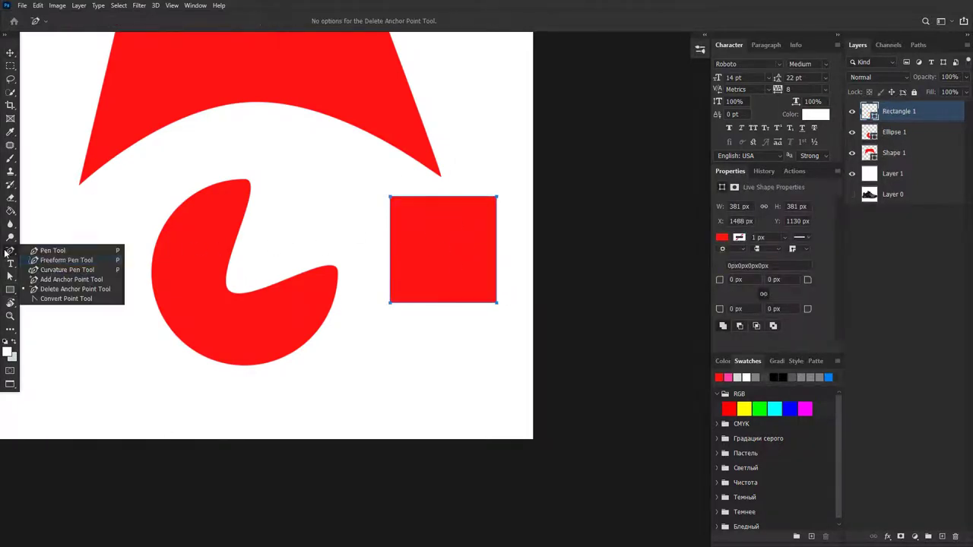
pyautogui.click(48, 289)
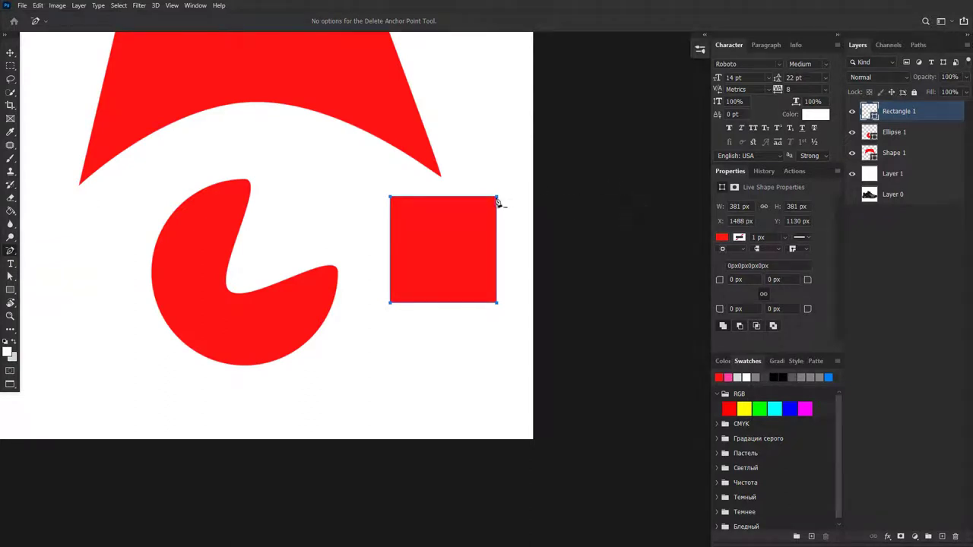
pyautogui.scroll(2, 498, 200)
pyautogui.scroll(1, 497, 200)
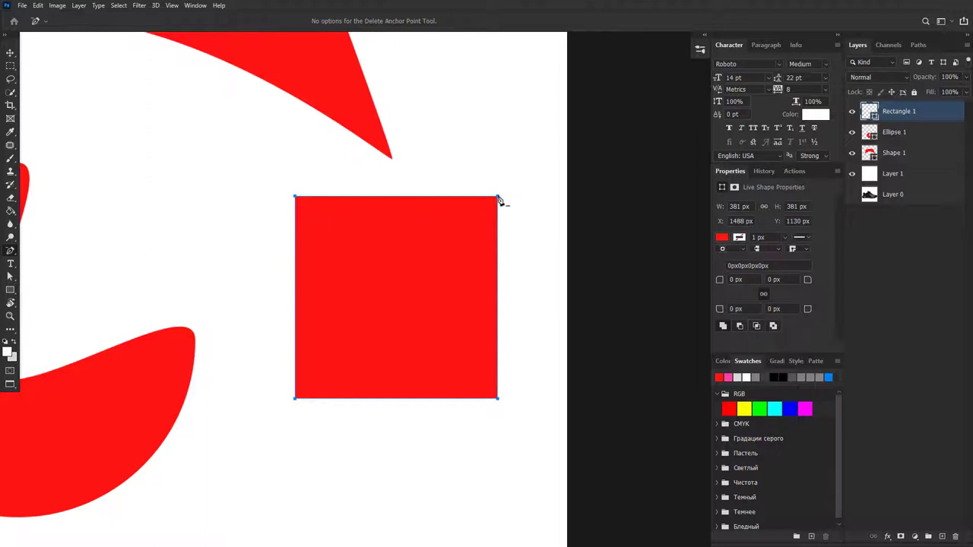
# Delete some of the square's corner anchors, then undo to restore the whole red square
pyautogui.click(498, 198)
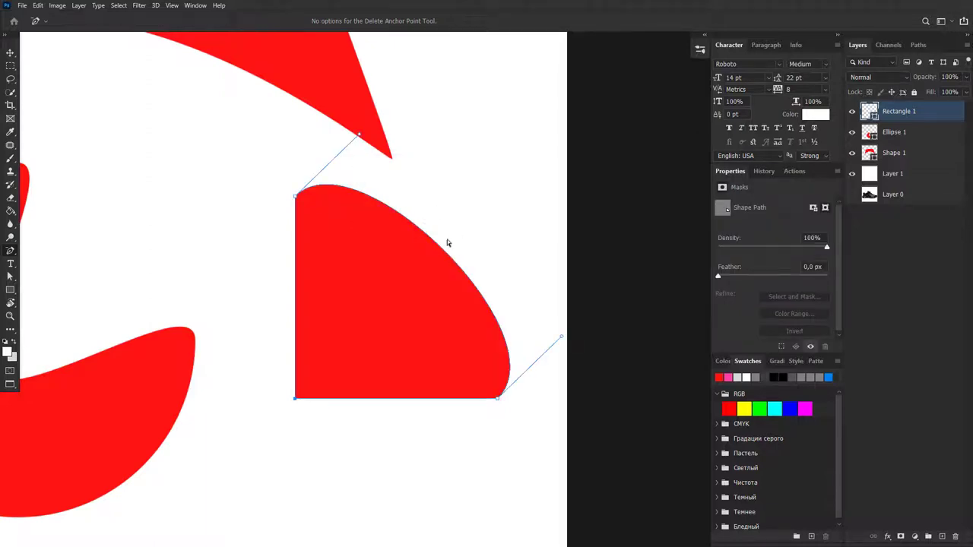
pyautogui.click(296, 199)
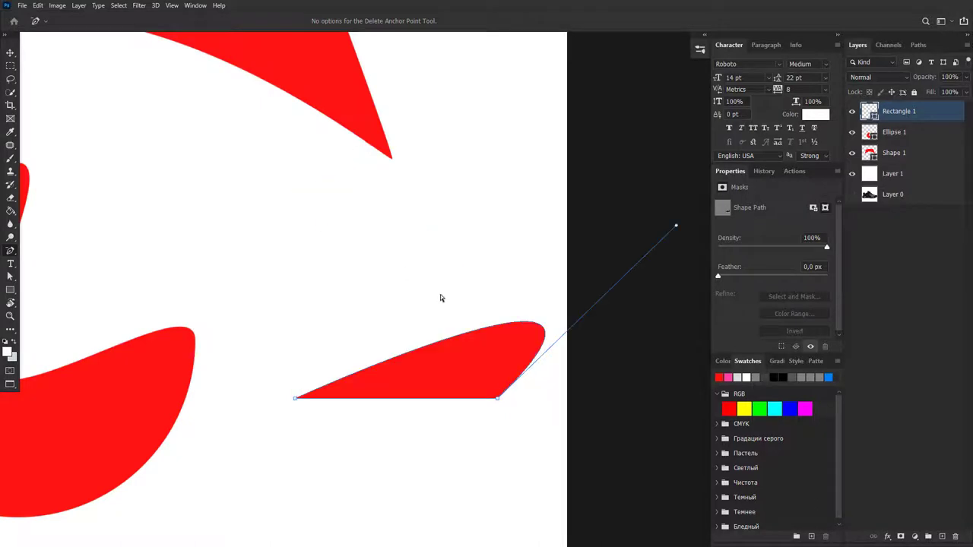
pyautogui.click(498, 399)
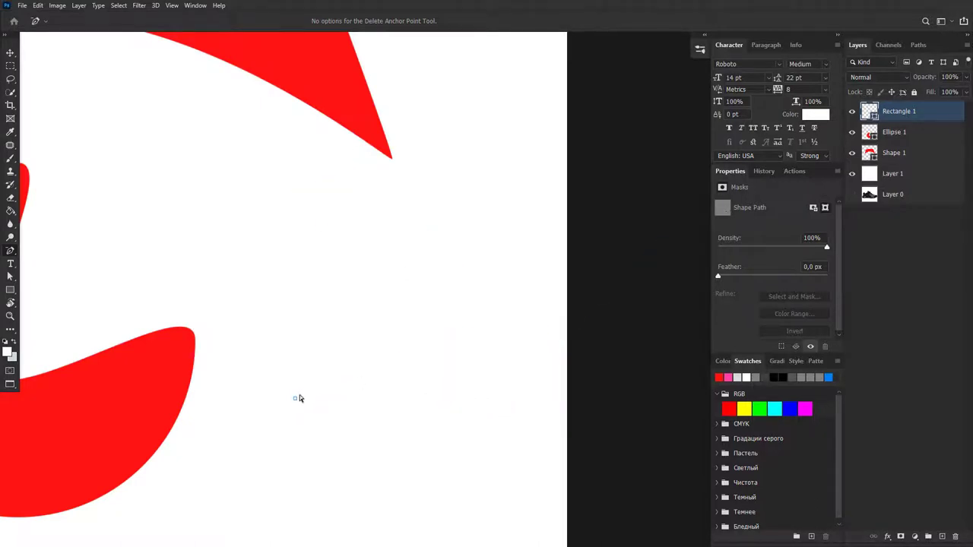
pyautogui.hotkey('ctrl', 'z')
pyautogui.hotkey('ctrl', 'z')
pyautogui.hotkey('ctrl', 'z')
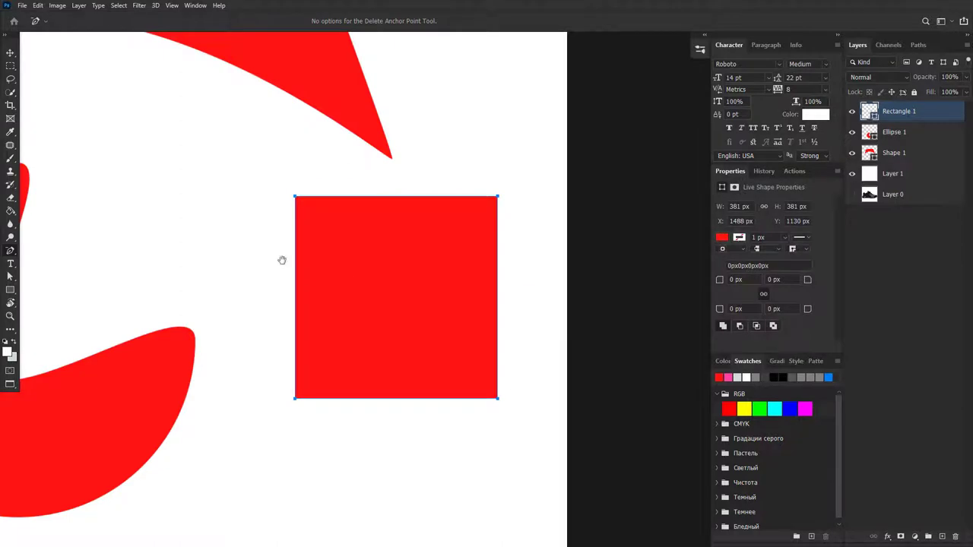
# Delete Ellipse 1's top, inner-loop and right anchors, making a smooth lopsided oval
pyautogui.moveTo(282, 261); pyautogui.dragTo(406, 294)
pyautogui.press('v')
pyautogui.click(361, 404)
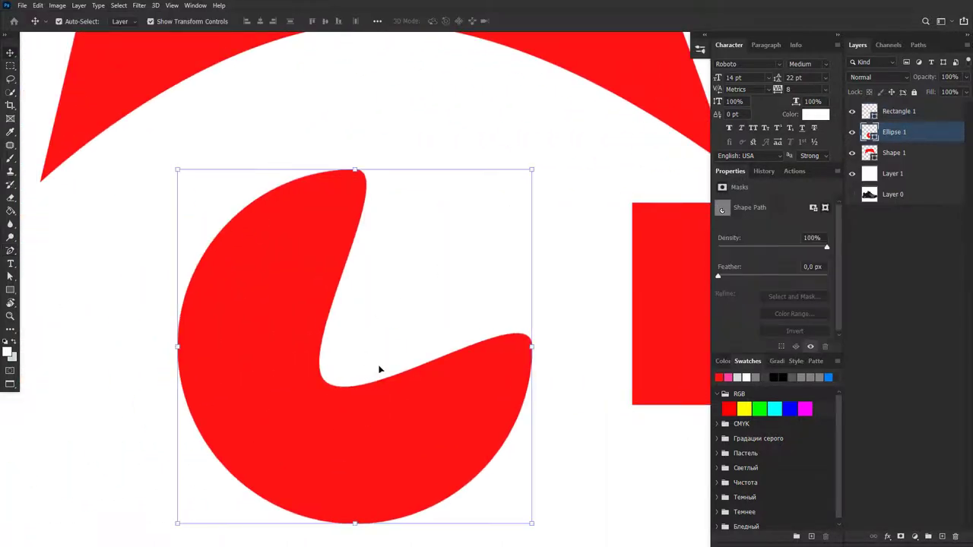
pyautogui.click(10, 252)
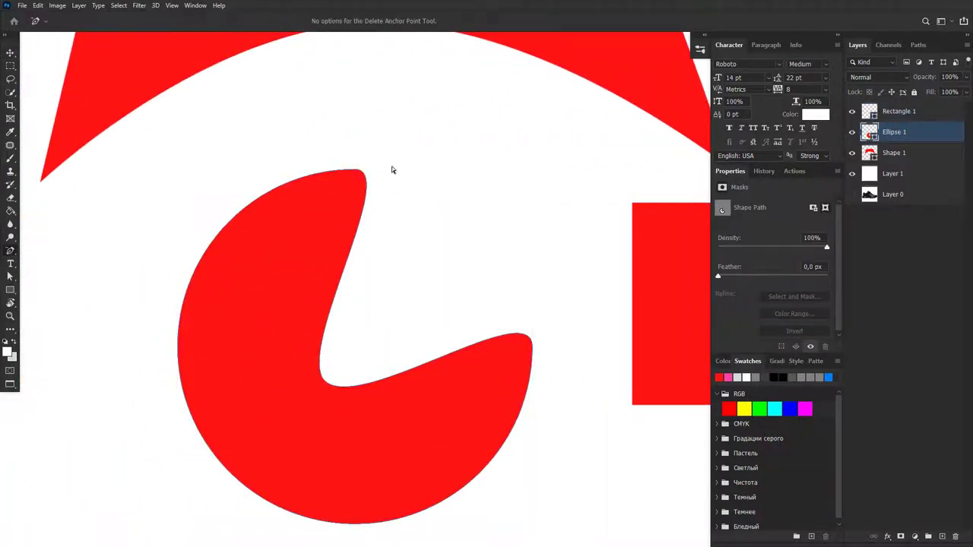
pyautogui.click(360, 176)
pyautogui.click(358, 174)
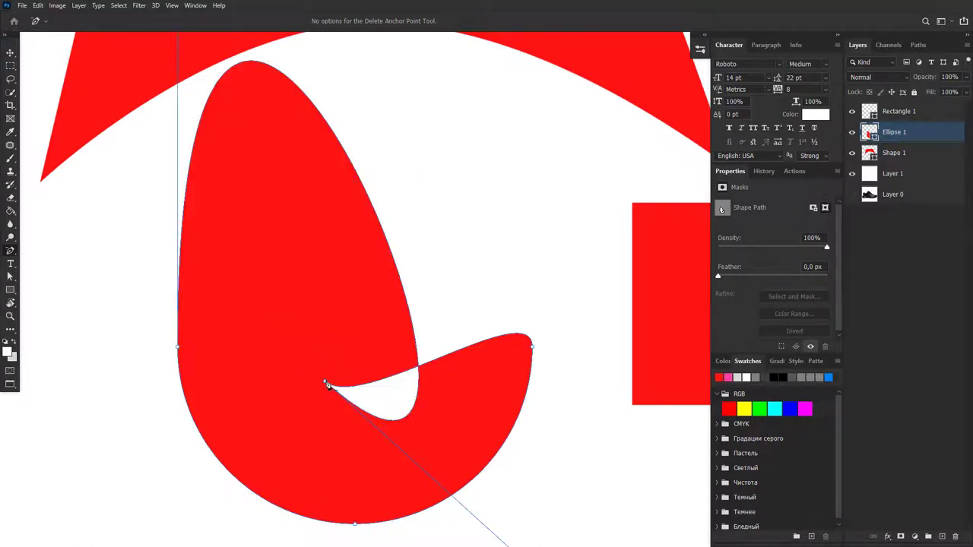
pyautogui.click(326, 385)
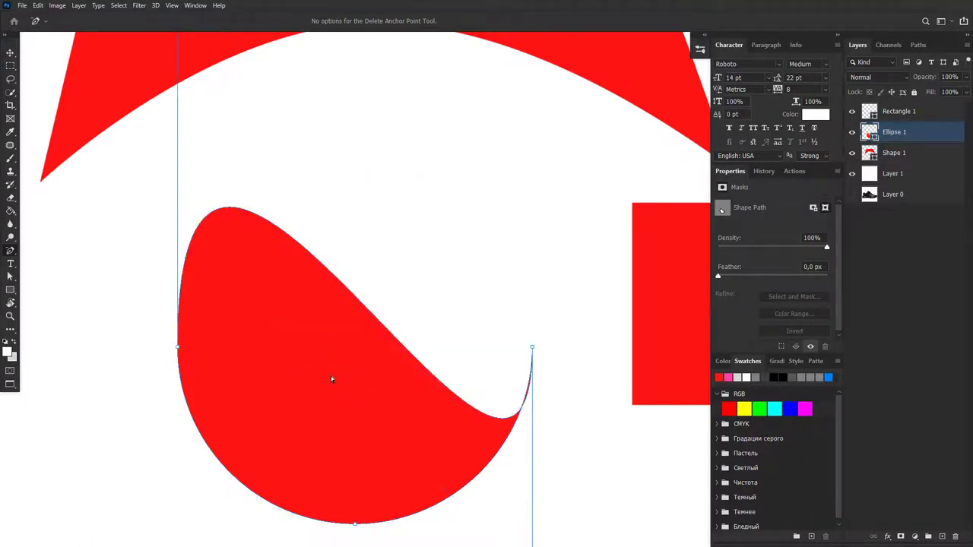
pyautogui.click(534, 352)
pyautogui.scroll(-2, 412, 339)
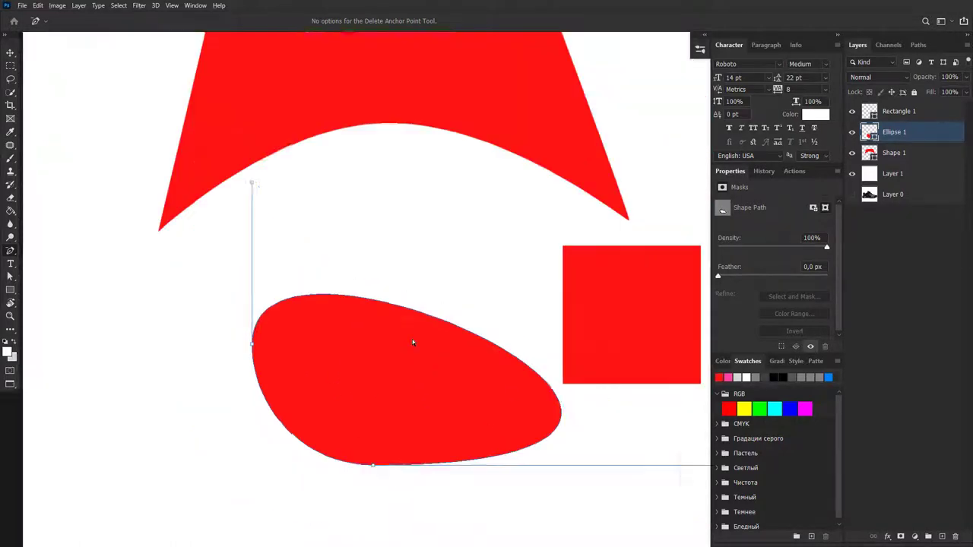
pyautogui.scroll(-2, 412, 339)
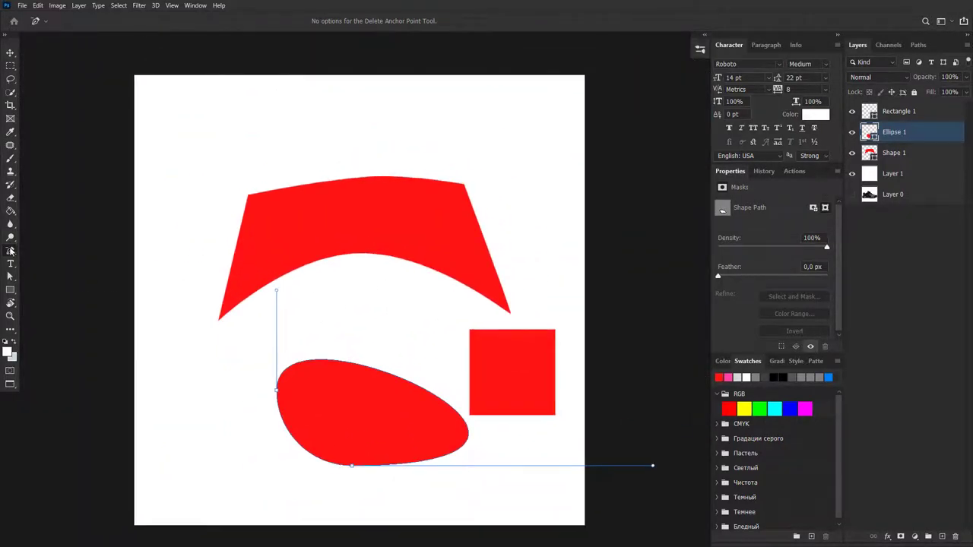
# Pick the Convert Point Tool and select the red square, Rectangle 1, with the Move tool
pyautogui.rightClick(10, 251)
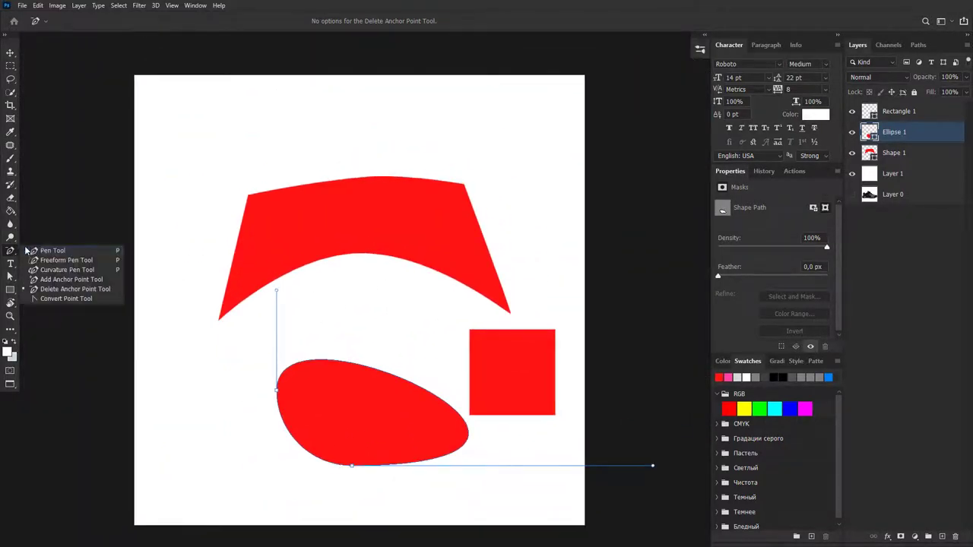
pyautogui.click(69, 298)
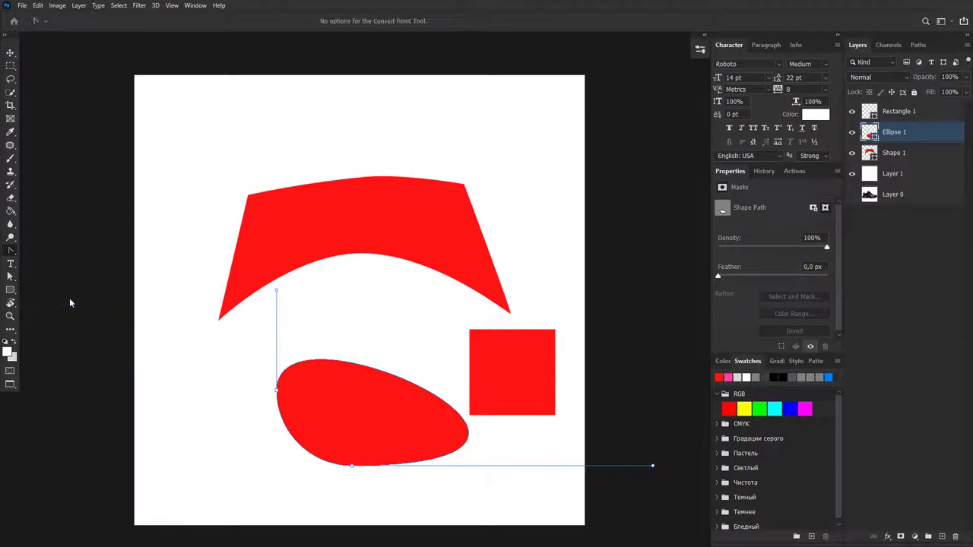
pyautogui.press('v')
pyautogui.click(389, 220)
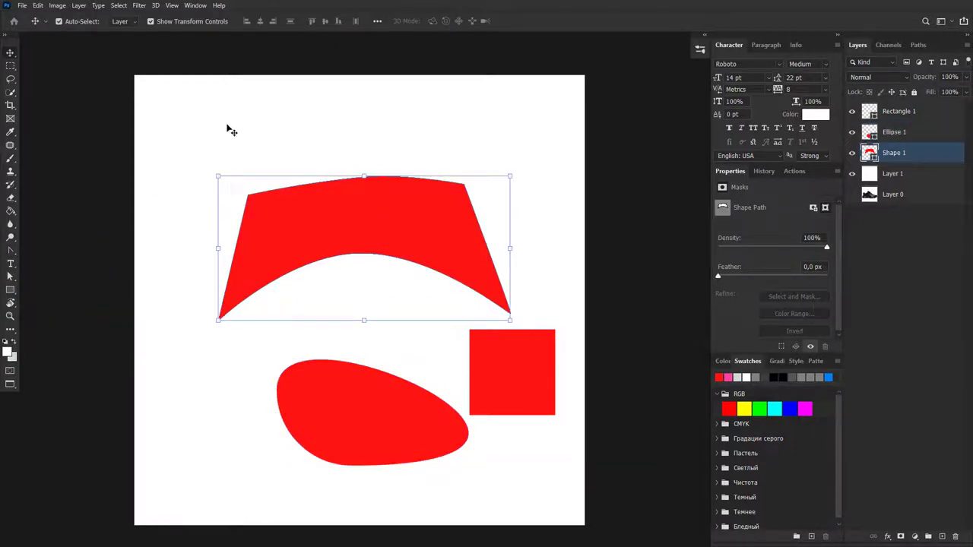
pyautogui.click(514, 373)
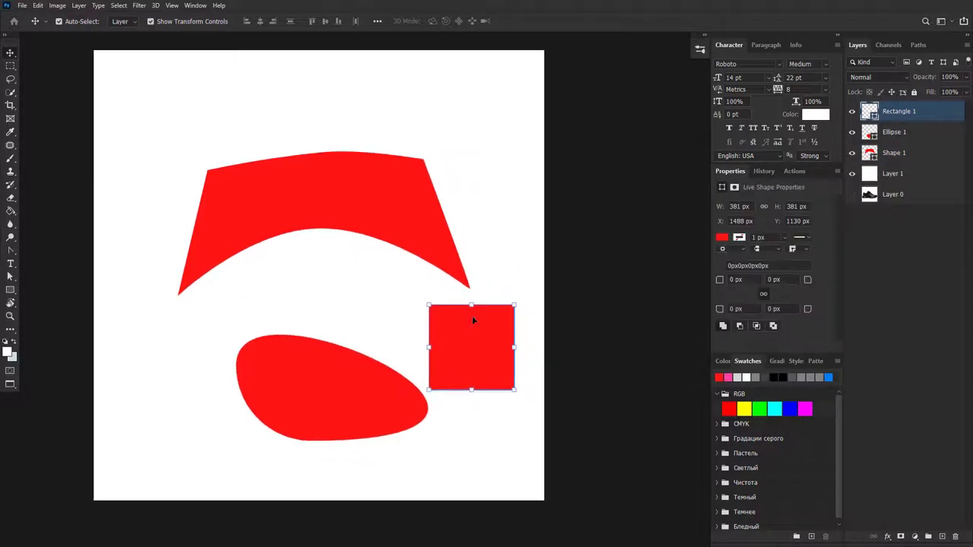
pyautogui.scroll(2, 474, 319)
pyautogui.click(177, 437)
pyautogui.click(479, 353)
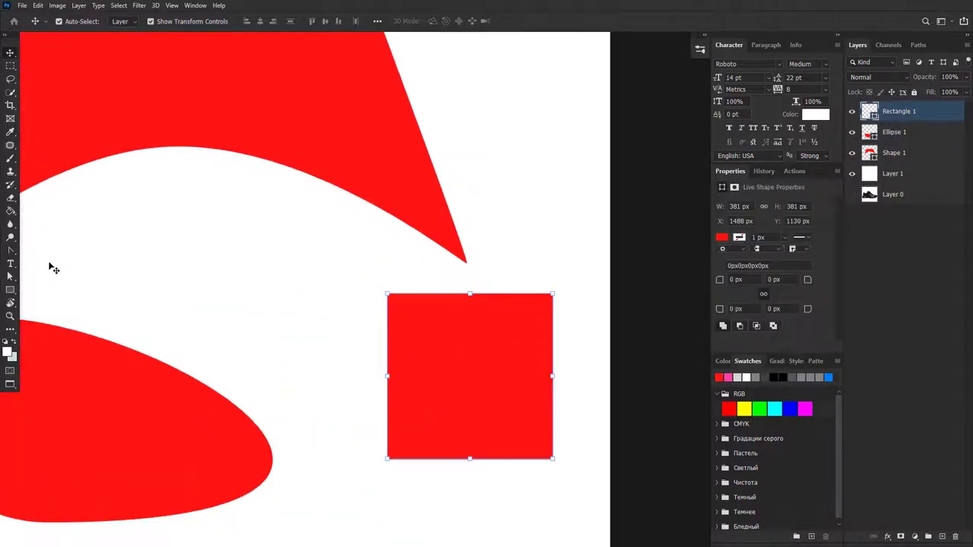
# Convert the red square from a live rectangle into an ordinary path via its corner
pyautogui.click(15, 253)
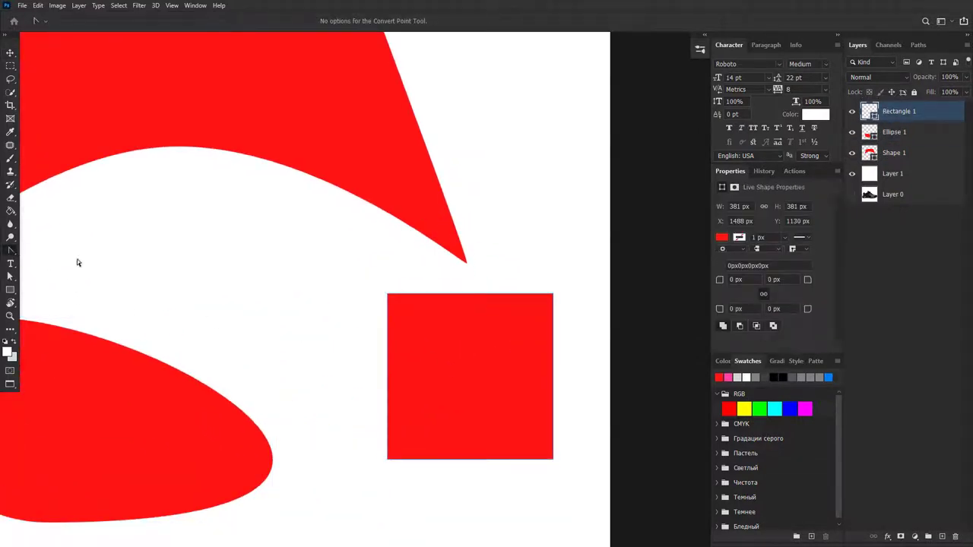
pyautogui.click(388, 296)
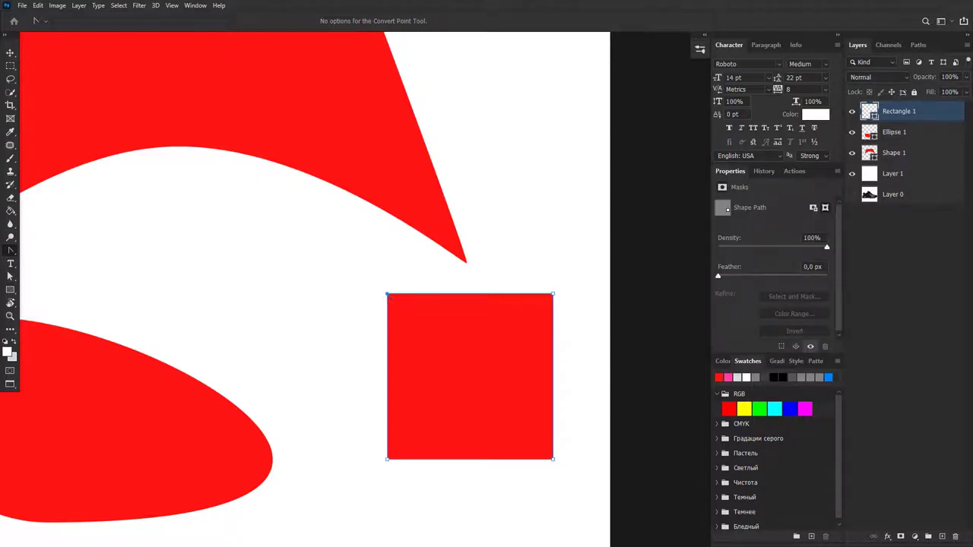
pyautogui.scroll(3, 389, 299)
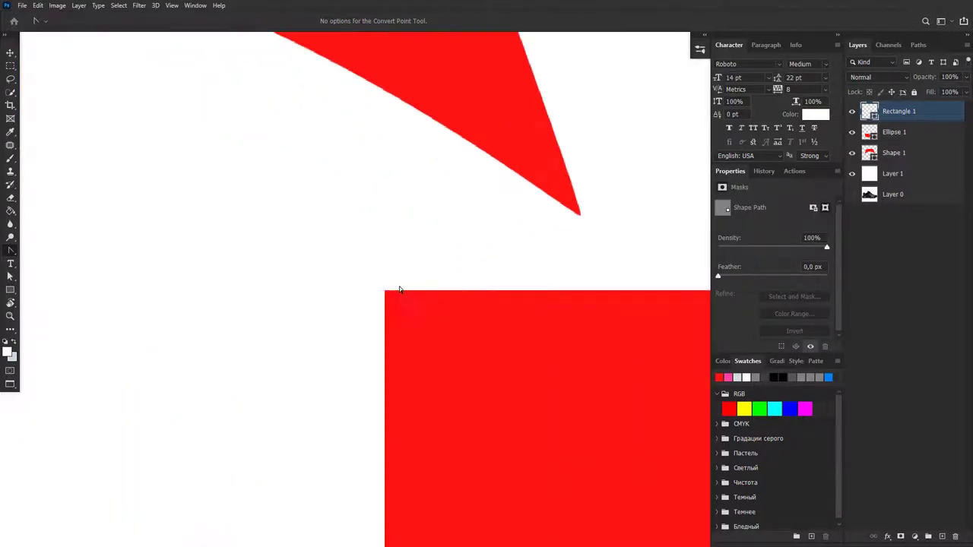
pyautogui.scroll(-2, 383, 307)
pyautogui.scroll(-3, 376, 322)
pyautogui.press('v')
pyautogui.click(342, 335)
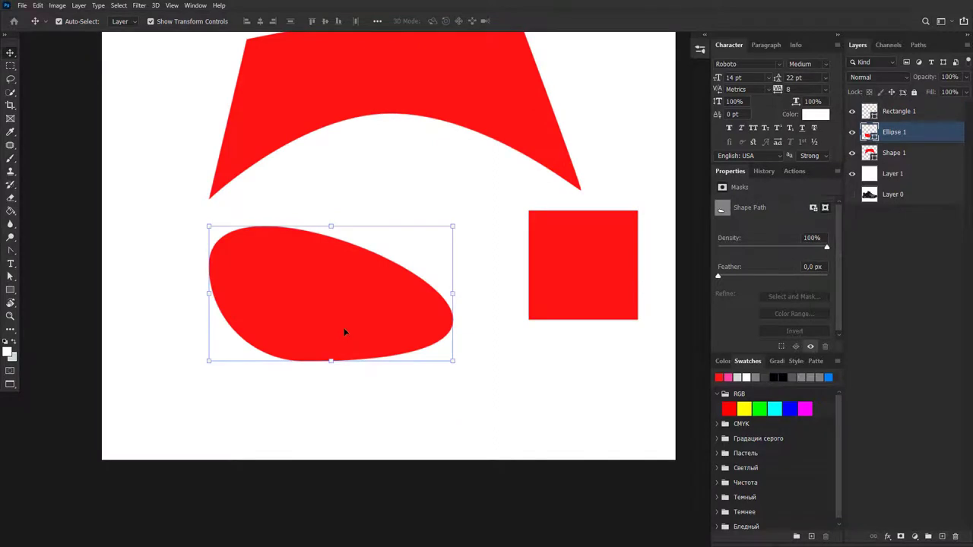
# Make the oval's bottom anchor a corner, then drag long smooth handles back out of it
pyautogui.scroll(3, 341, 332)
pyautogui.press('a')
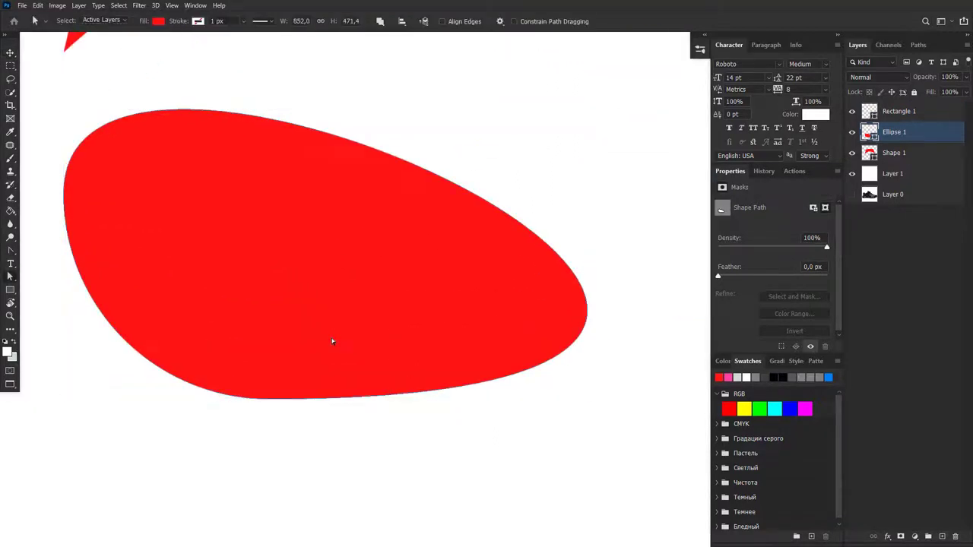
pyautogui.press('p')
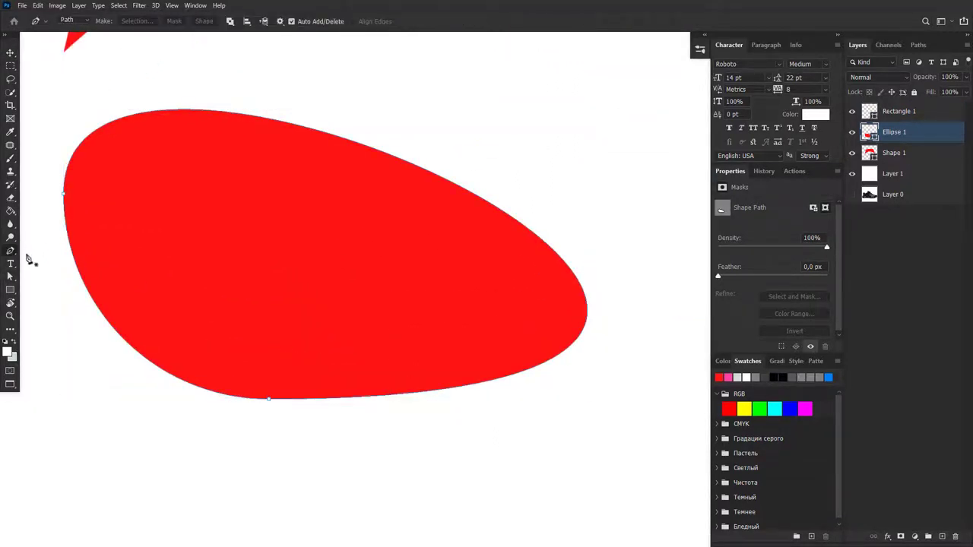
pyautogui.rightClick(13, 253)
pyautogui.click(50, 299)
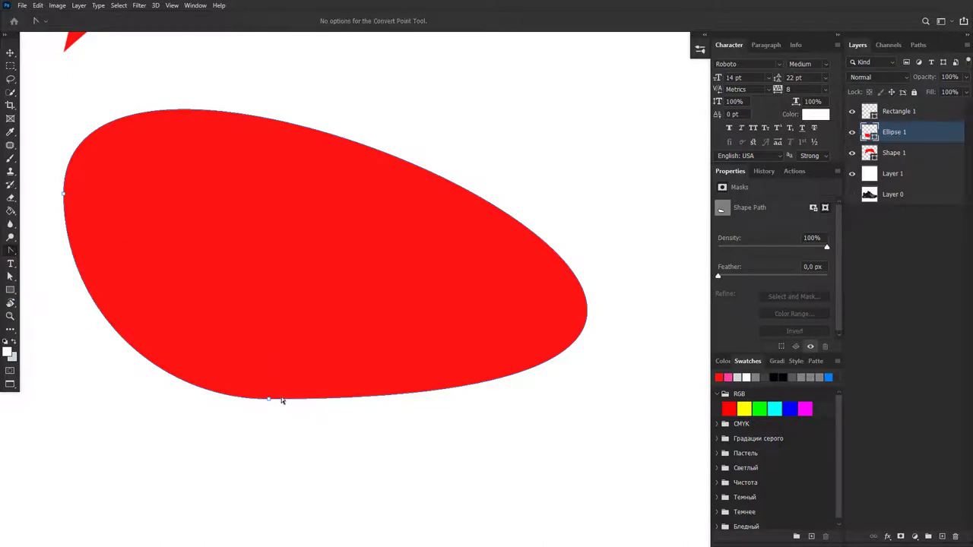
pyautogui.click(268, 401)
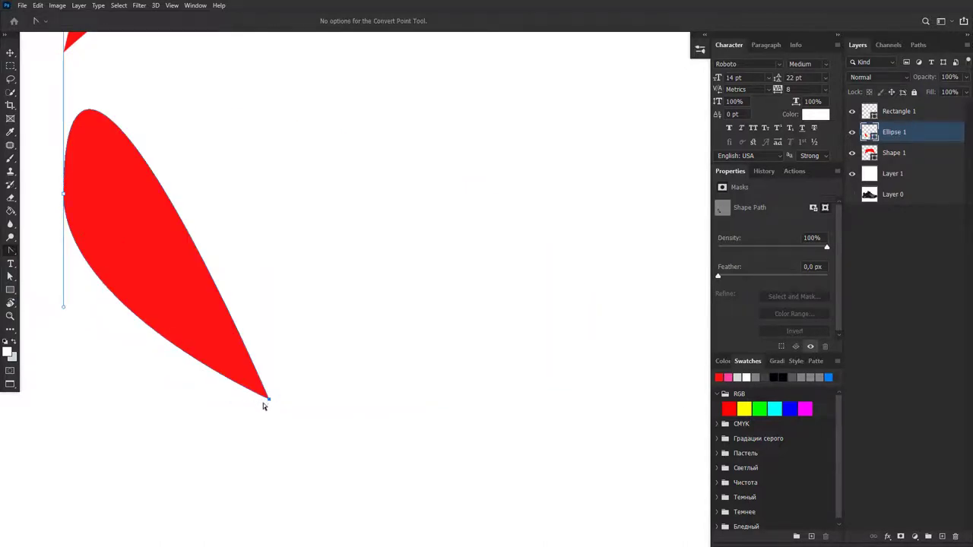
pyautogui.moveTo(270, 401)
pyautogui.mouseDown()
pyautogui.moveTo(262, 393)
pyautogui.moveTo(294, 383)
pyautogui.mouseUp()
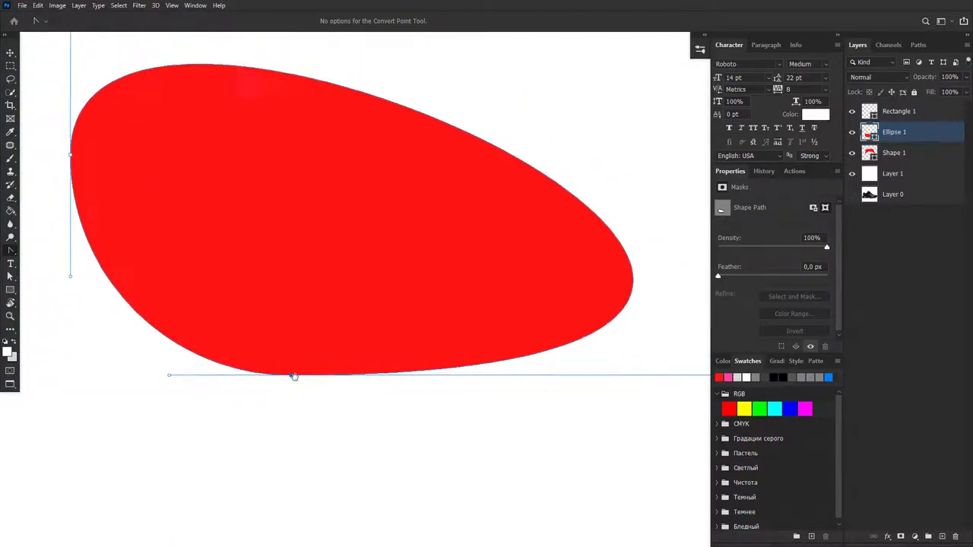
pyautogui.hotkey('ctrl', '-')
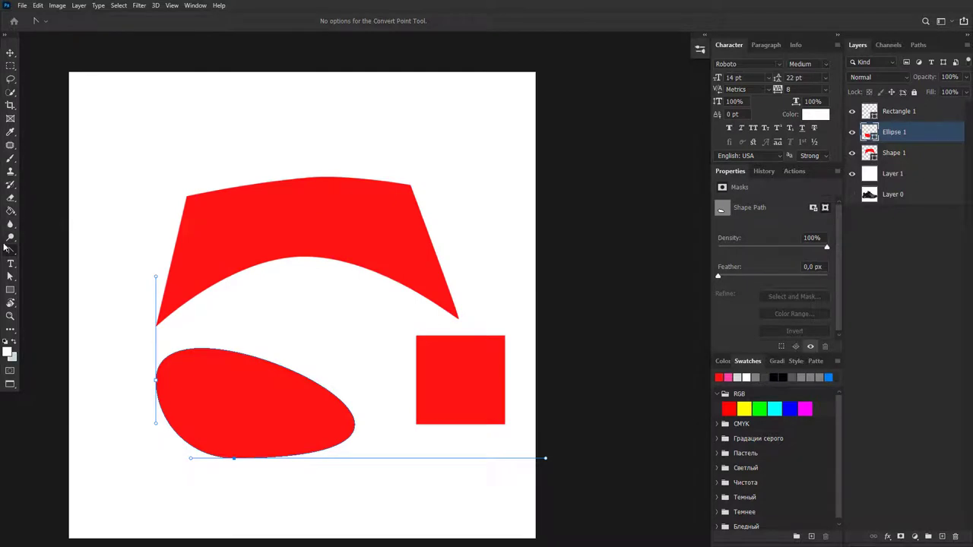
pyautogui.rightClick(11, 252)
pyautogui.click(36, 253)
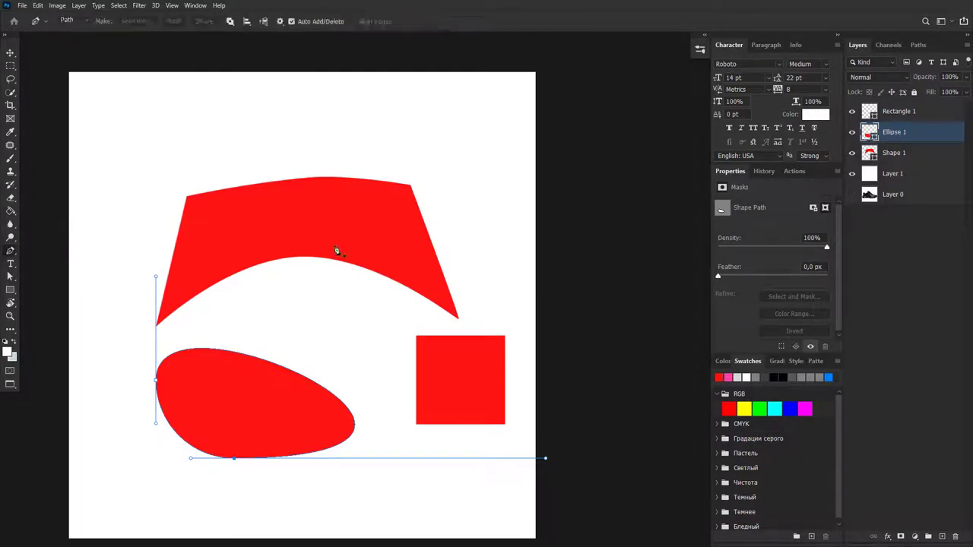
# Draw a red 410 × 326 px rectangle, Rectangle 2, near the canvas top left
pyautogui.rightClick(10, 252)
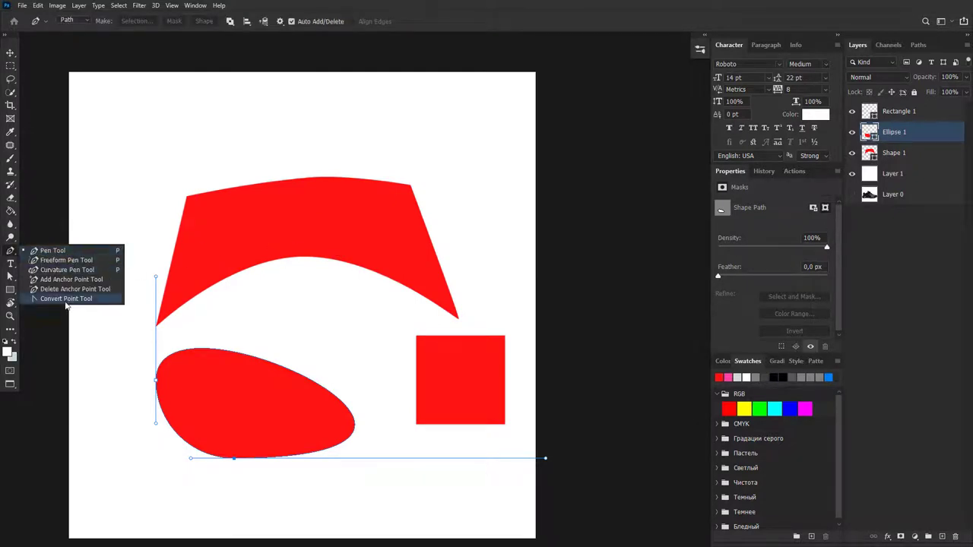
pyautogui.click(69, 253)
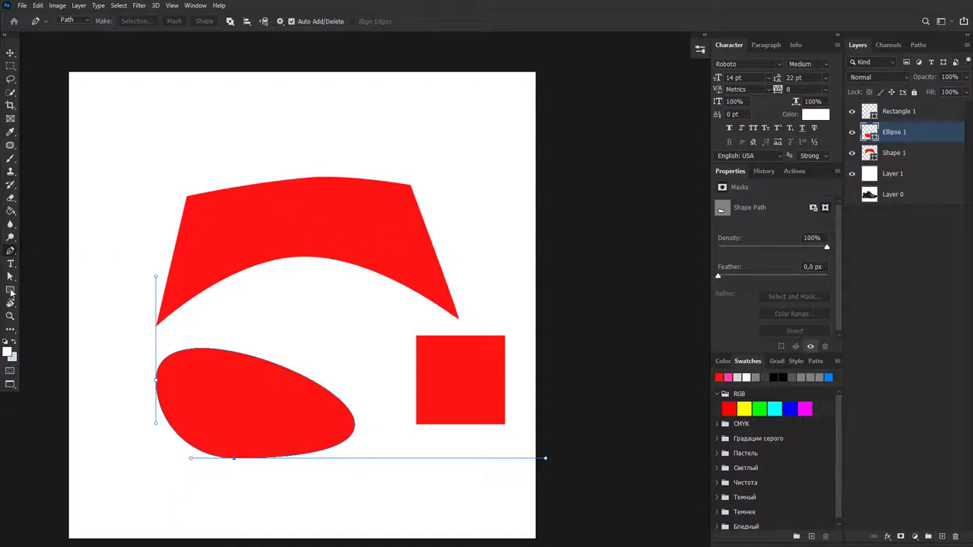
pyautogui.click(11, 291)
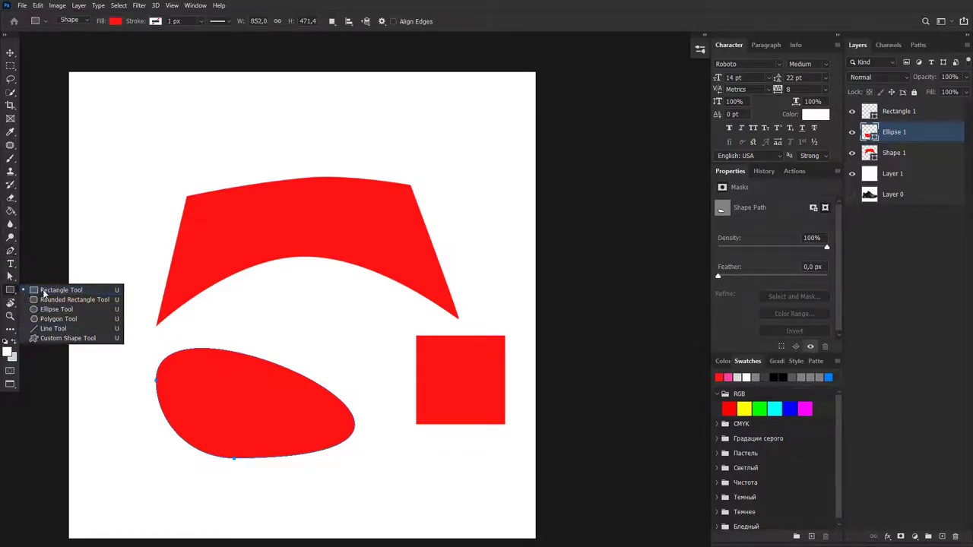
pyautogui.click(48, 292)
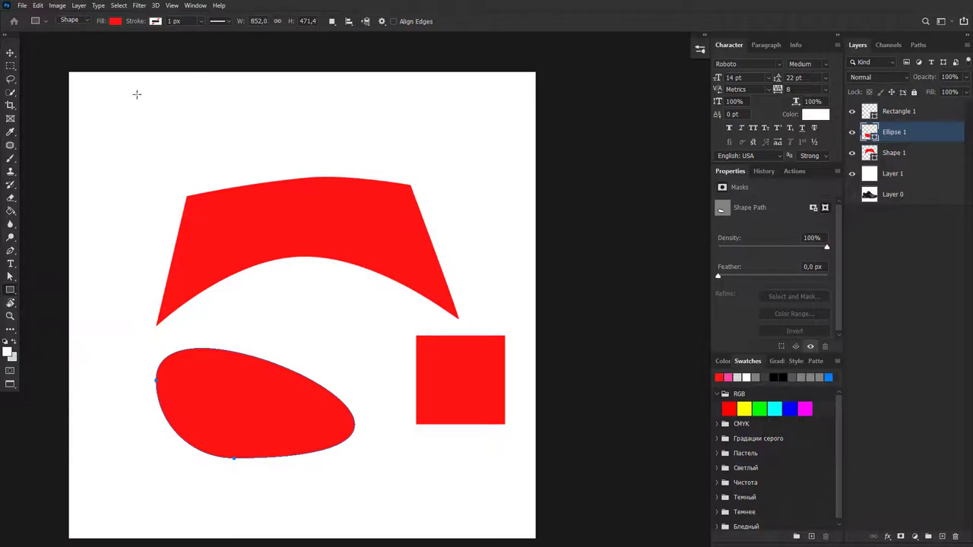
pyautogui.moveTo(137, 95); pyautogui.dragTo(232, 169)
# Draw a tall red 241 × 320 px rounded rectangle near the top right
pyautogui.rightClick(14, 292)
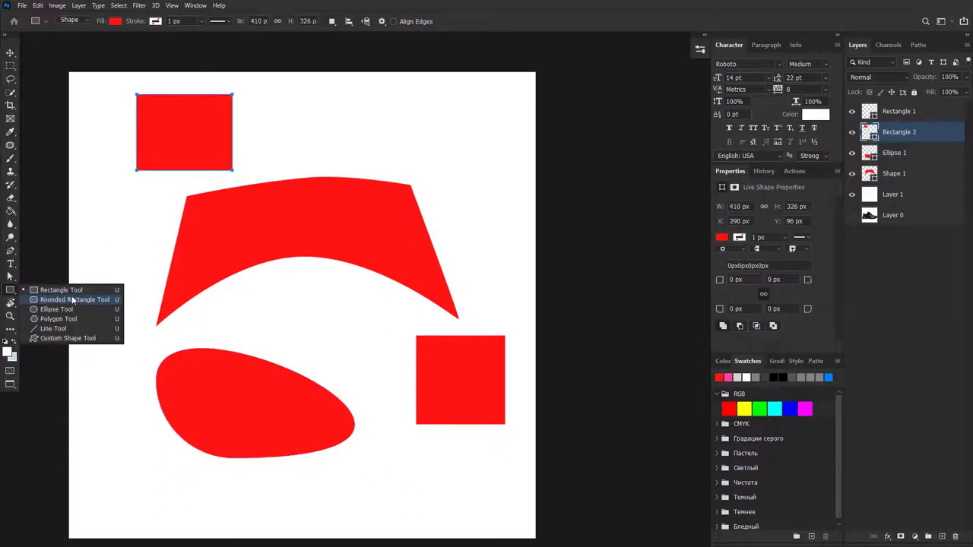
pyautogui.click(71, 299)
pyautogui.moveTo(339, 90); pyautogui.dragTo(394, 162)
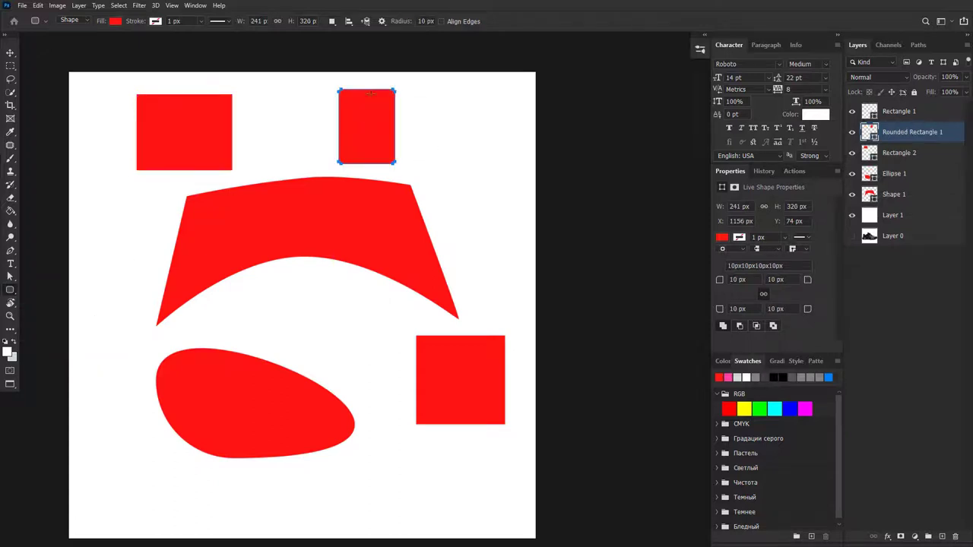
# Switch to the Move tool and browse the panel list without choosing one
pyautogui.scroll(2, 387, 89)
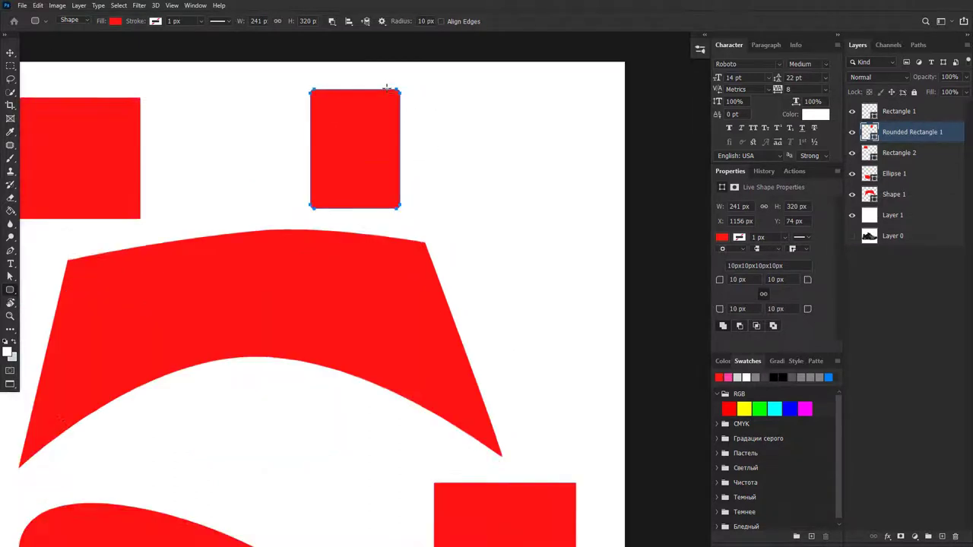
pyautogui.scroll(3, 387, 89)
pyautogui.scroll(-2, 331, 104)
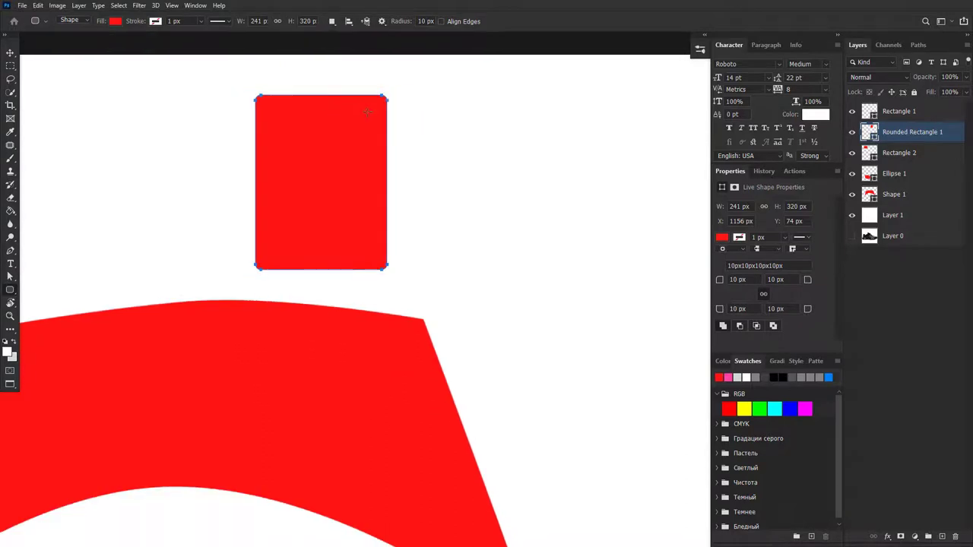
pyautogui.press('v')
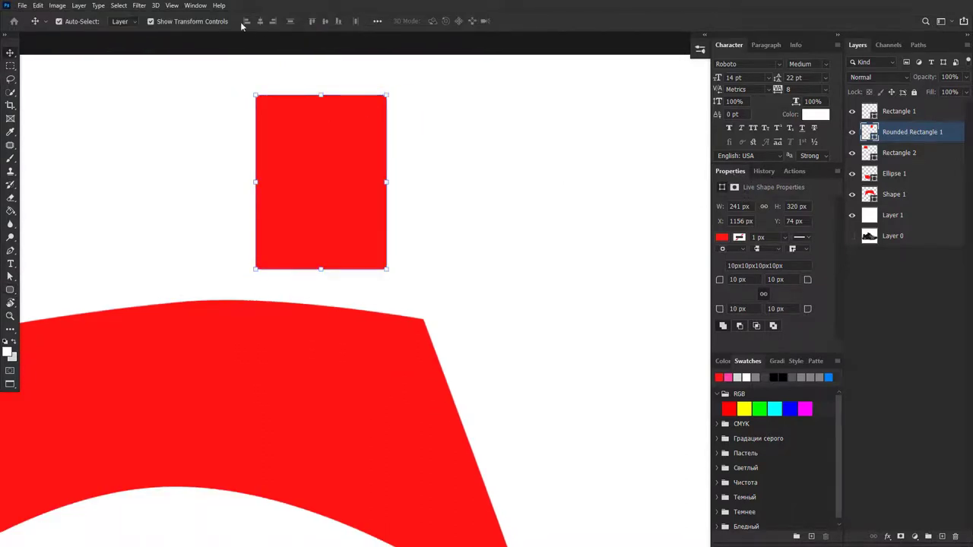
pyautogui.click(194, 6)
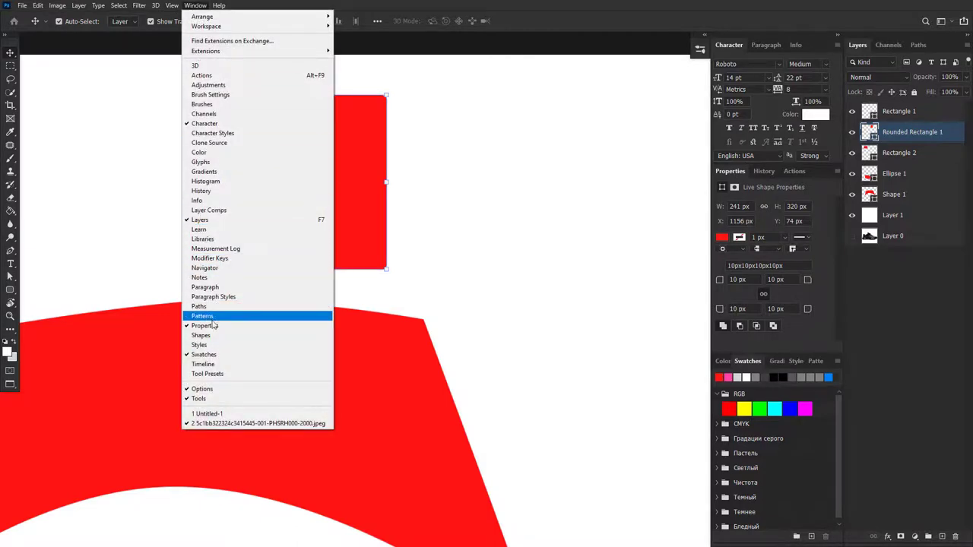
pyautogui.click(818, 253)
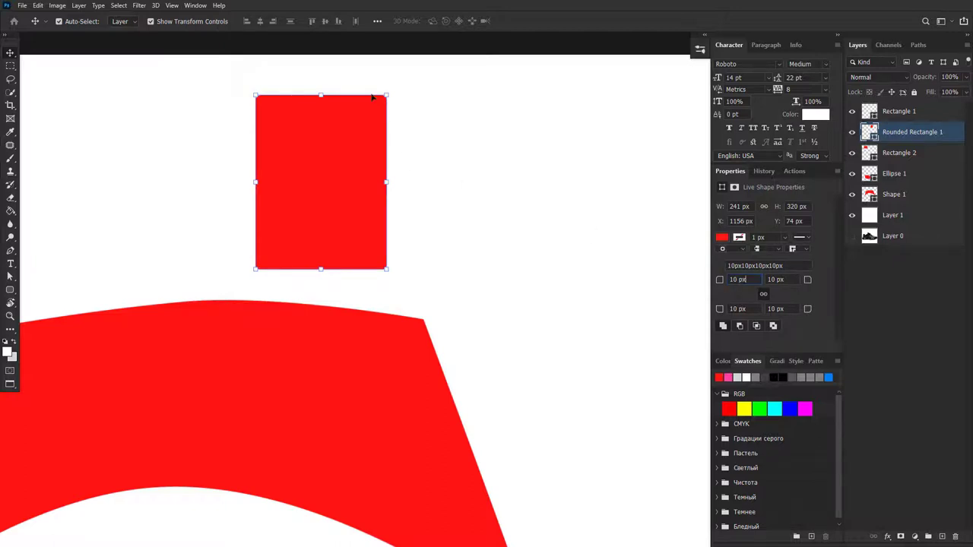
# Set the rounded rectangle's corner radii to 97 px, with 20 px for the top-left corner
pyautogui.click(744, 280)
pyautogui.write('70')
pyautogui.press('Return')
pyautogui.write('97')
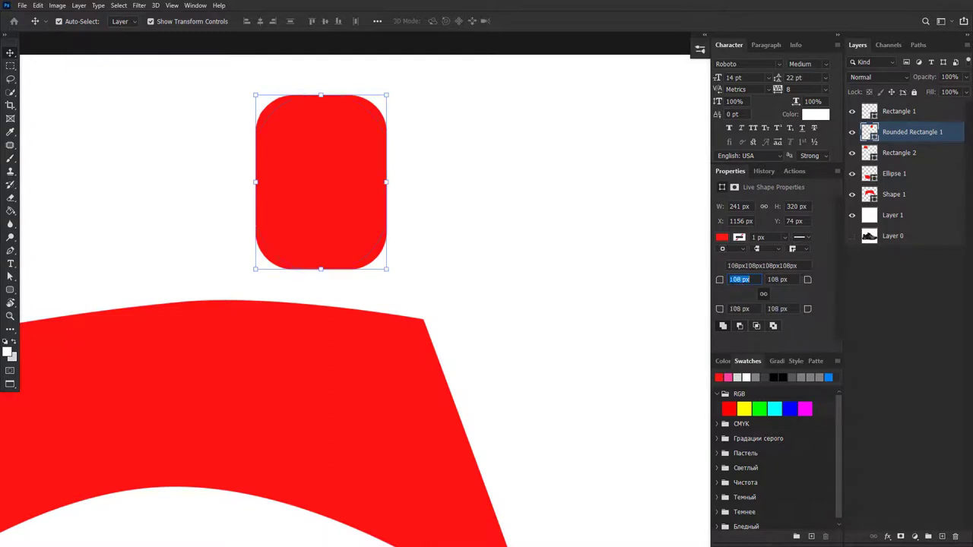
pyautogui.press('Return')
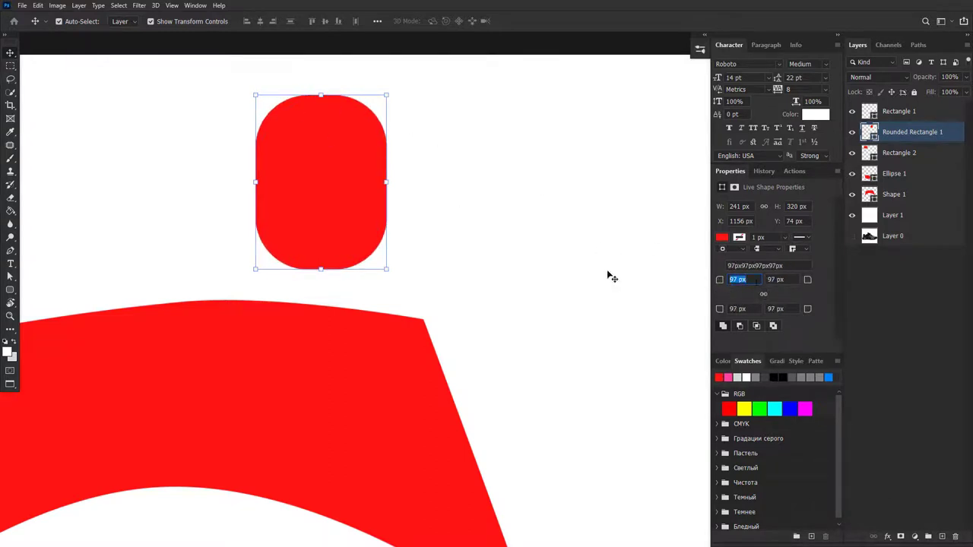
pyautogui.write('20')
pyautogui.press('Return')
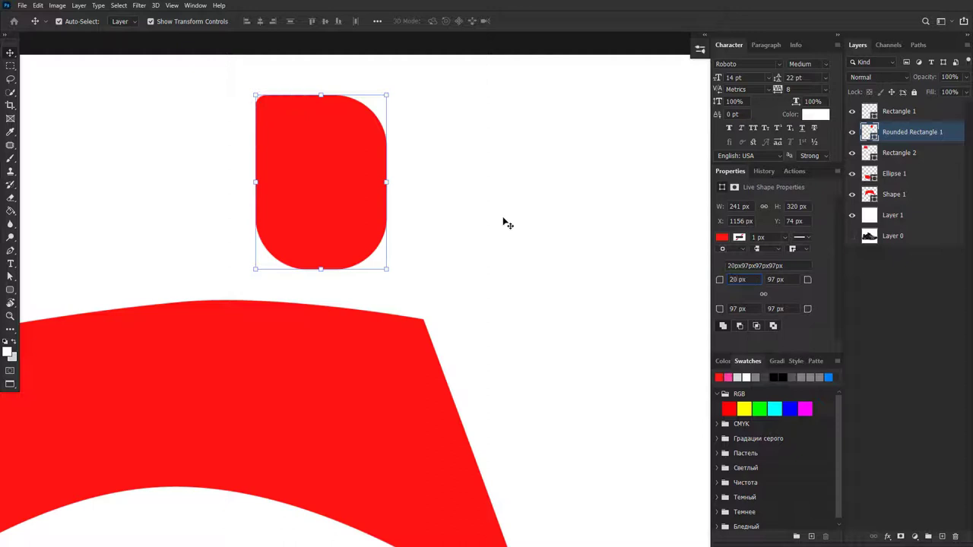
# Move the rounded rectangle up and right to X 1349, Y 52
pyautogui.click(517, 159)
pyautogui.moveTo(358, 180)
pyautogui.mouseDown()
pyautogui.moveTo(487, 157)
pyautogui.moveTo(453, 146)
pyautogui.mouseUp()
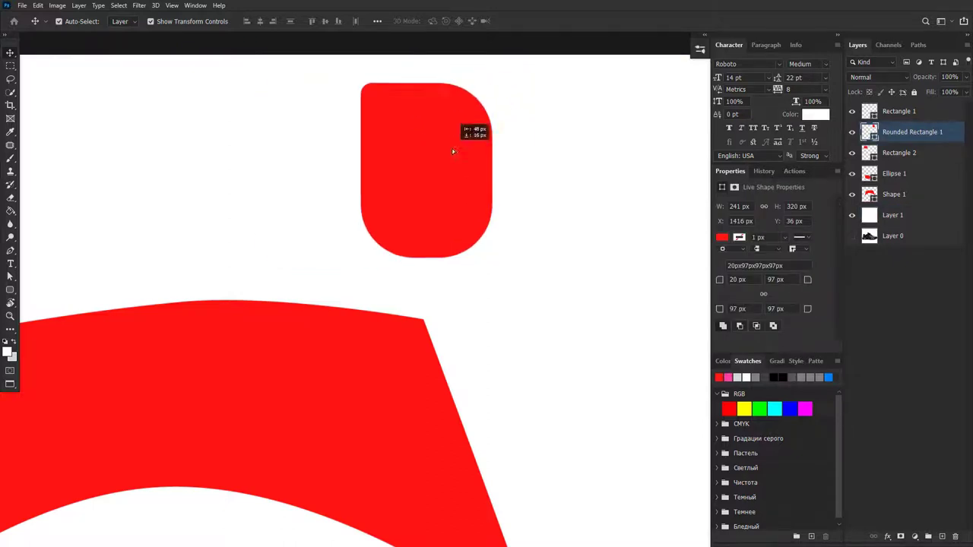
pyautogui.click(11, 291)
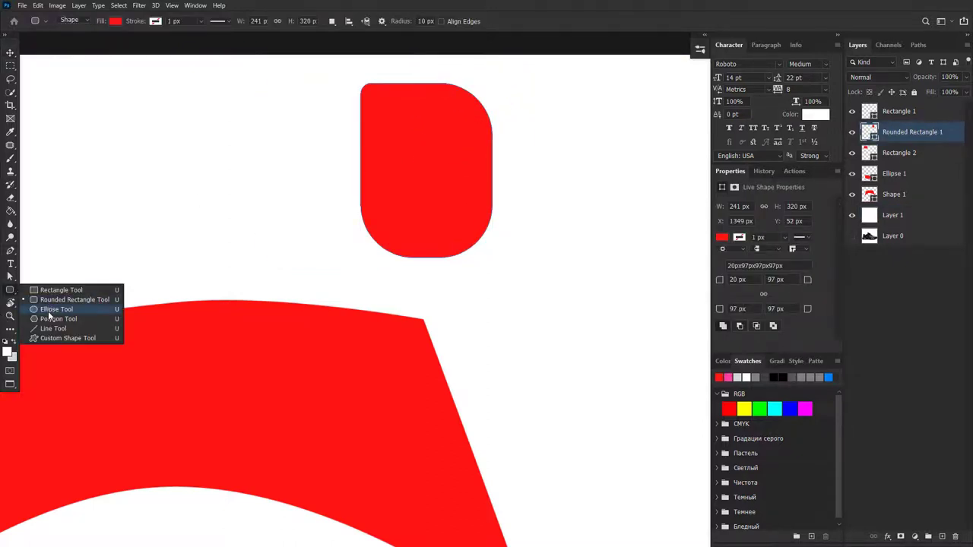
# Draw a red 195 px circle and a tall 117 × 285 px ellipse beside it
pyautogui.click(48, 309)
pyautogui.moveTo(49, 129); pyautogui.dragTo(155, 251)
pyautogui.moveTo(221, 120); pyautogui.dragTo(284, 275)
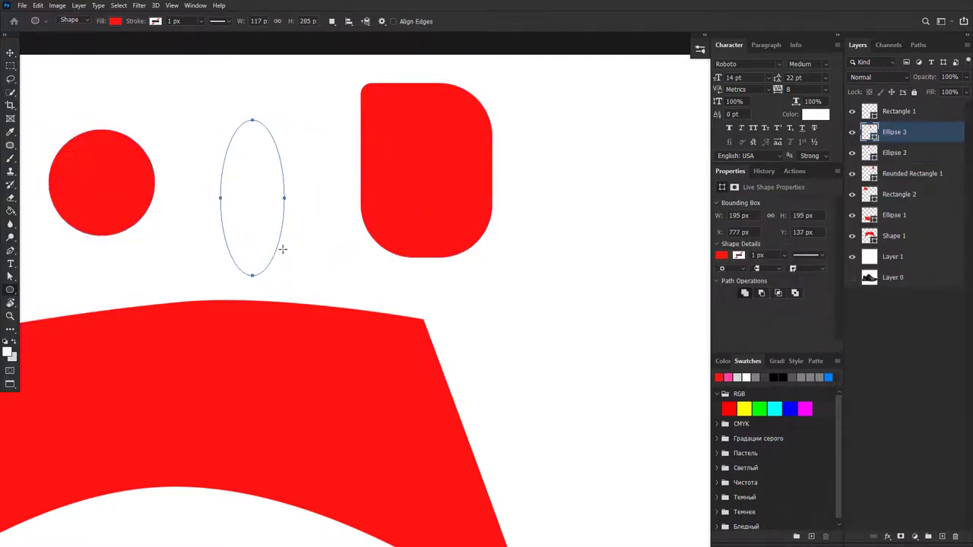
# Pick the Polygon Tool and click the canvas to open the Create Polygon dialog
pyautogui.rightClick(10, 291)
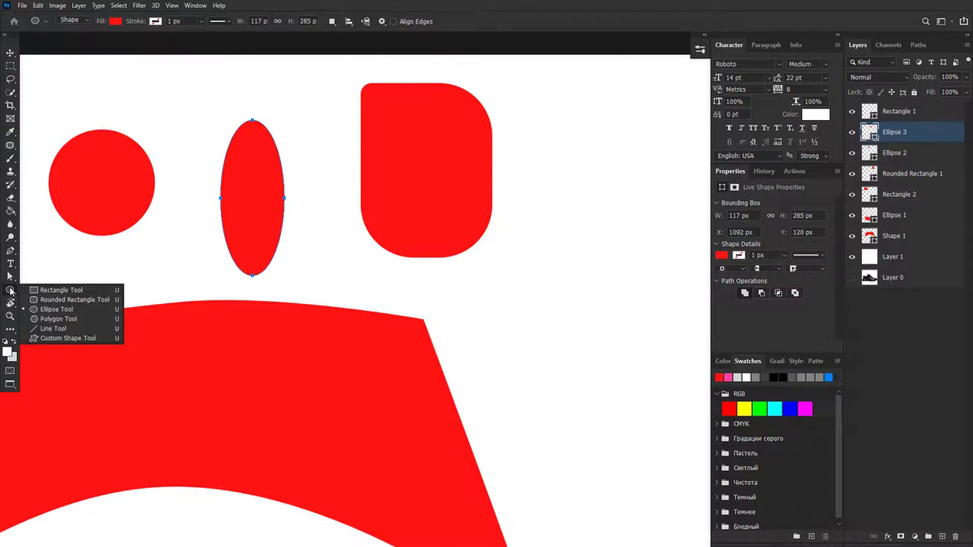
pyautogui.click(47, 319)
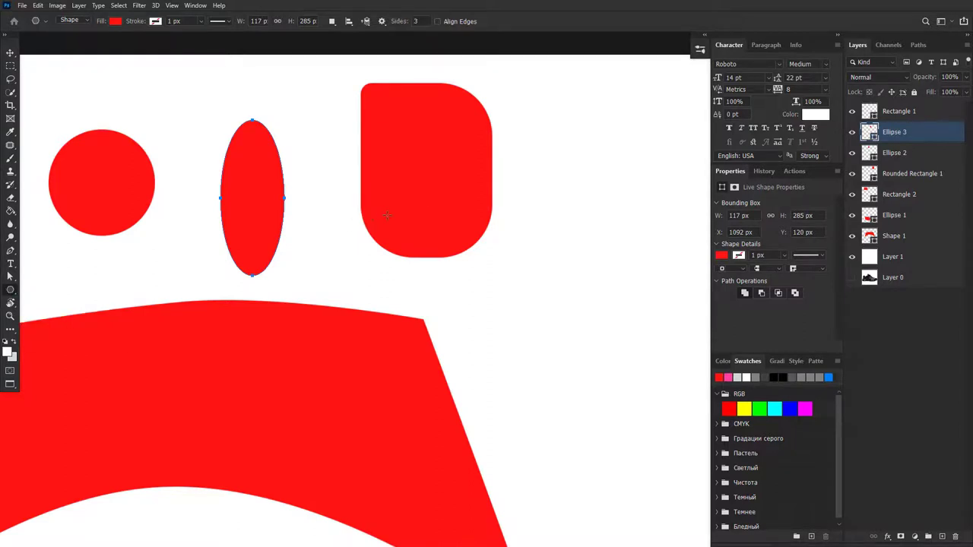
pyautogui.click(541, 144)
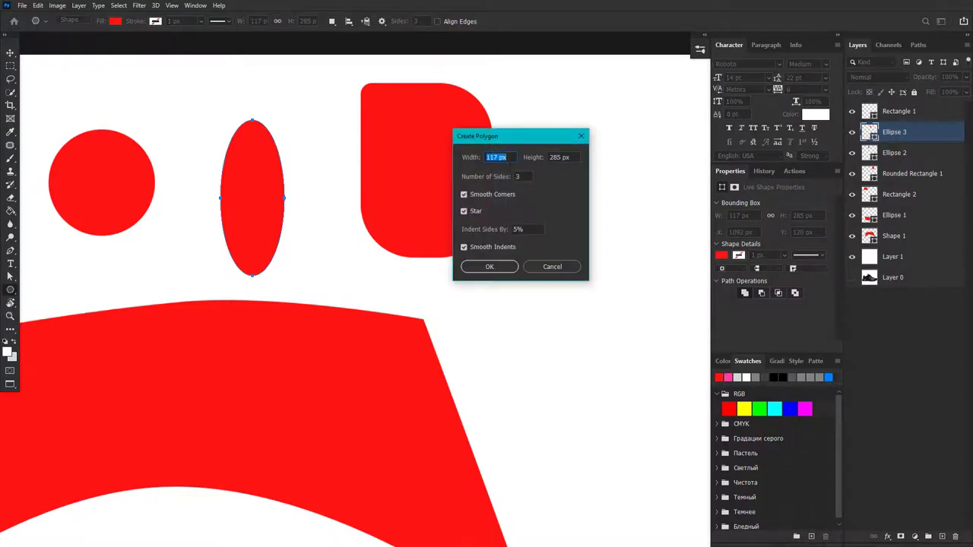
# Create the red rounded triangle polygon right of the rounded rectangle
pyautogui.moveTo(531, 142); pyautogui.dragTo(561, 219)
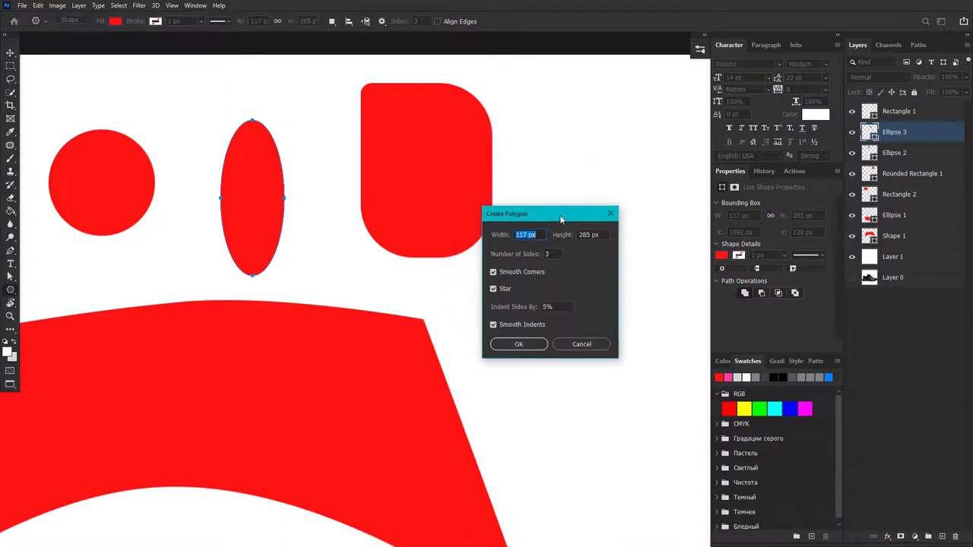
pyautogui.click(533, 346)
pyautogui.moveTo(494, 233); pyautogui.dragTo(404, 180)
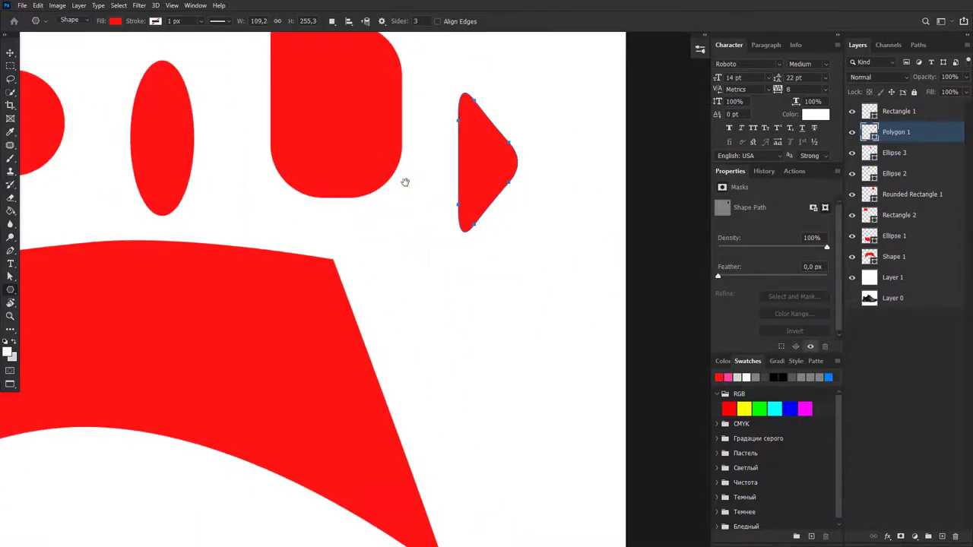
# Add a tall eight-sided polygon and move it below the triangle
pyautogui.click(392, 288)
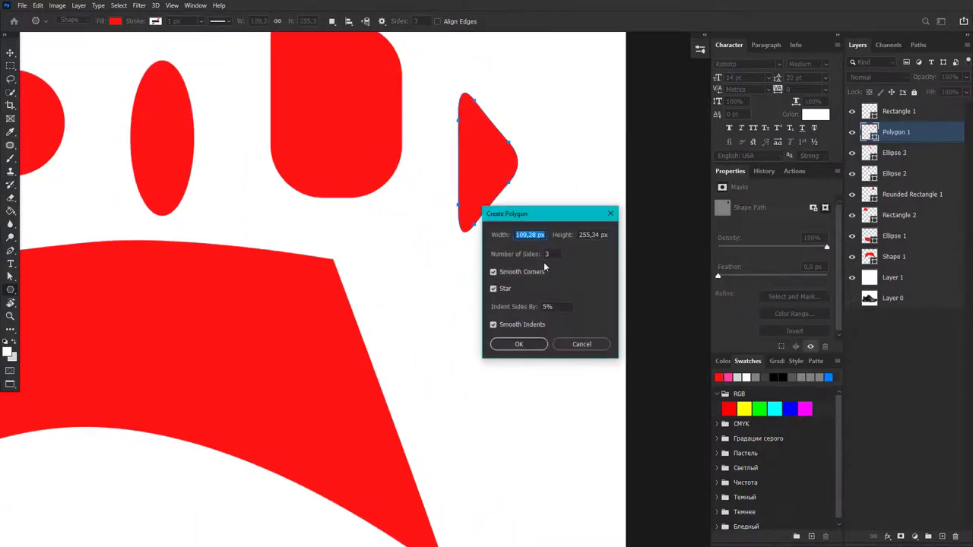
pyautogui.press('Tab')
pyautogui.press('Tab')
pyautogui.write('8')
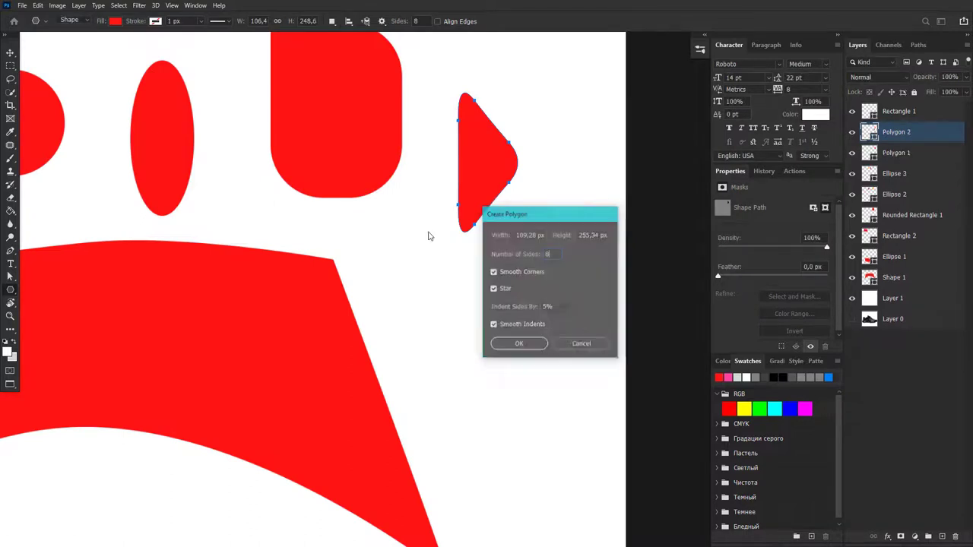
pyautogui.press('Return')
pyautogui.press('v')
pyautogui.moveTo(419, 315)
pyautogui.mouseDown()
pyautogui.moveTo(479, 297)
pyautogui.moveTo(463, 299)
pyautogui.mouseUp()
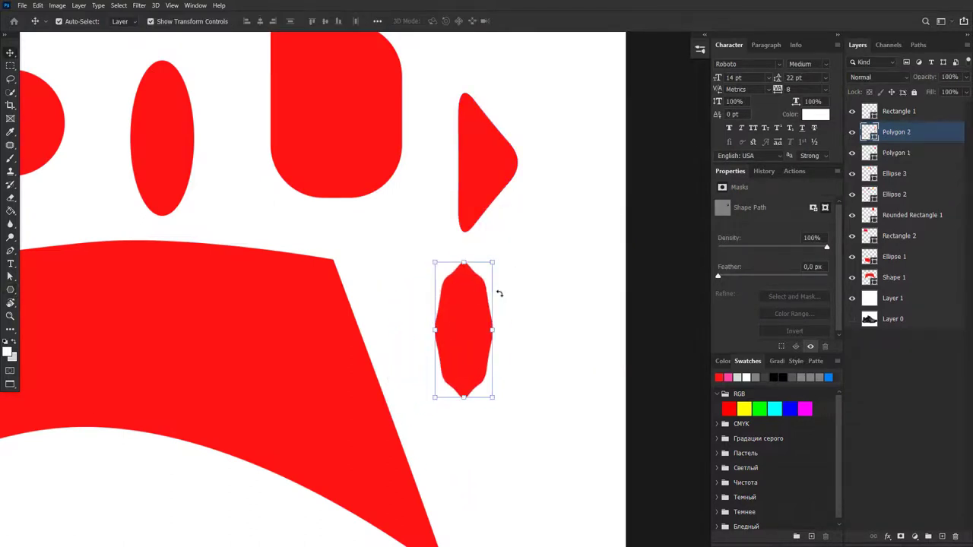
pyautogui.click(11, 291)
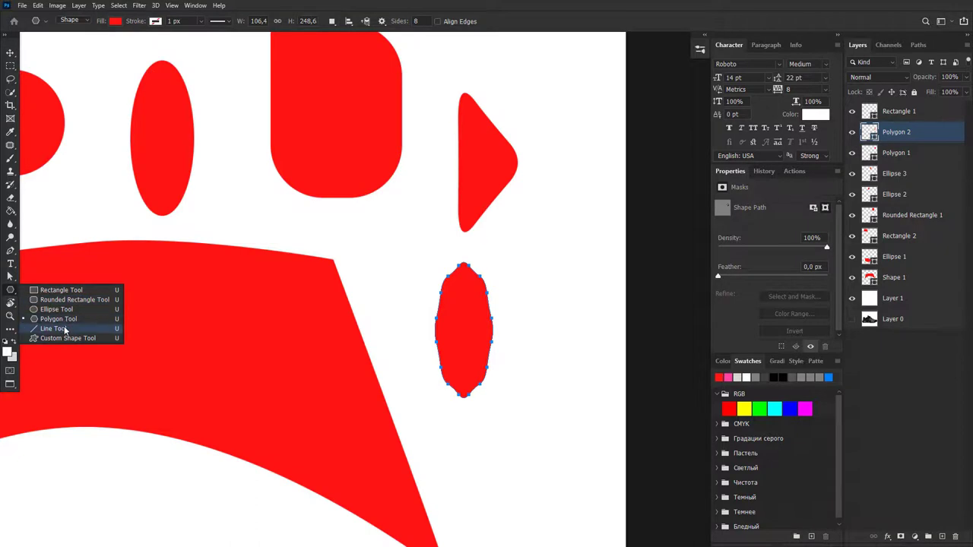
# Draw a thin line shape (Shape 2) across the hollow under the arch
pyautogui.click(53, 329)
pyautogui.hotkey('ctrl', '-')
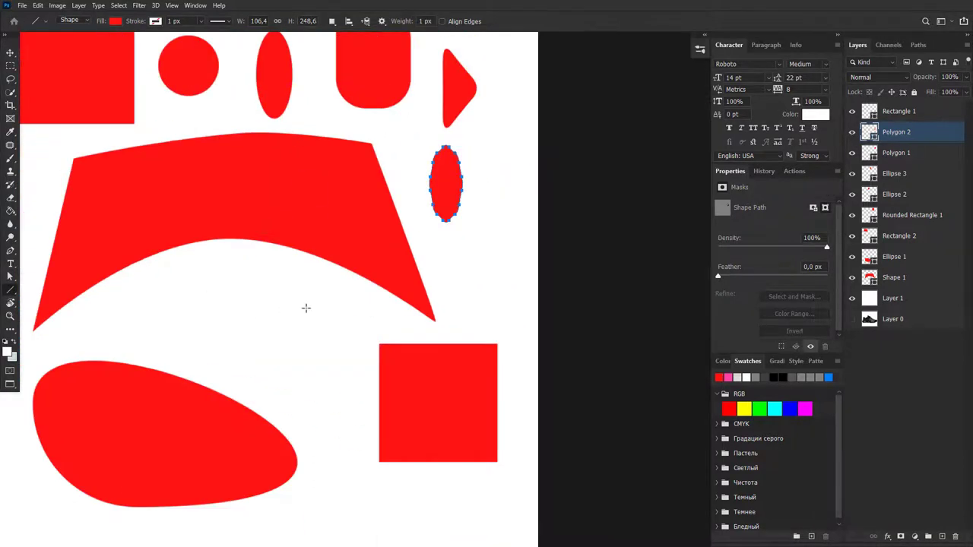
pyautogui.moveTo(137, 316); pyautogui.dragTo(379, 325)
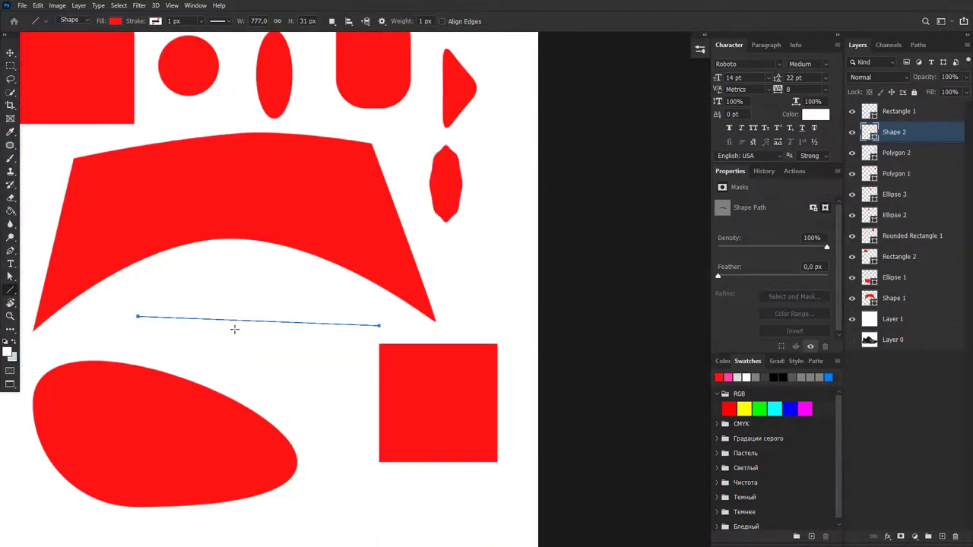
pyautogui.scroll(2, 228, 199)
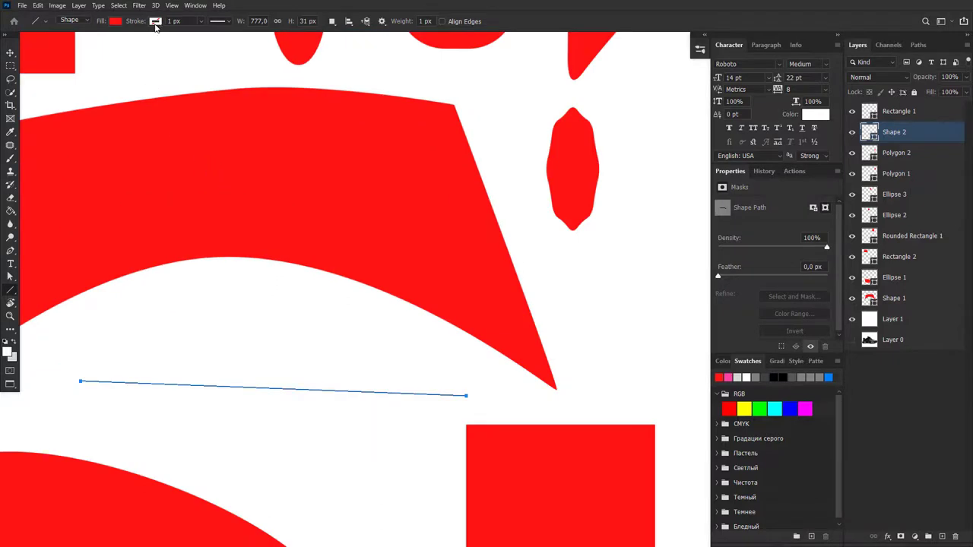
# Choose the Wild Animals elephant as the custom shape to draw
pyautogui.rightClick(11, 291)
pyautogui.click(63, 339)
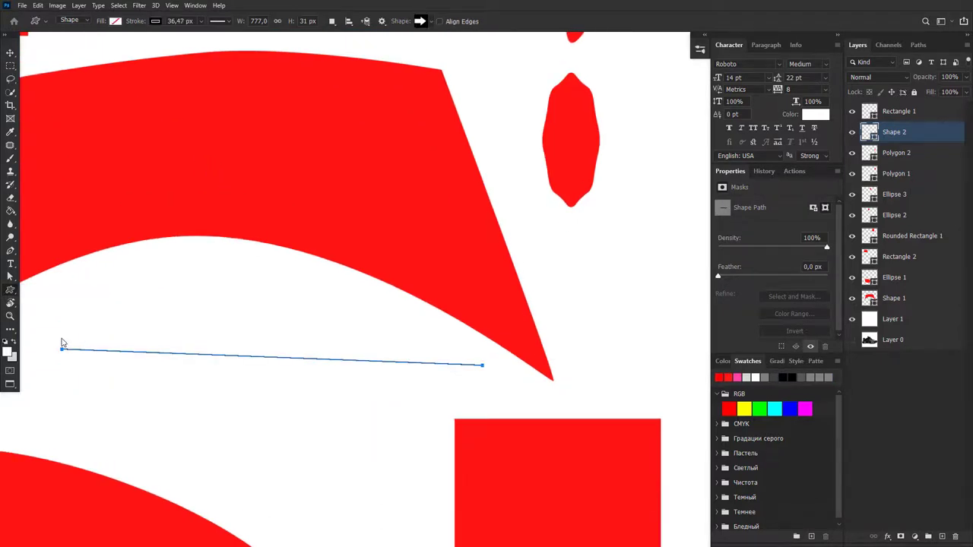
pyautogui.click(423, 23)
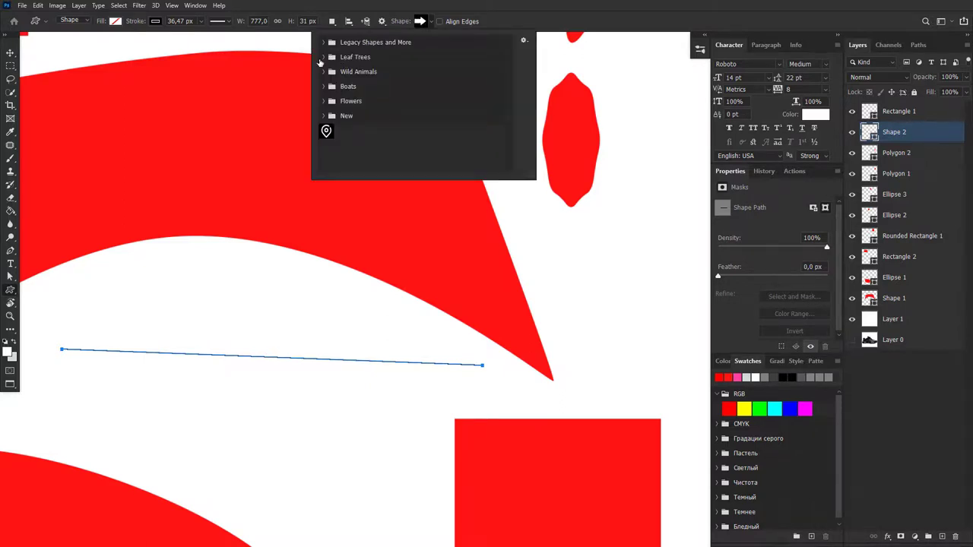
pyautogui.click(322, 57)
pyautogui.click(323, 57)
pyautogui.click(323, 72)
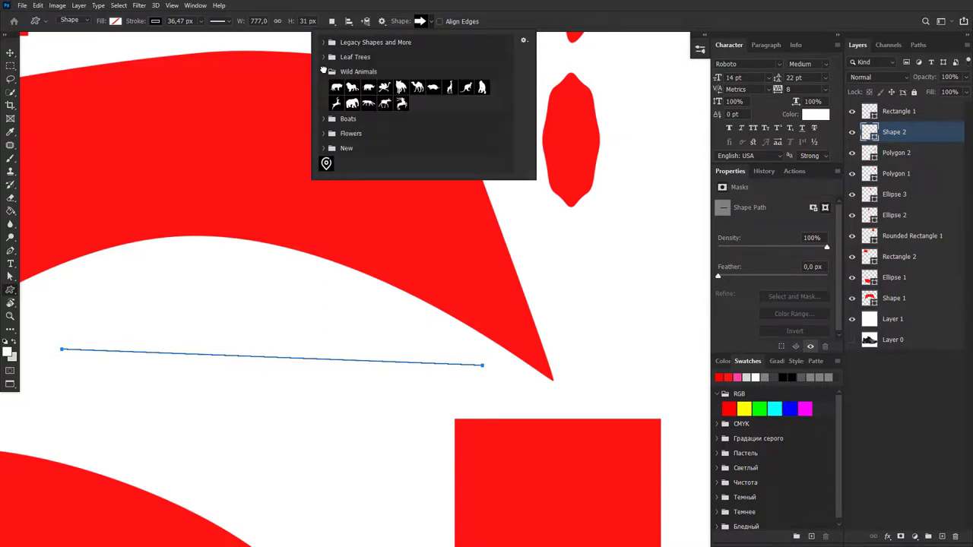
pyautogui.click(352, 104)
pyautogui.scroll(-1, 196, 408)
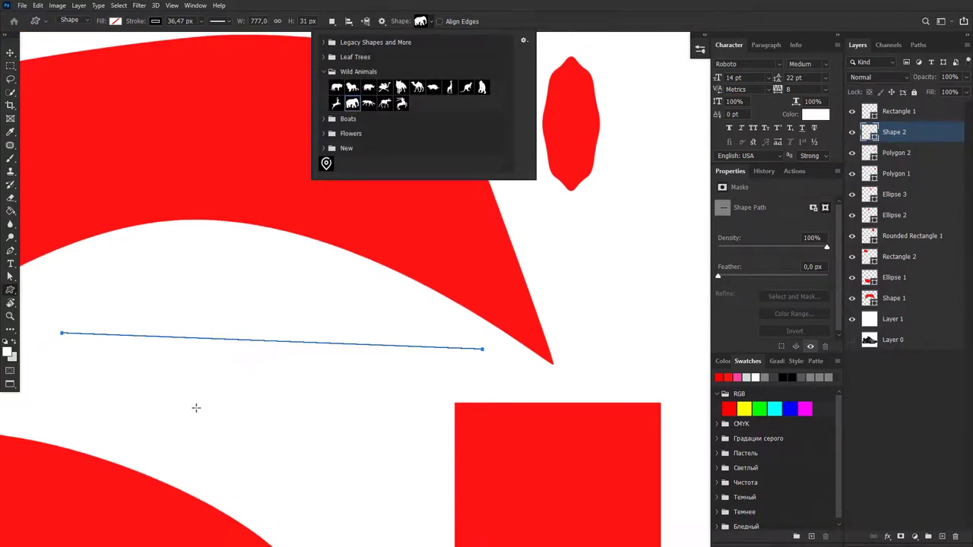
pyautogui.scroll(-2, 217, 342)
pyautogui.scroll(-2, 263, 228)
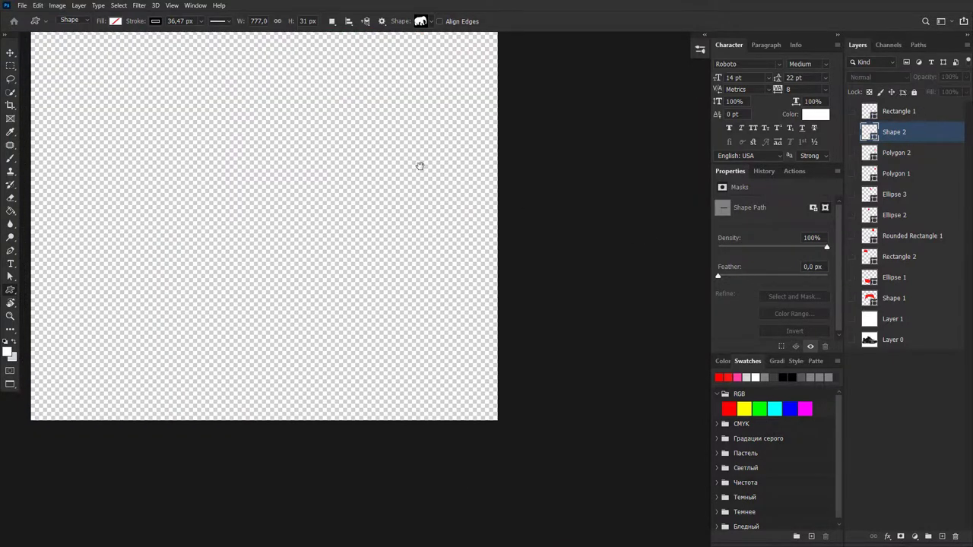
# Show Layer 1's white background and drag out an elephant custom shape
pyautogui.click(853, 320)
pyautogui.moveTo(171, 108)
pyautogui.mouseDown()
pyautogui.moveTo(376, 271)
pyautogui.moveTo(301, 286)
pyautogui.moveTo(225, 235)
pyautogui.moveTo(336, 289)
pyautogui.moveTo(307, 231)
pyautogui.mouseUp()
pyautogui.press('v')
pyautogui.scroll(3, 220, 128)
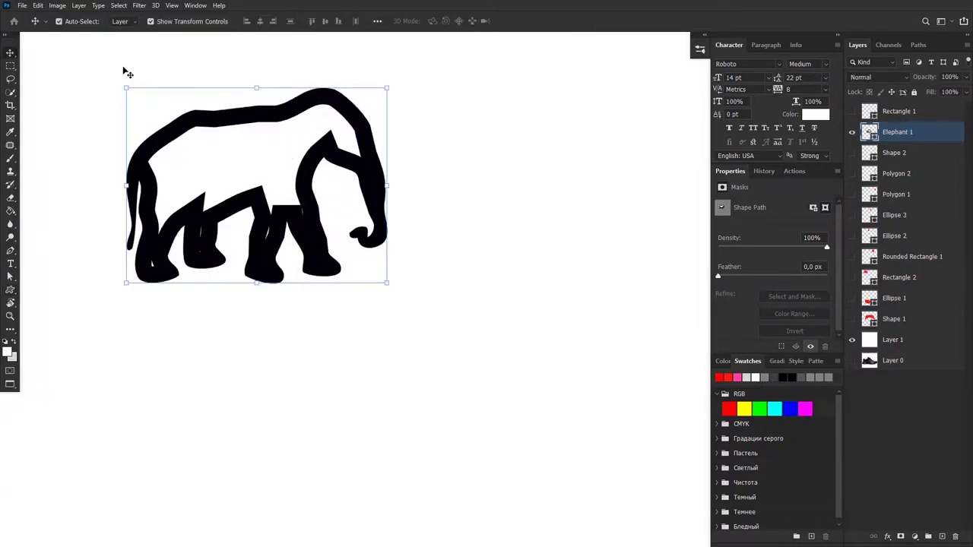
pyautogui.press('a')
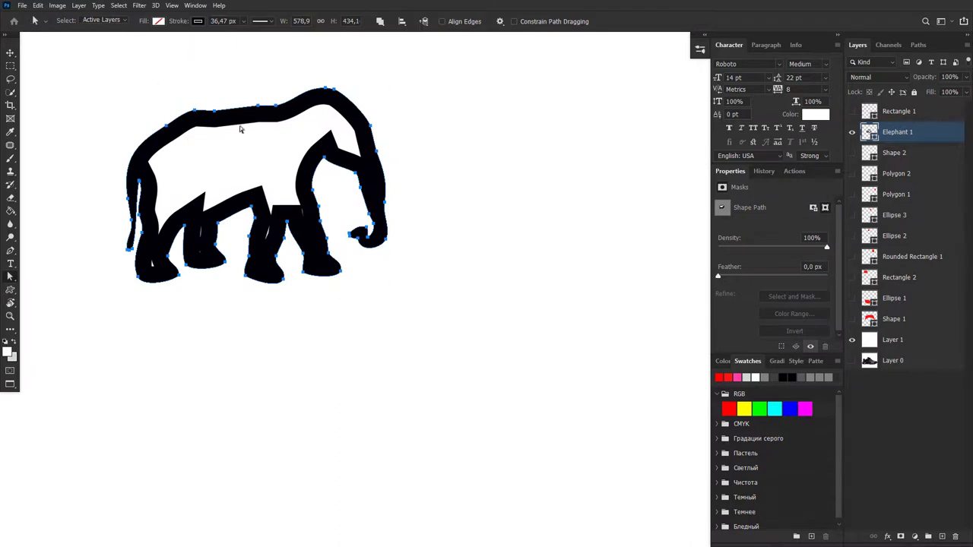
pyautogui.rightClick(10, 277)
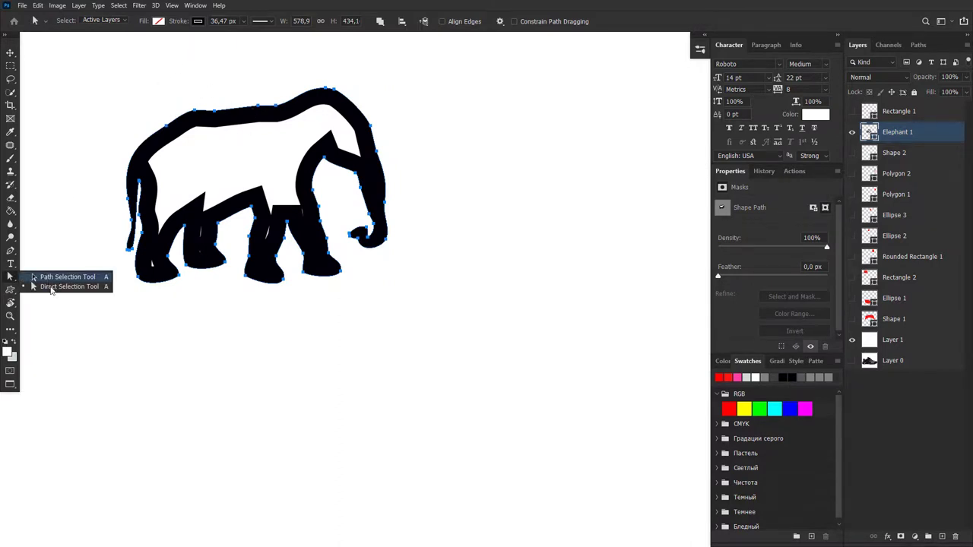
pyautogui.click(50, 289)
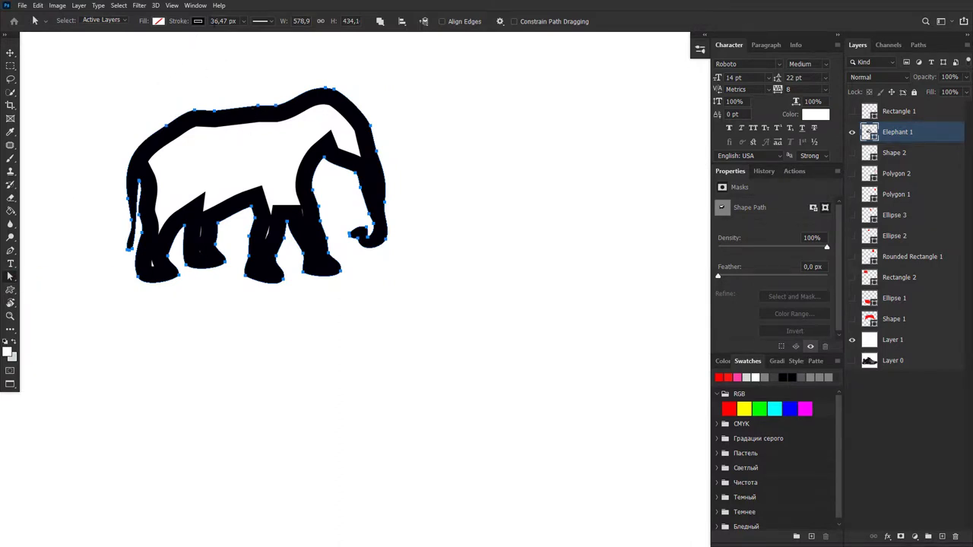
# Set the elephant's stroke to none and its fill to pink
pyautogui.click(197, 22)
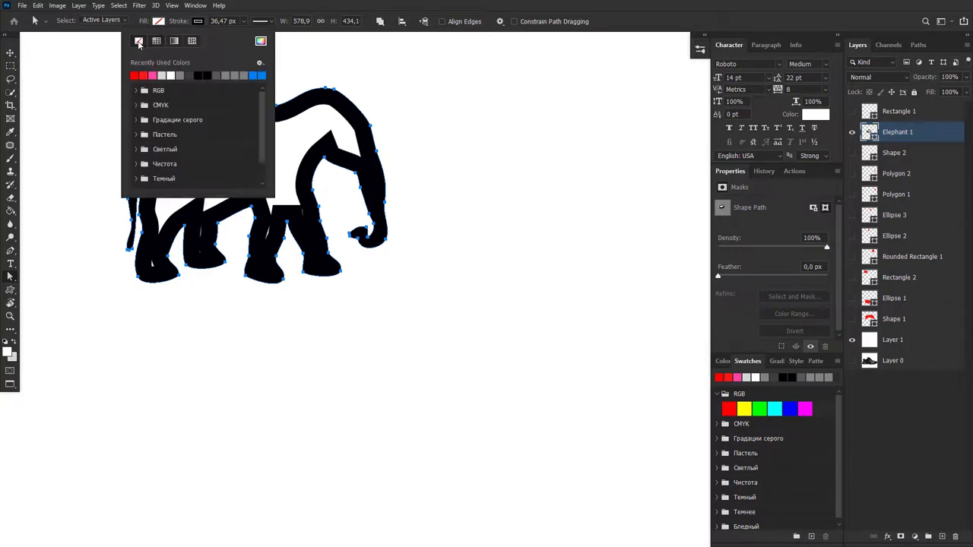
pyautogui.click(138, 42)
pyautogui.click(159, 22)
pyautogui.click(112, 75)
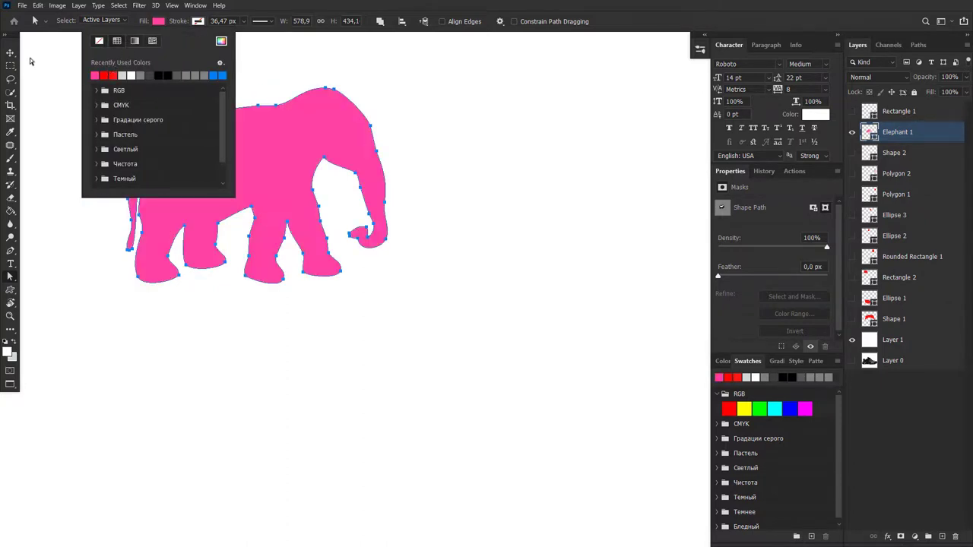
pyautogui.press('Escape')
# Reposition the elephant toward the upper left of the canvas
pyautogui.press('v')
pyautogui.moveTo(248, 138)
pyautogui.mouseDown()
pyautogui.moveTo(312, 151)
pyautogui.moveTo(310, 162)
pyautogui.moveTo(245, 160)
pyautogui.mouseUp()
pyautogui.press('a')
pyautogui.click(301, 164)
pyautogui.press('v')
pyautogui.scroll(-3, 245, 161)
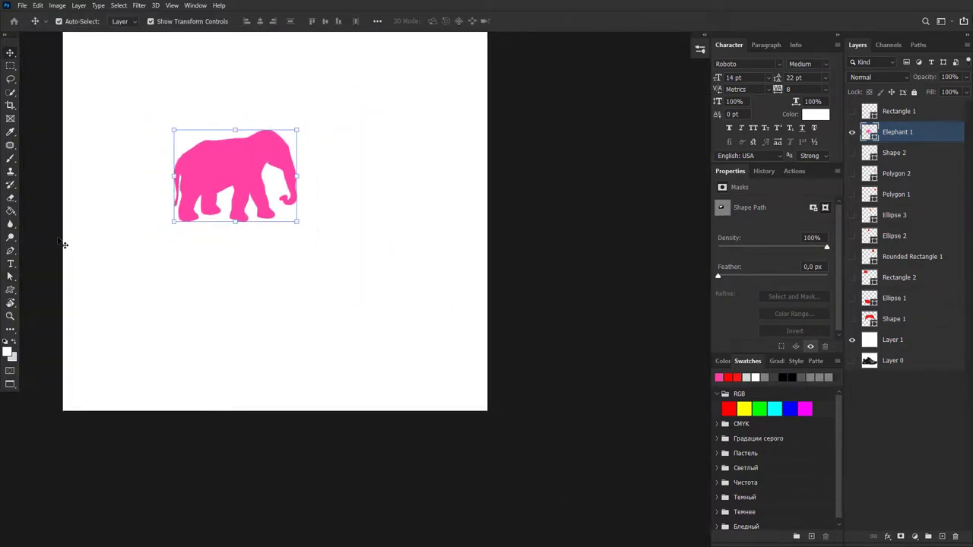
# Browse the Boats and New shapes groups in the custom shape collection
pyautogui.click(11, 292)
pyautogui.click(46, 338)
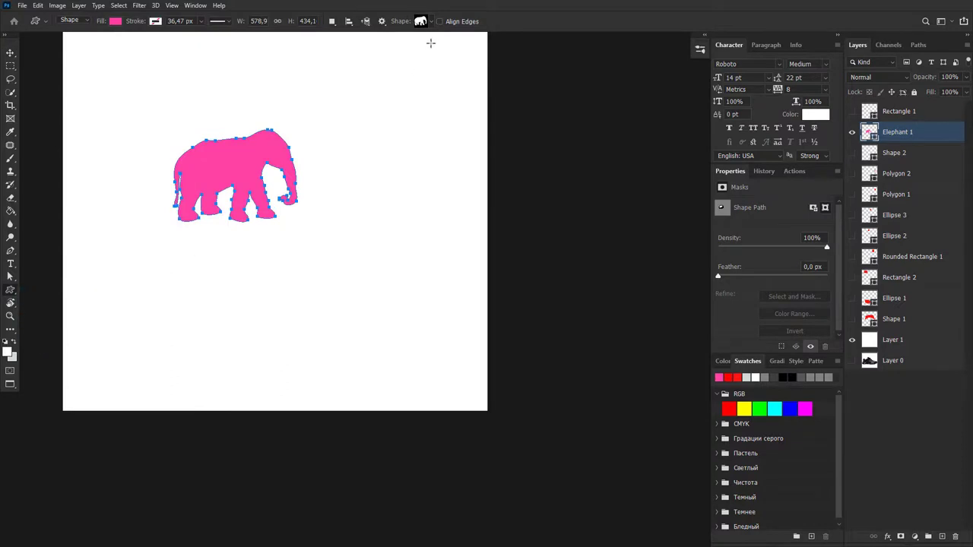
pyautogui.click(432, 21)
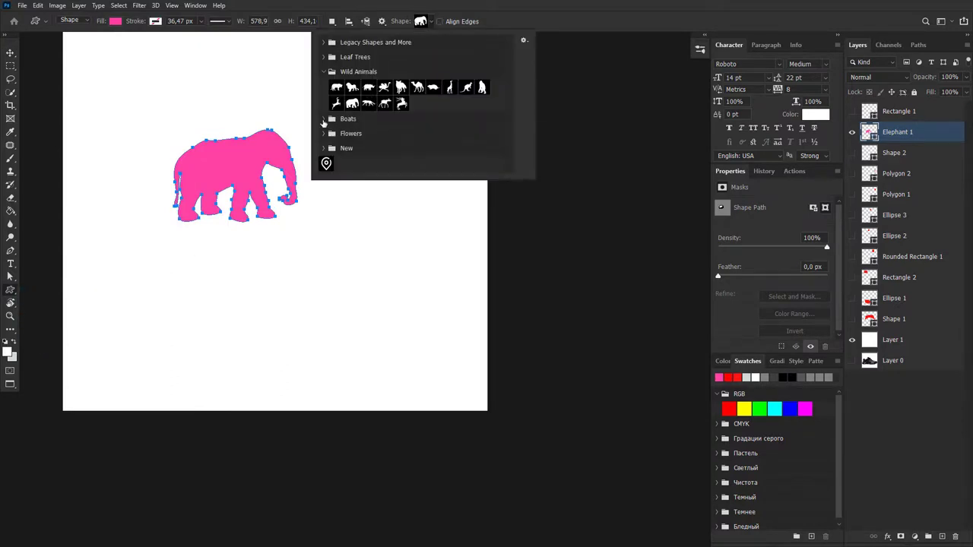
pyautogui.click(324, 120)
pyautogui.scroll(-1, 357, 145)
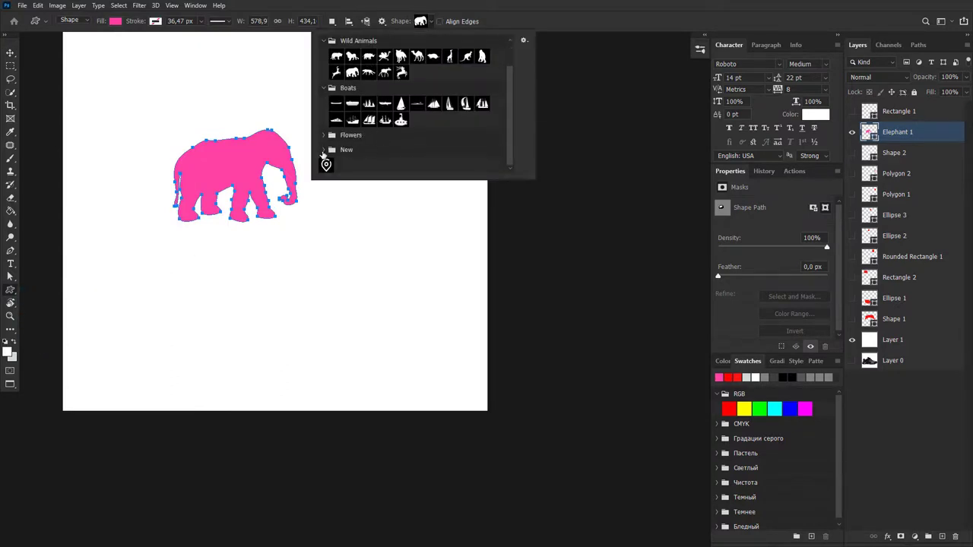
pyautogui.click(323, 150)
pyautogui.scroll(-3, 365, 145)
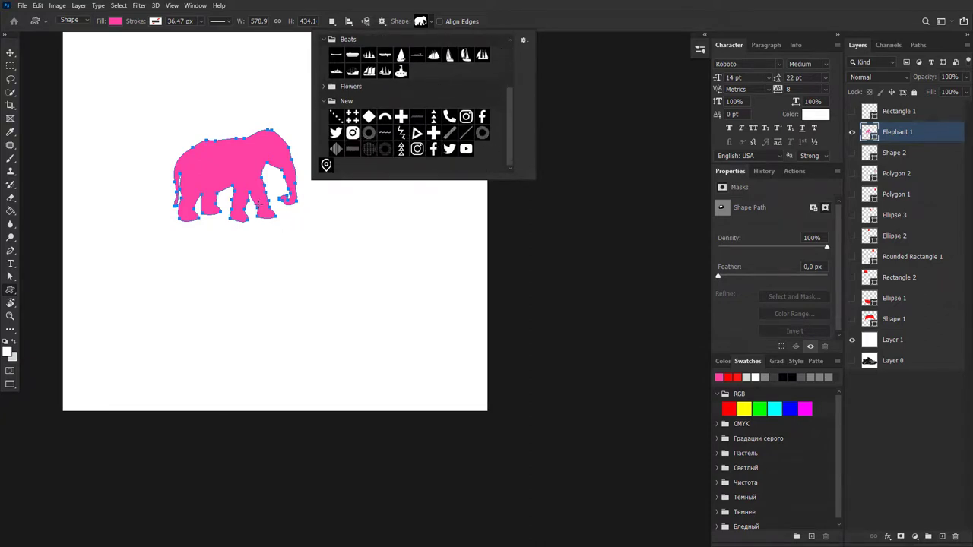
pyautogui.click(10, 53)
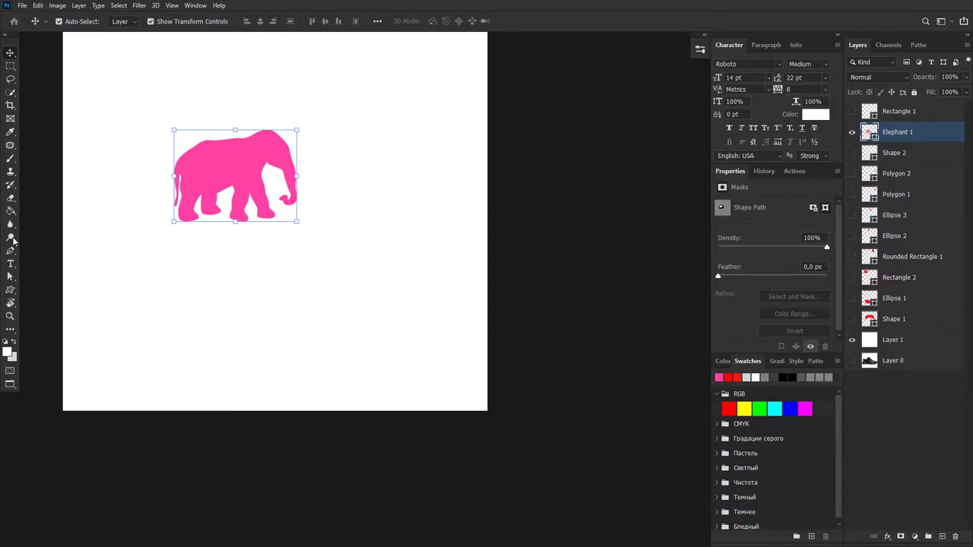
# Draw a closed four-sided wedge path below the elephant with the Pen Tool
pyautogui.click(11, 251)
pyautogui.click(43, 249)
pyautogui.click(146, 275)
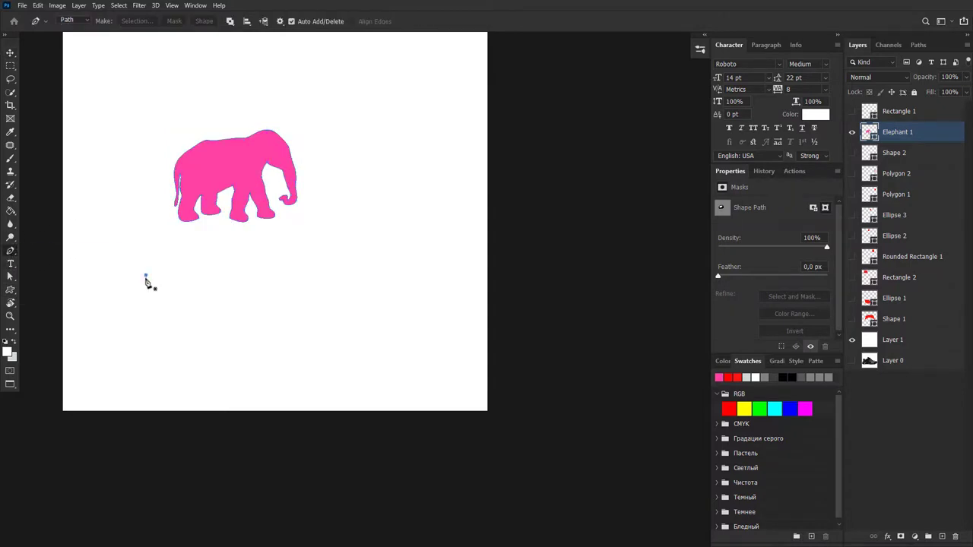
pyautogui.click(148, 345)
pyautogui.click(334, 307)
pyautogui.click(319, 292)
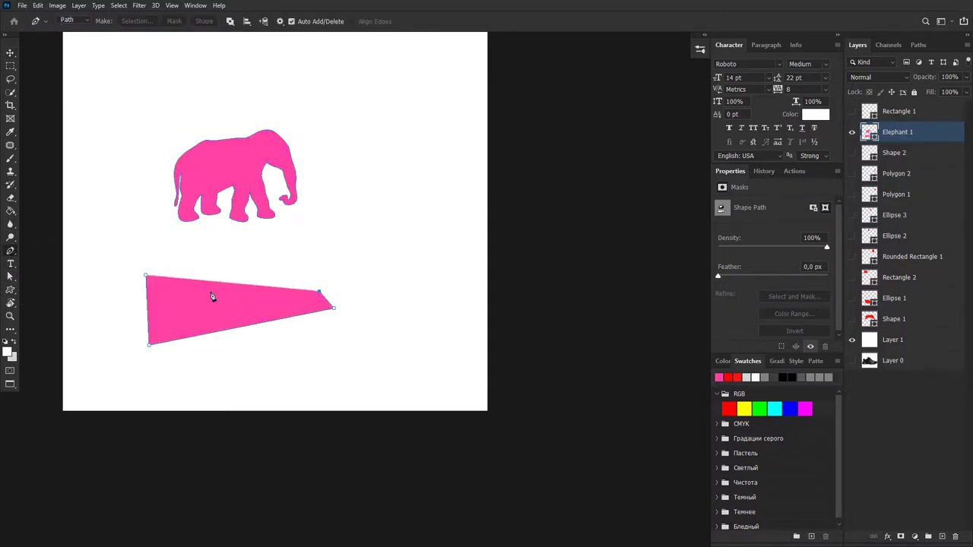
pyautogui.click(146, 276)
# Define the elephant and wedge as a custom shape named 'new'
pyautogui.click(36, 5)
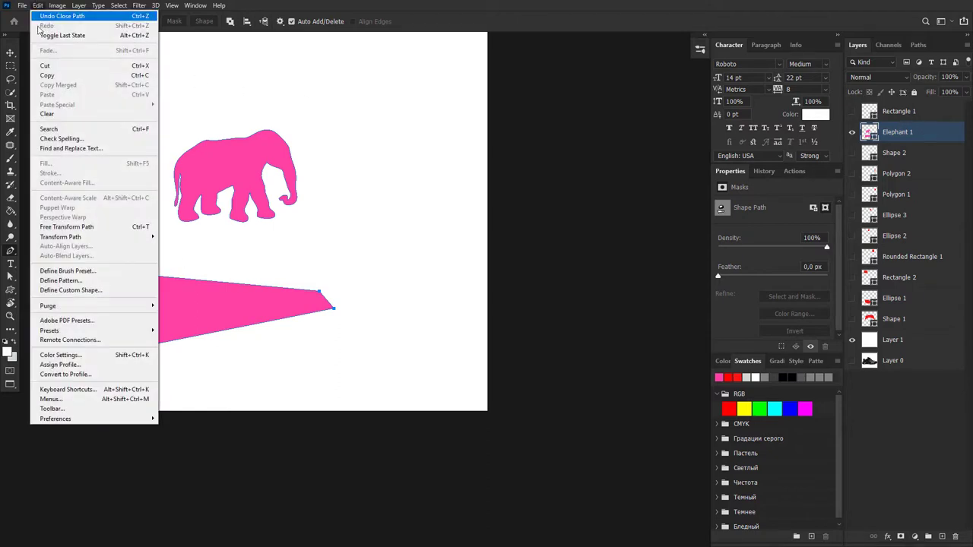
pyautogui.click(65, 291)
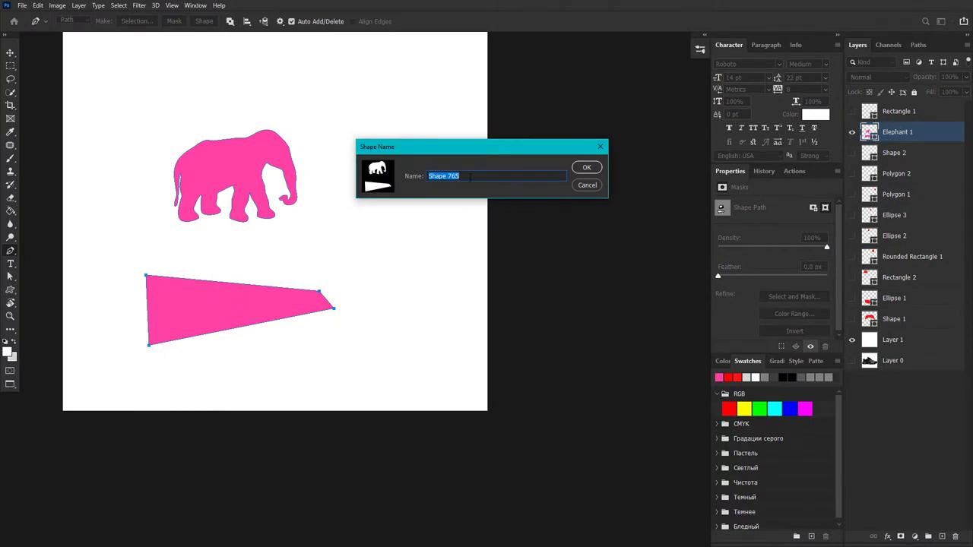
pyautogui.write('new2')
pyautogui.press('Return')
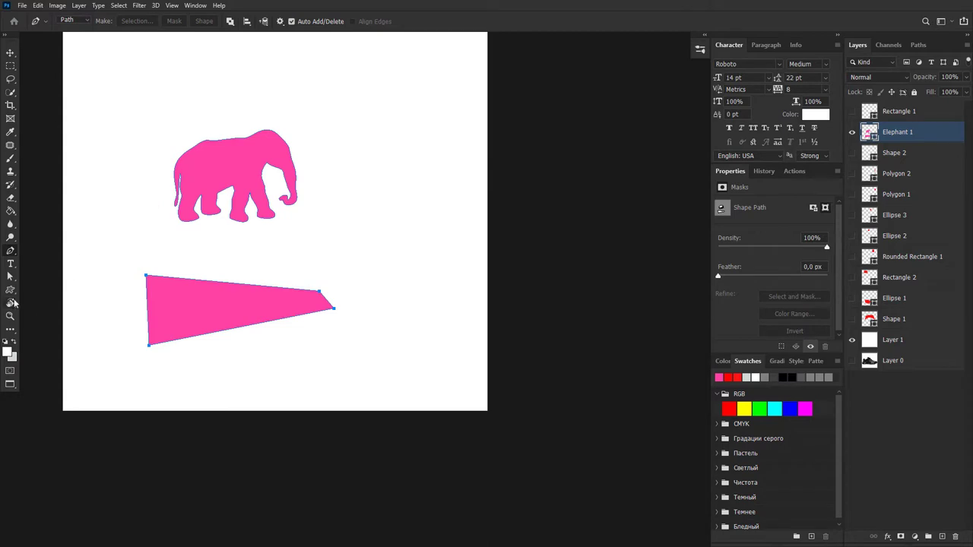
pyautogui.click(14, 289)
# Draw a smaller copy of the saved 'new' custom shape at the canvas right, nudged up
pyautogui.click(68, 339)
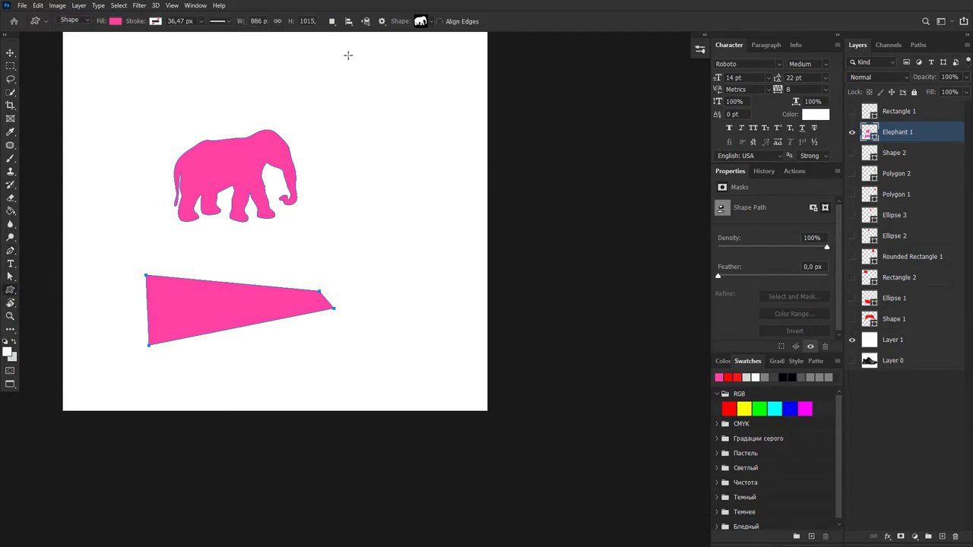
pyautogui.click(423, 22)
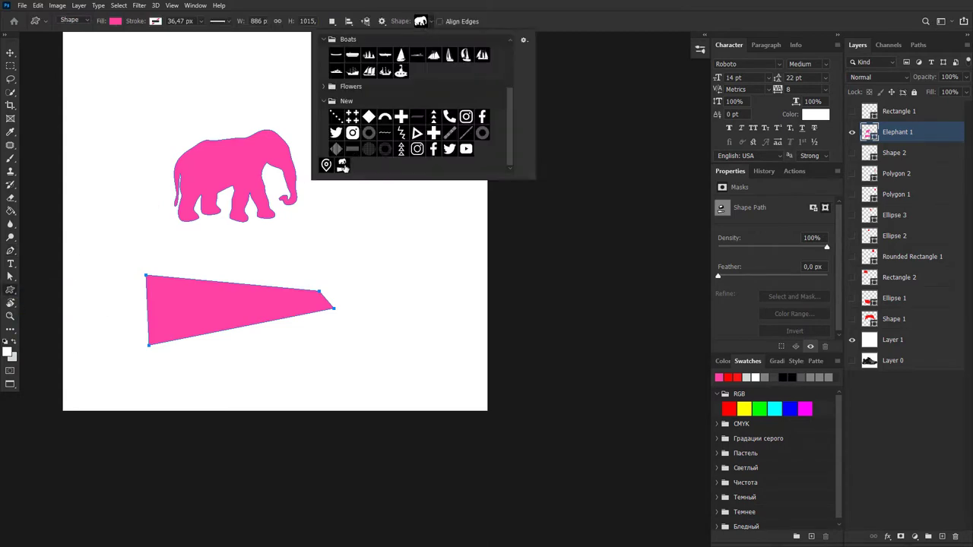
pyautogui.click(343, 168)
pyautogui.click(373, 211)
pyautogui.moveTo(373, 210); pyautogui.dragTo(475, 323)
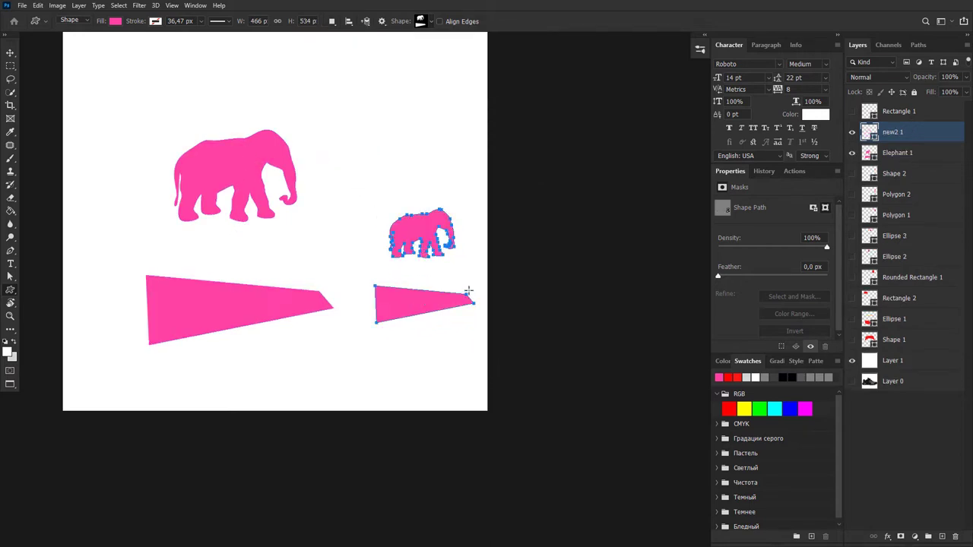
pyautogui.press('v')
pyautogui.moveTo(441, 265); pyautogui.dragTo(441, 213)
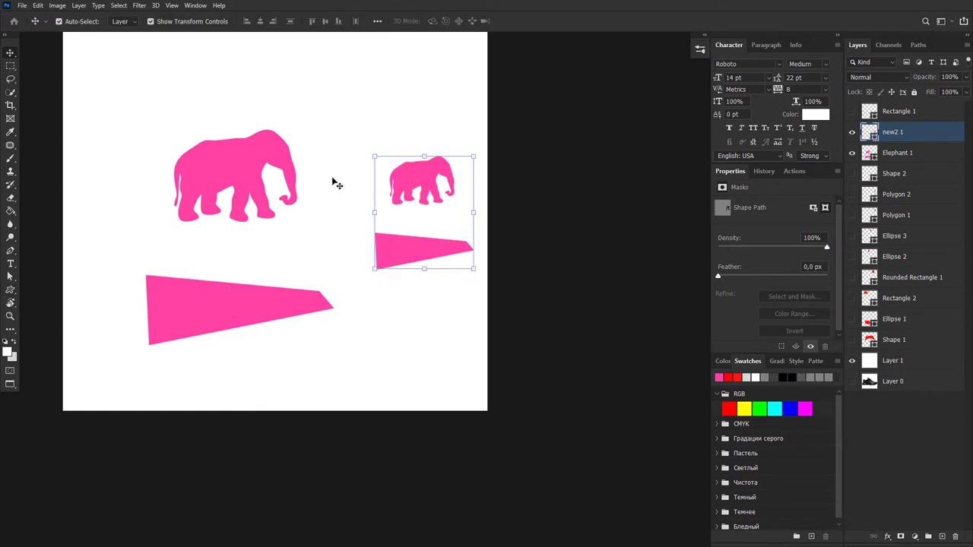